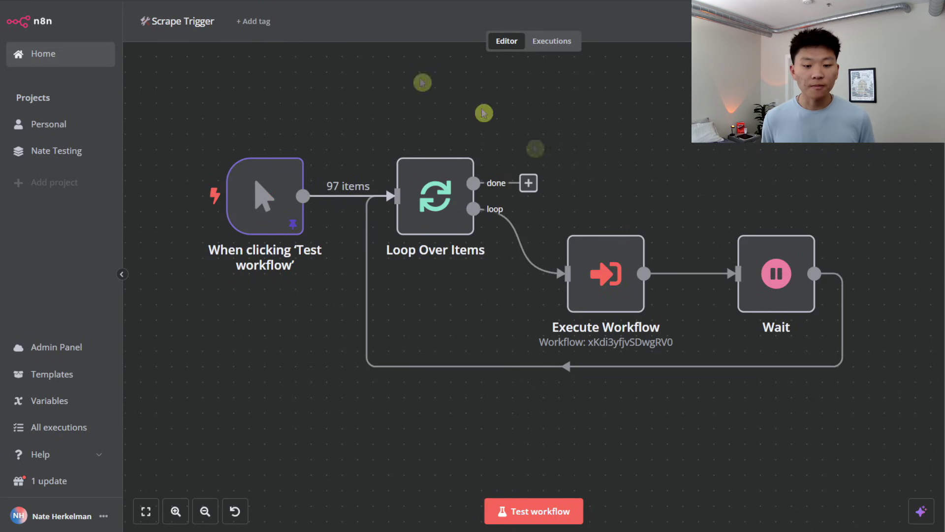
Step: Test the Scrape Trigger workflow and check its running executions in the list of all executions
click(538, 509)
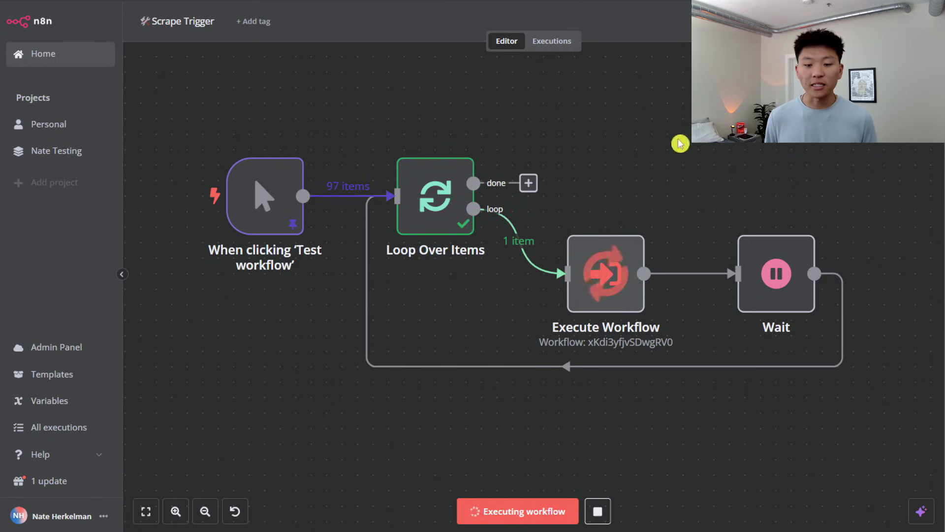
scroll(593, 154, down, 3)
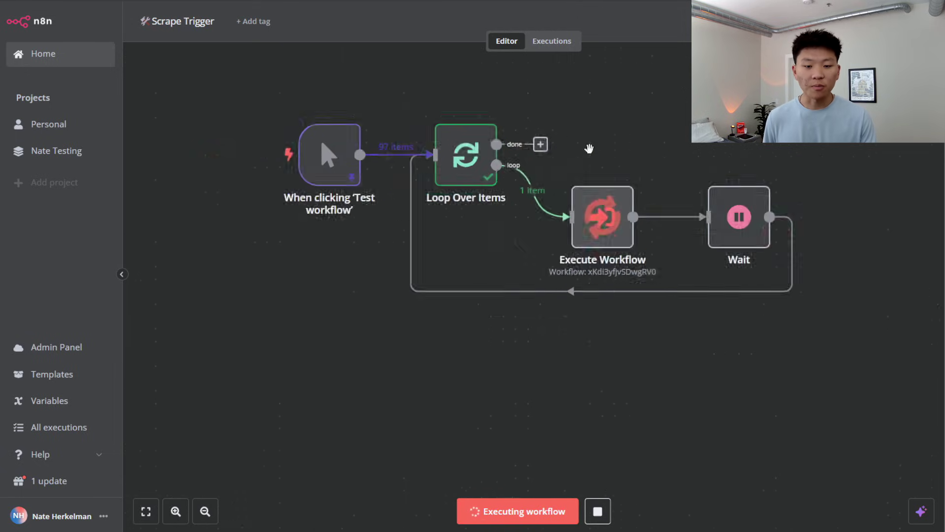
mouse_move(523, 507)
click(618, 478)
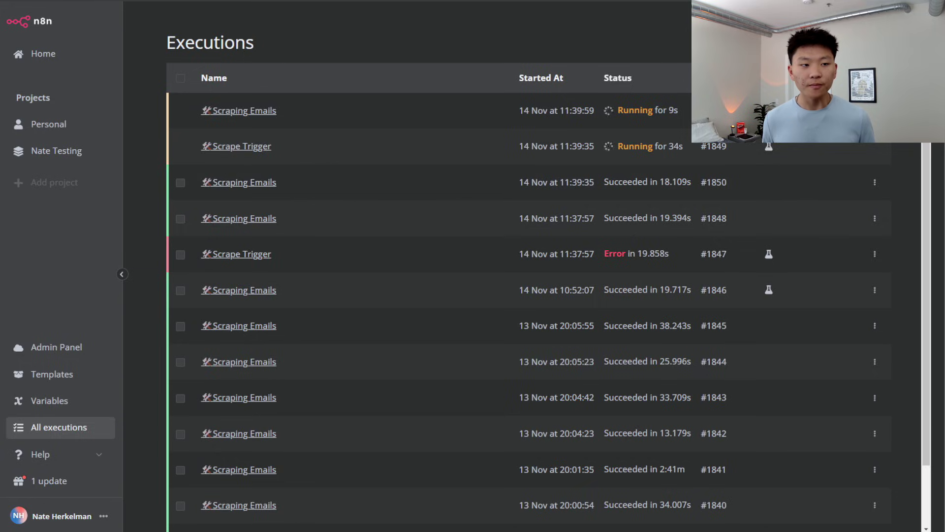
click(226, 1)
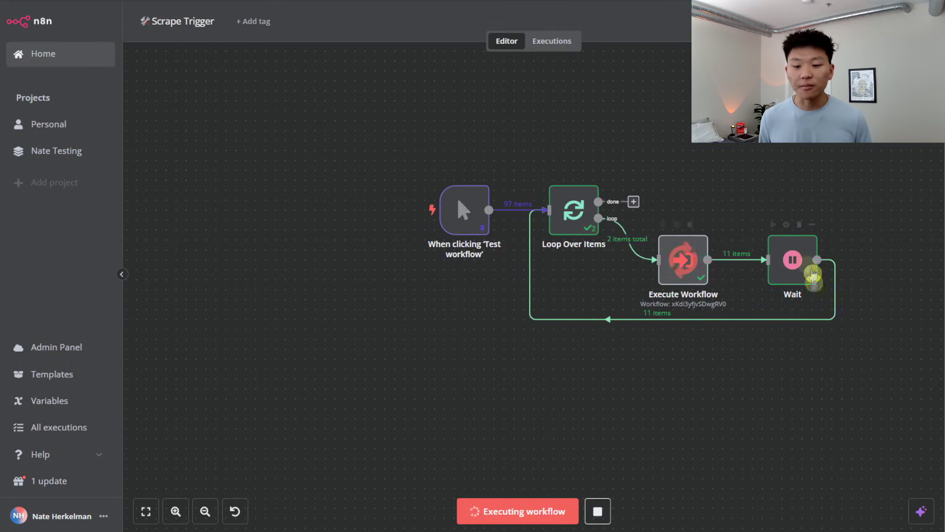
Step: Bring up the Scraping Emails spreadsheet beside the running workflow and examine the scraped addresses being added to the Emails column
mouse_move(499, 529)
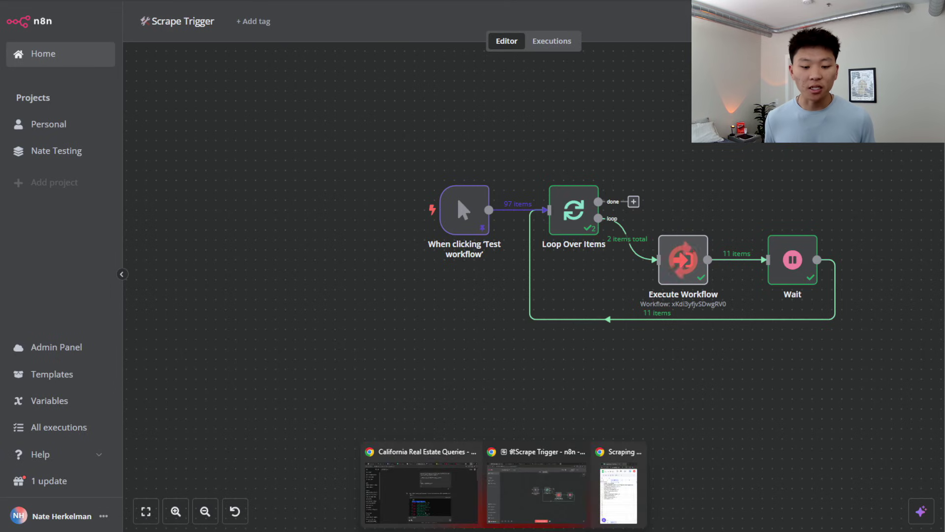
click(620, 494)
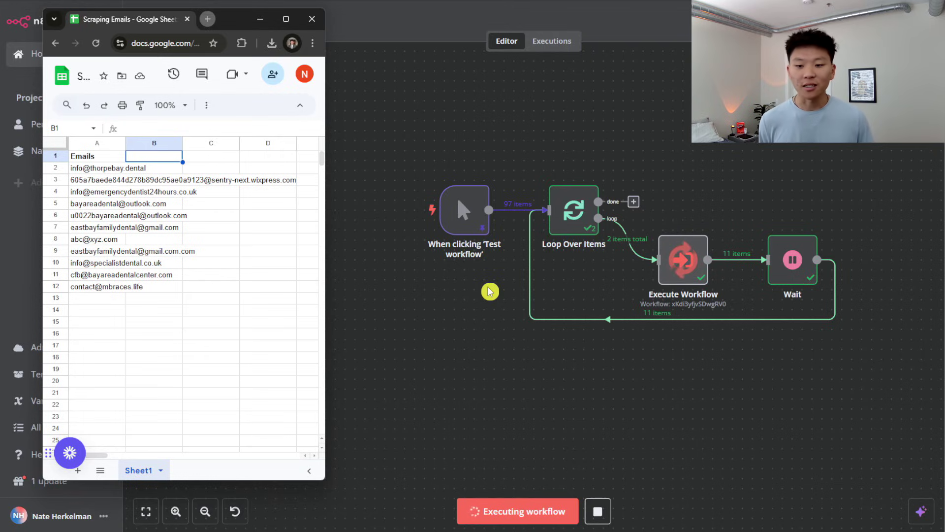
scroll(247, 311, down, 10)
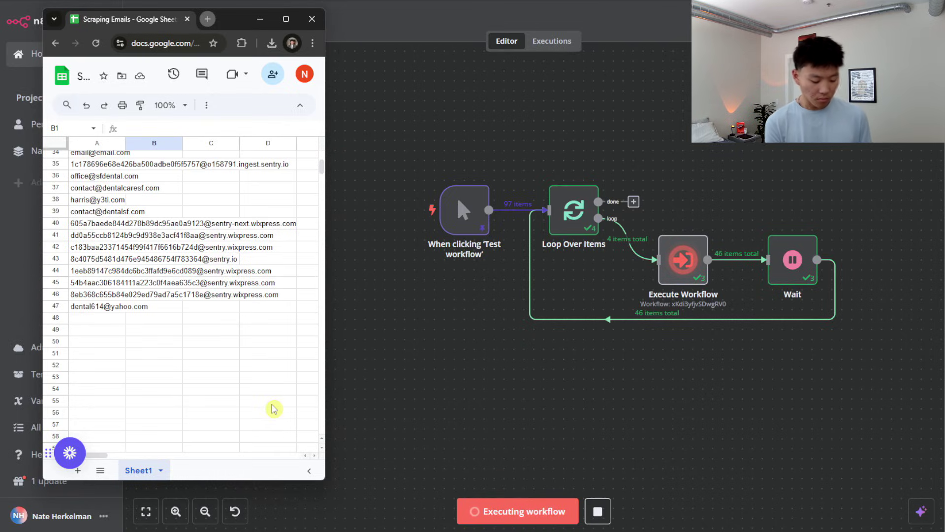
scroll(260, 379, down, 10)
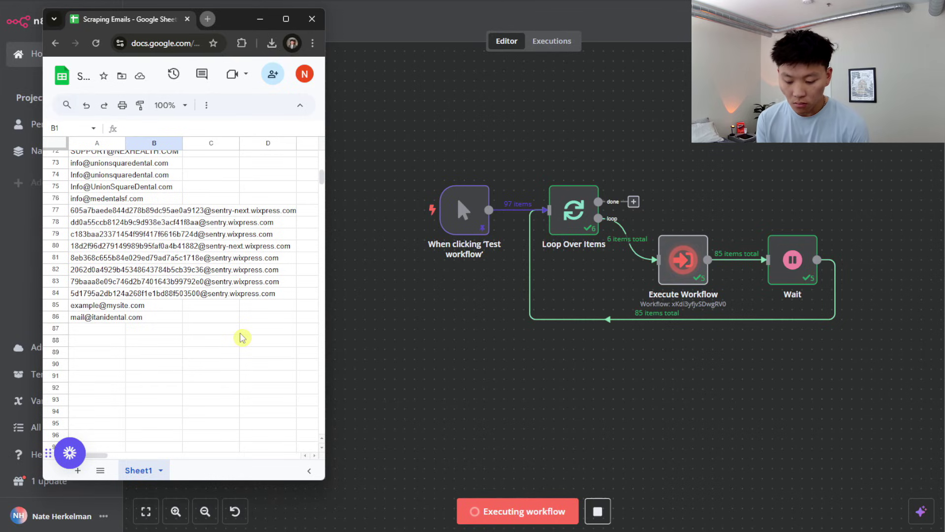
scroll(241, 330, down, 4)
scroll(249, 317, down, 15)
scroll(256, 310, down, 6)
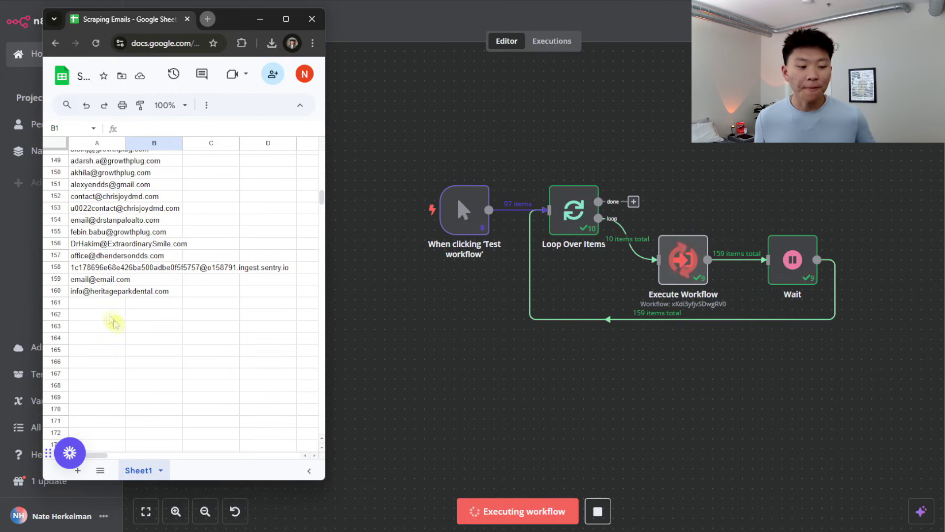
drag(105, 296, 108, 17)
click(210, 193)
click(224, 230)
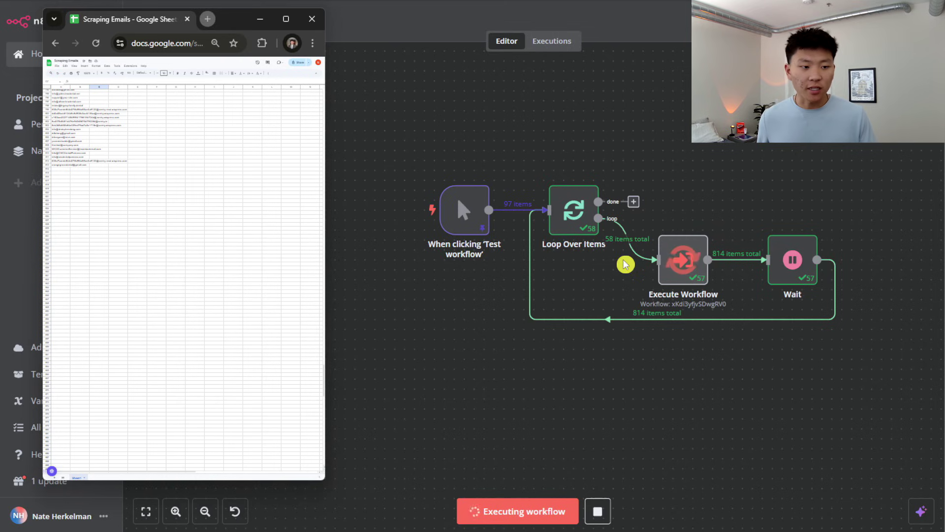
Step: Examine the last filled rows of the Scraping Emails sheet at different zoom levels while the workflow keeps adding addresses
scroll(82, 162, up, 6)
scroll(229, 323, down, 10)
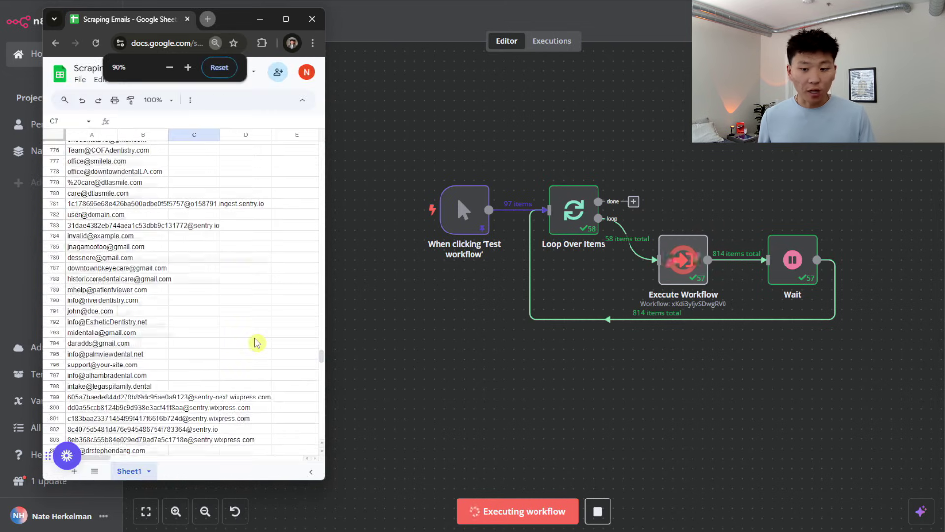
scroll(238, 326, up, 1)
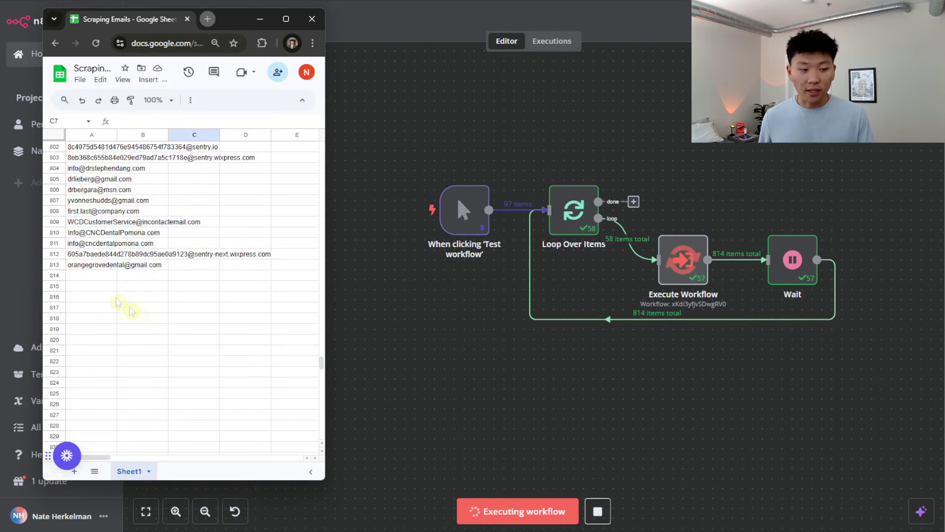
scroll(181, 316, up, 15)
scroll(168, 303, down, 3)
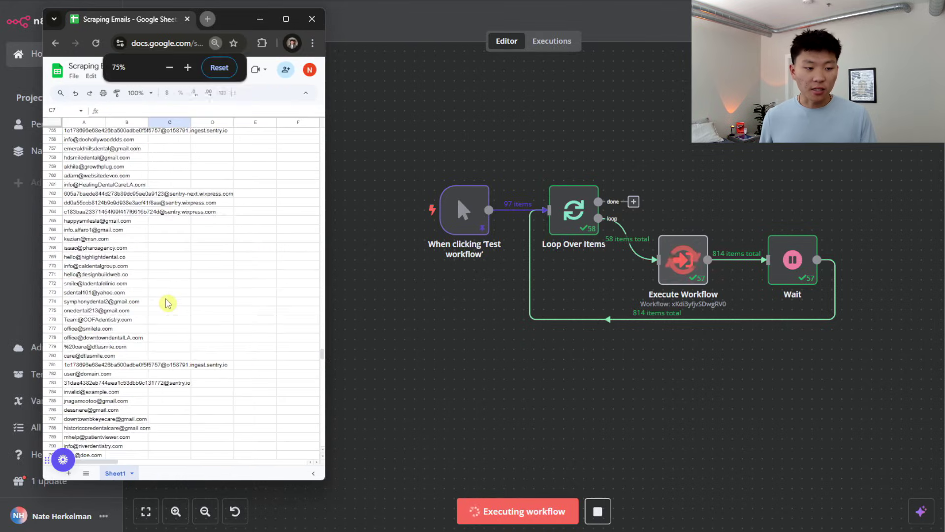
scroll(166, 300, down, 15)
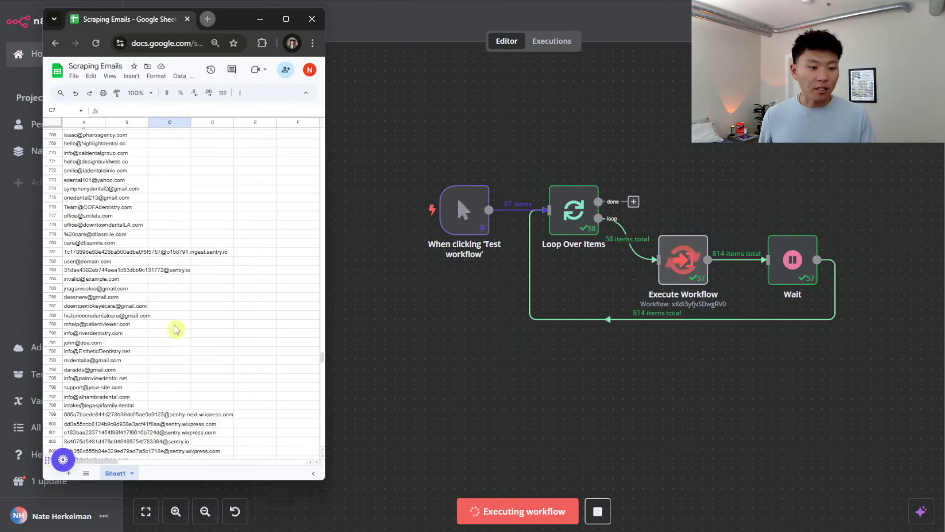
scroll(176, 338, down, 5)
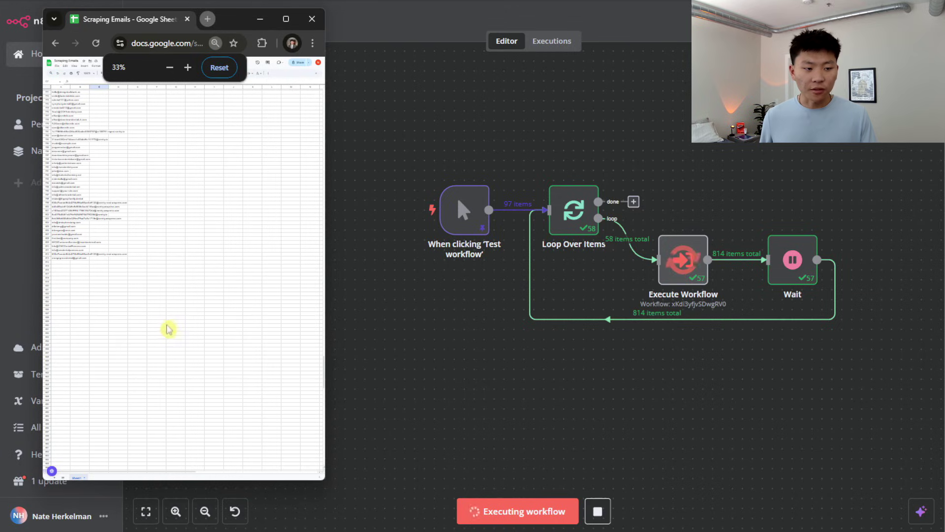
scroll(165, 340, down, 10)
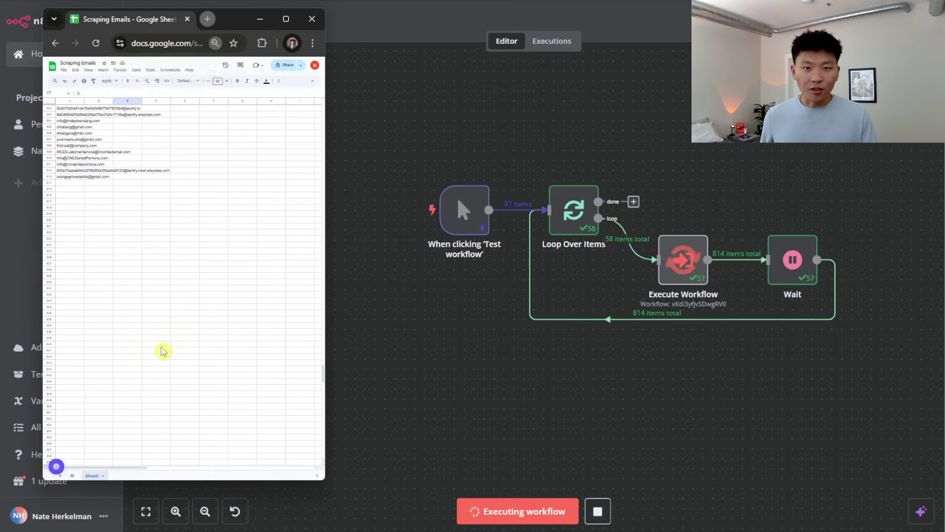
scroll(163, 351, down, 2)
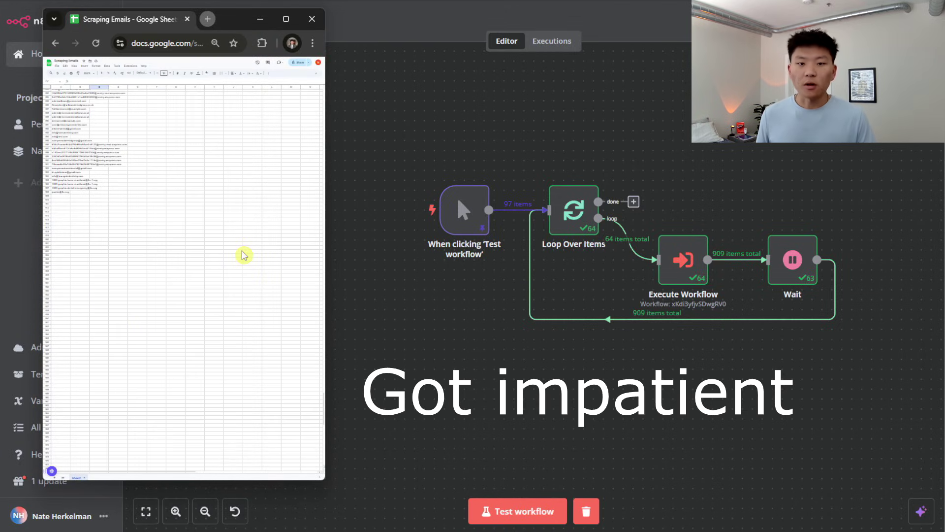
scroll(243, 254, up, 6)
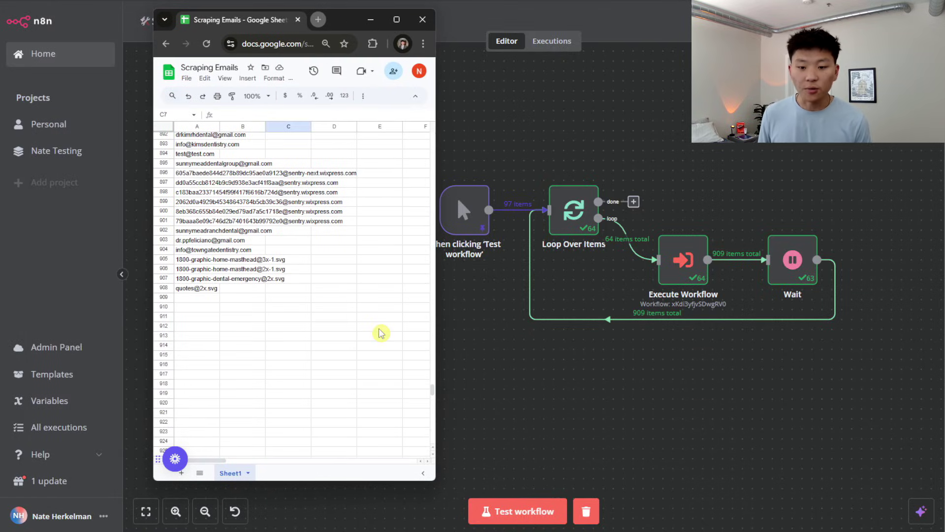
Step: Return to all executions, open the 14 Nov 12:30:17 Scraping Emails run, and inspect its Execute Workflow Trigger query
click(557, 85)
click(43, 426)
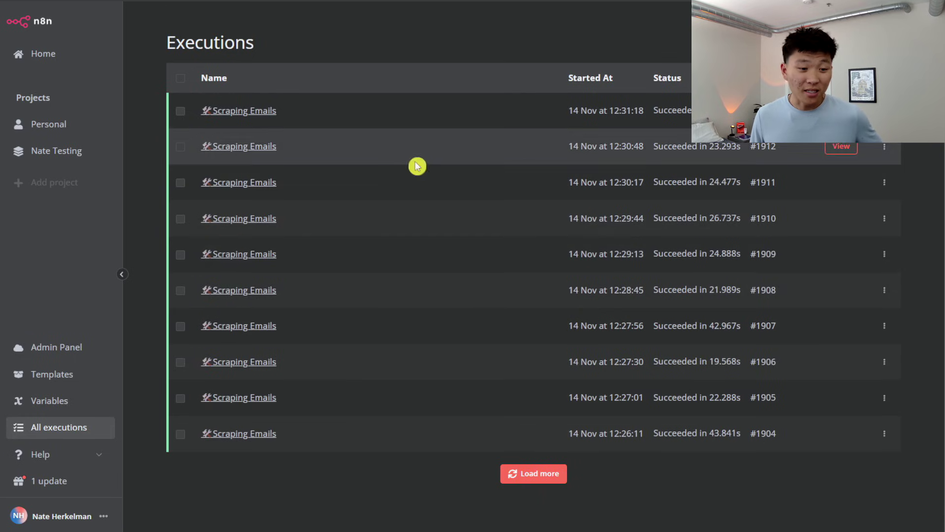
click(240, 182)
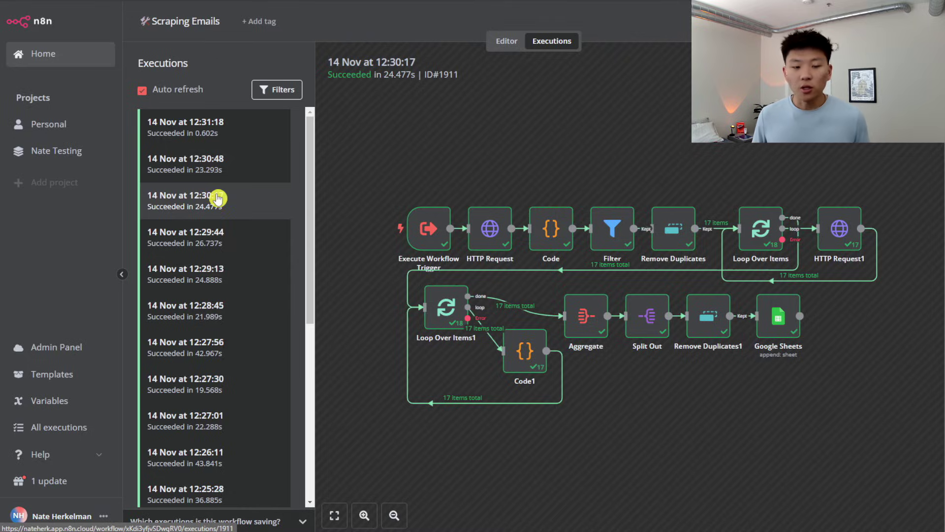
scroll(237, 296, down, 5)
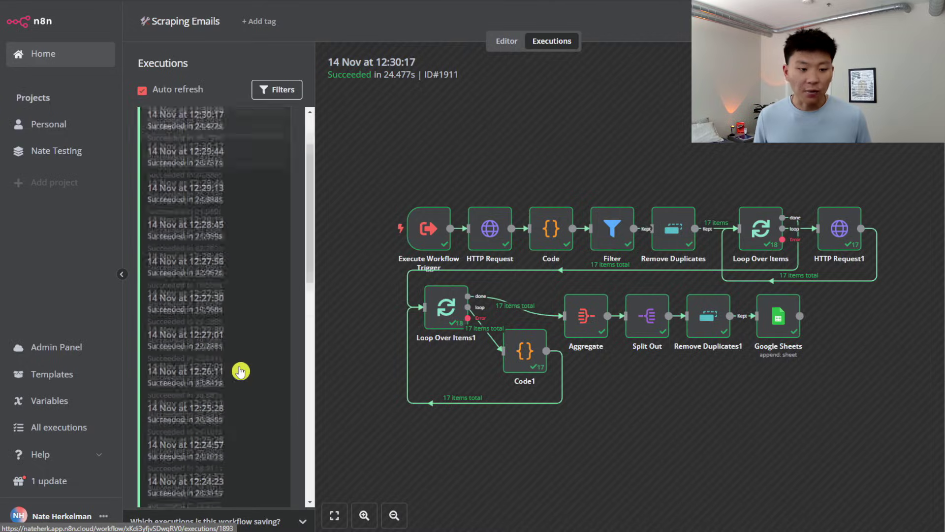
double_click(428, 221)
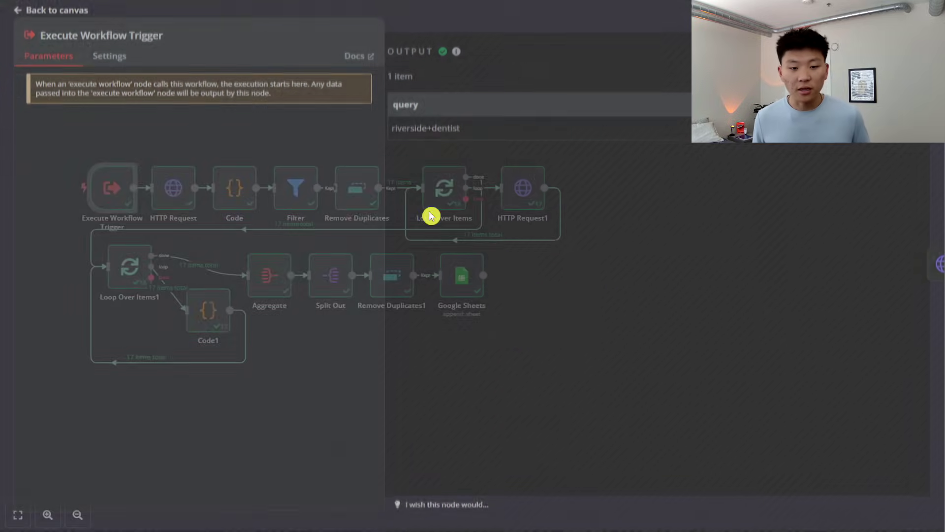
click(590, 25)
Step: Inspect the Execute Workflow Trigger query of the 14 Nov 12:29:44 Scraping Emails execution
click(229, 243)
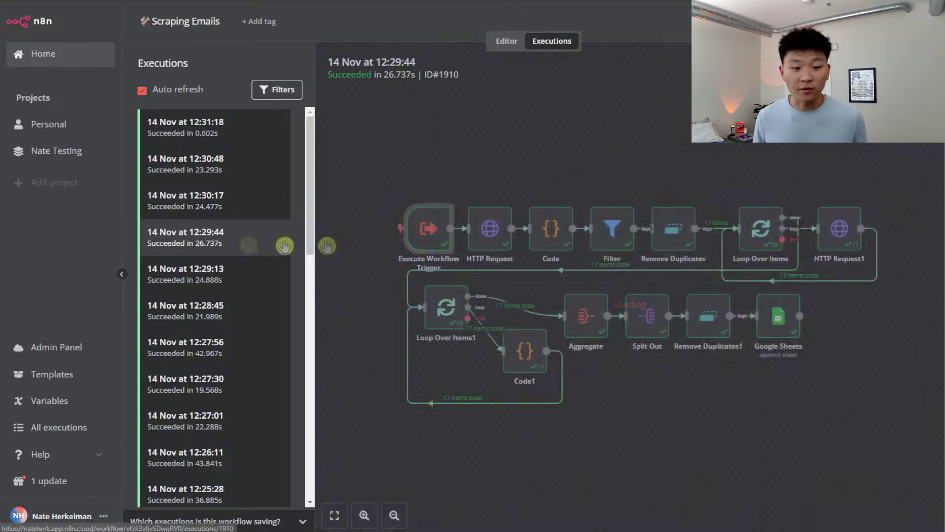
double_click(437, 234)
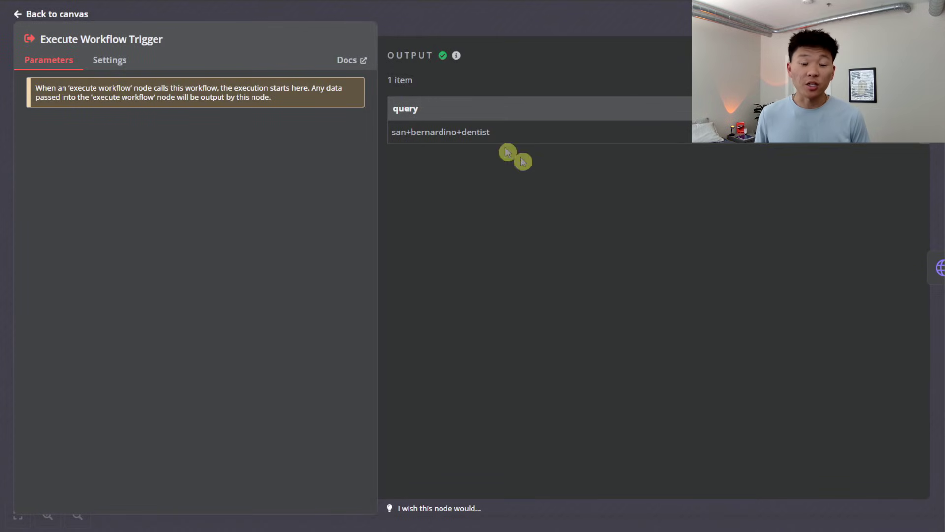
click(571, 27)
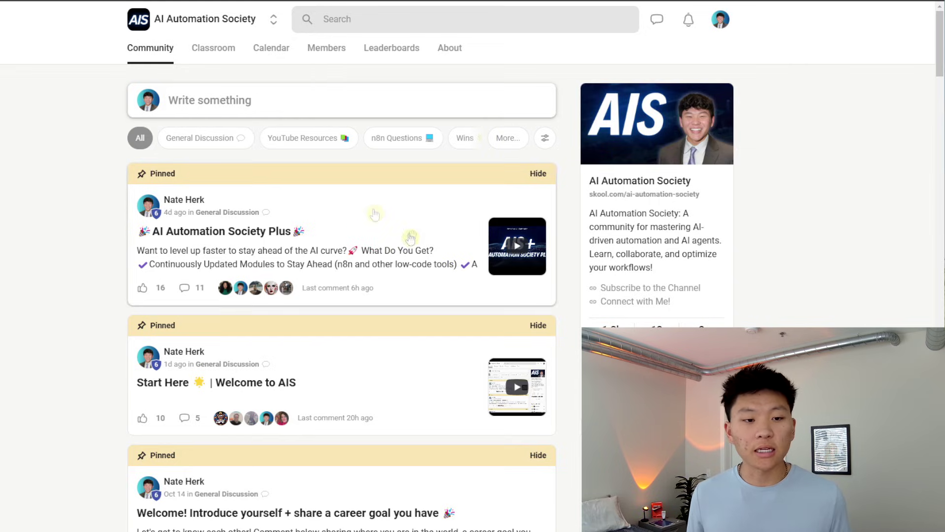
Step: Filter the AI Automation Society community posts by YouTube Resources
click(315, 139)
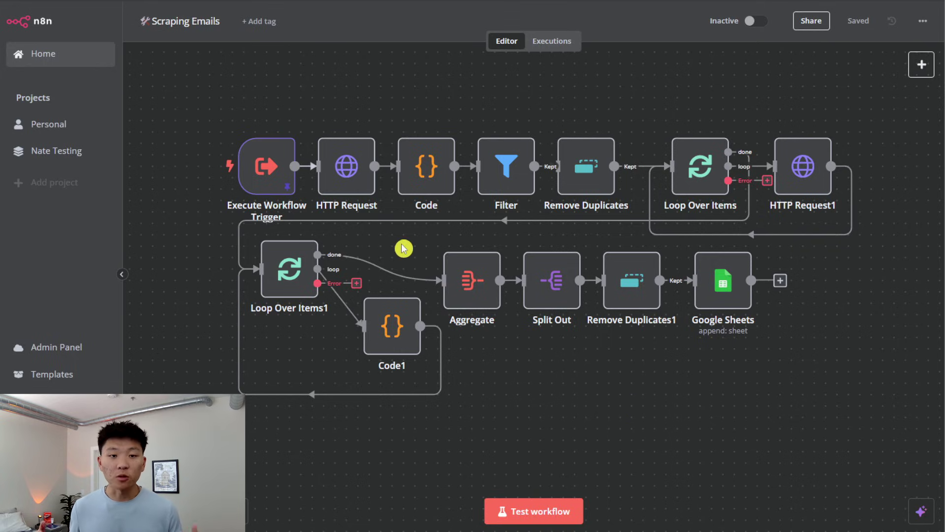
Step: Examine the pinned query in the Execute Workflow Trigger node of the Scraping Emails workflow
double_click(274, 175)
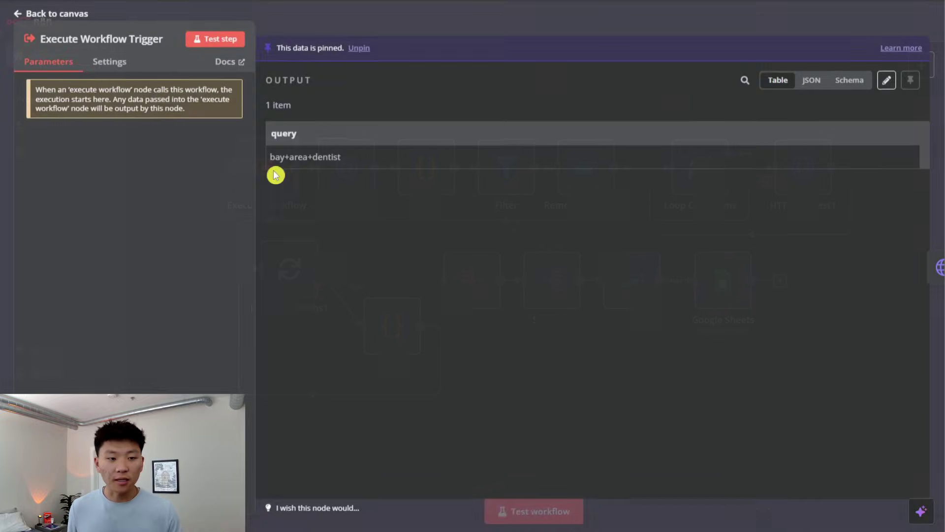
drag(271, 158, 344, 159)
click(376, 202)
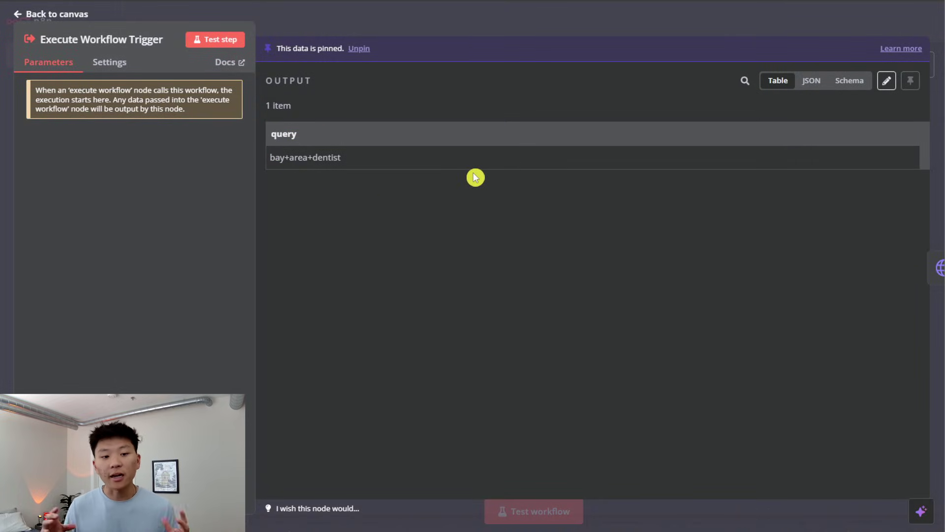
click(493, 26)
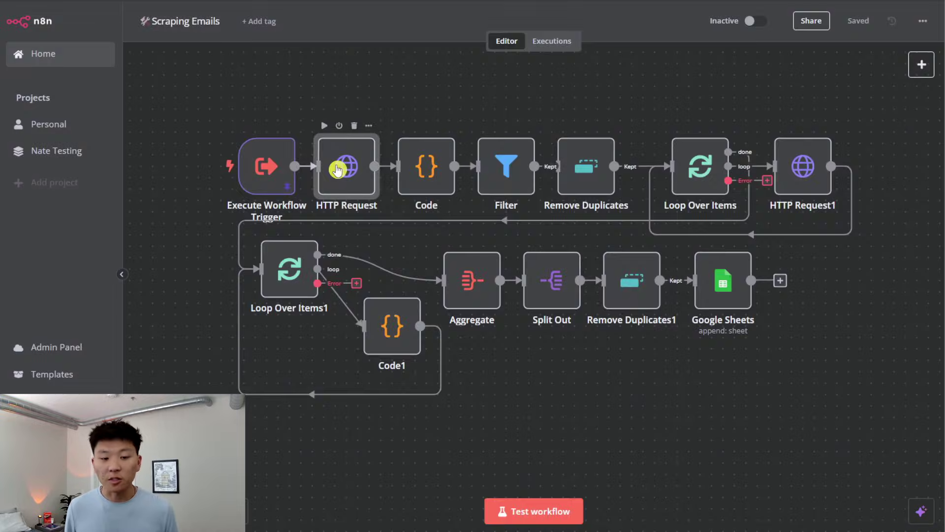
Step: Examine the HTTP Request node's Google Maps search URL and the query expression it uses
double_click(396, 169)
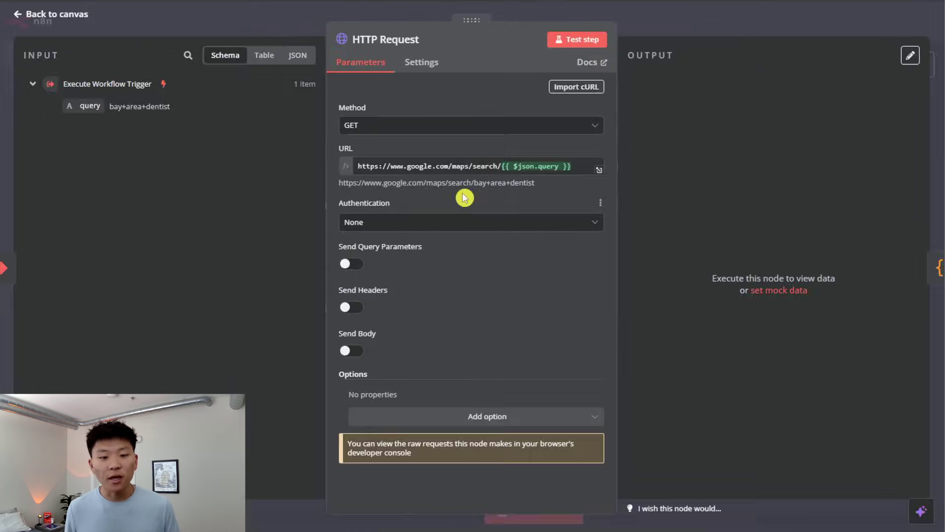
drag(472, 184, 540, 197)
click(435, 181)
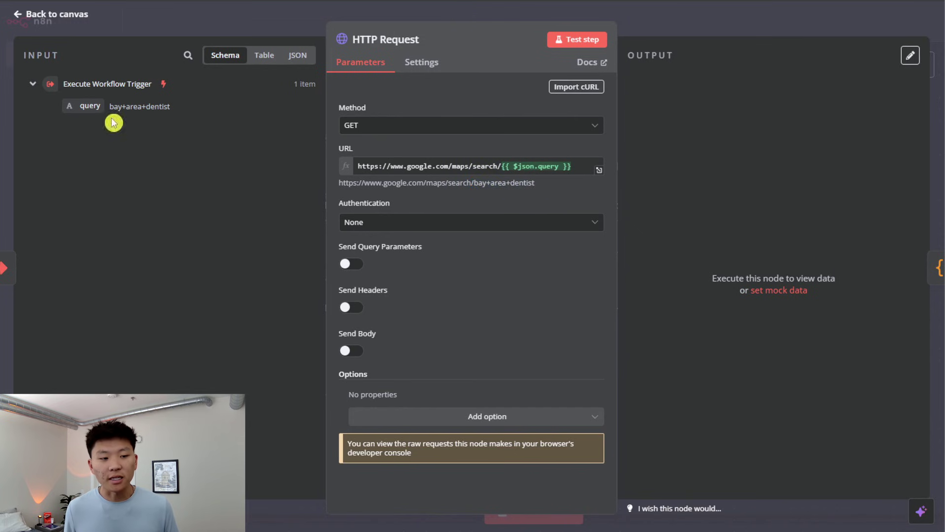
click(667, 33)
Step: Set the Google Sheets node to append rows to Sheet2, then save and test the Scraping Emails workflow
double_click(728, 283)
click(483, 270)
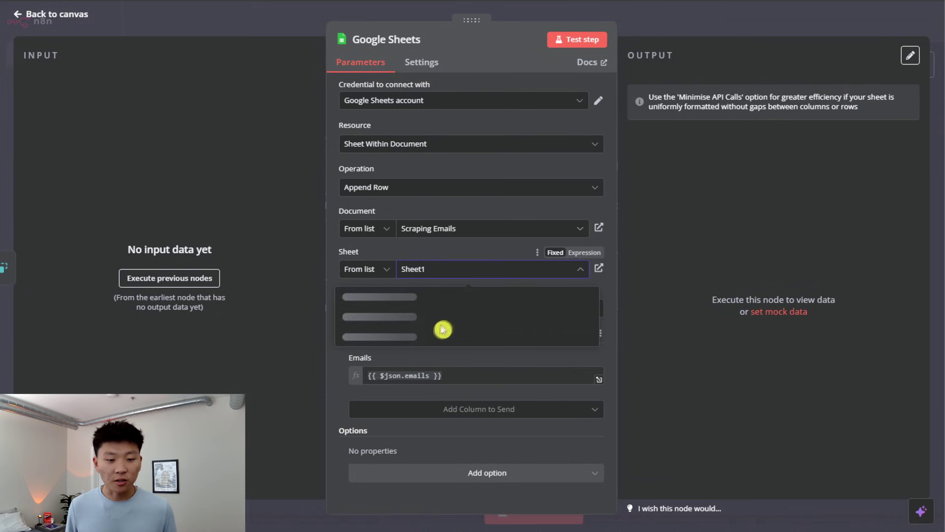
click(462, 316)
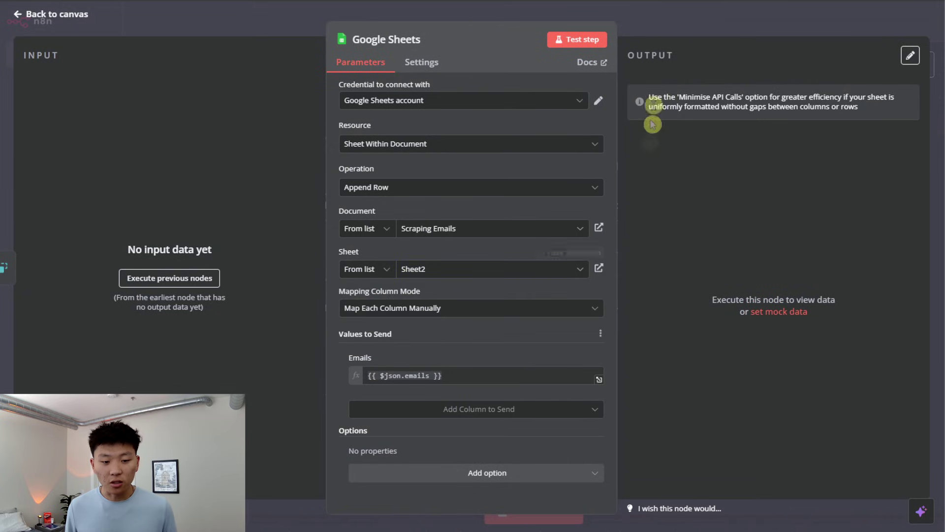
click(667, 45)
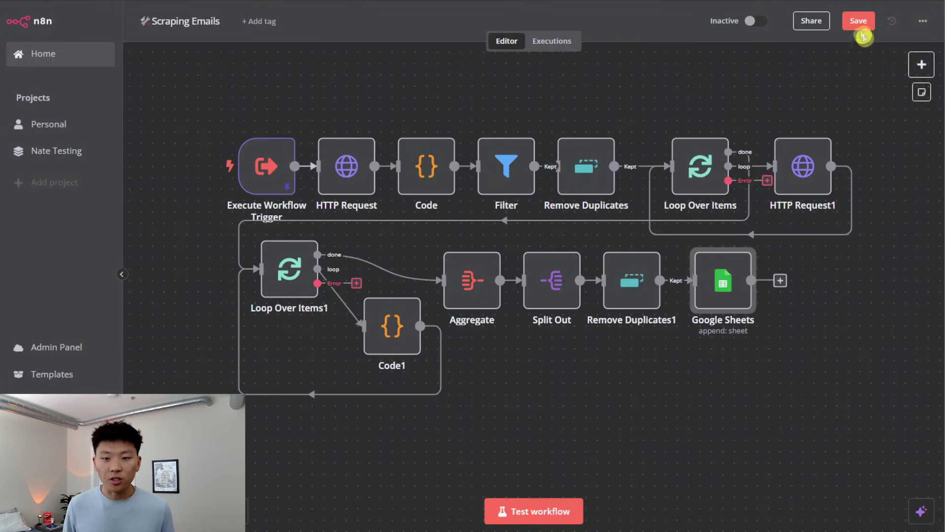
click(559, 511)
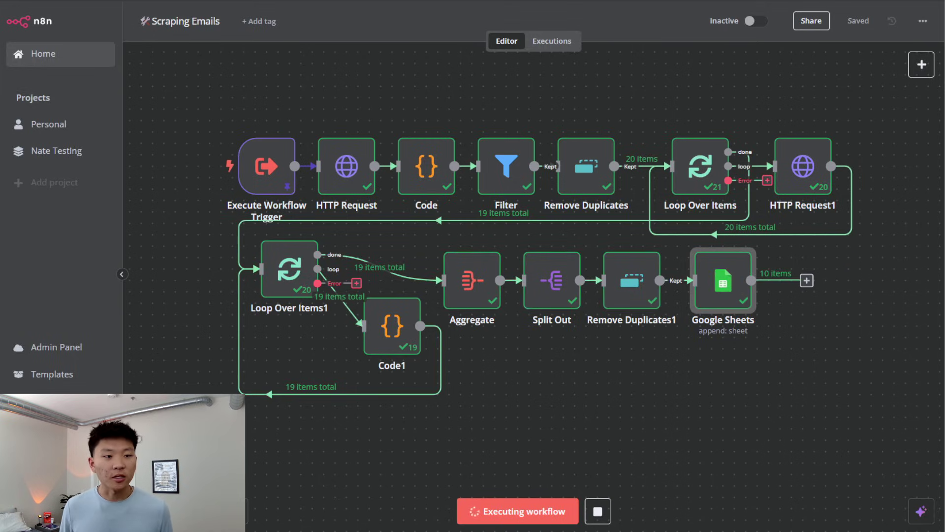
Step: Switch to the Scraping Emails spreadsheet in Google Sheets and clear the scraped emails in A2:A11 of Sheet2
click(220, 1)
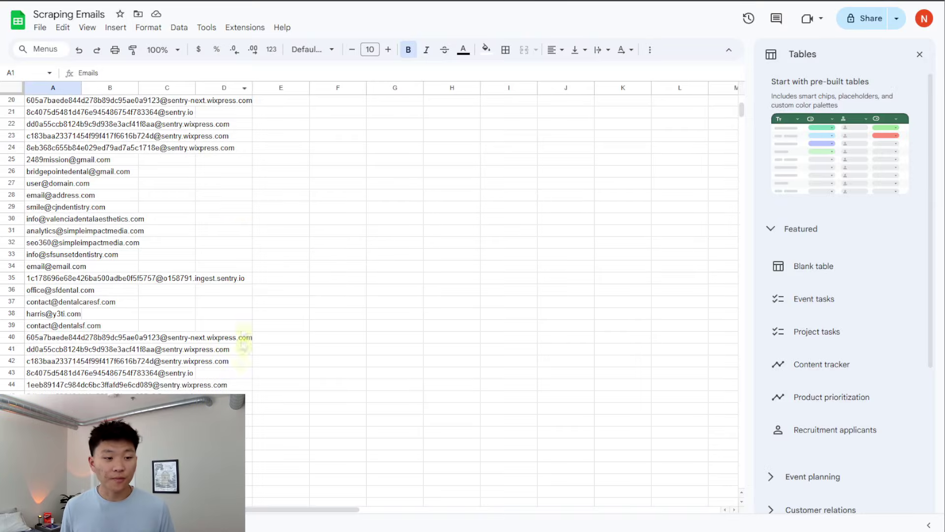
click(123, 524)
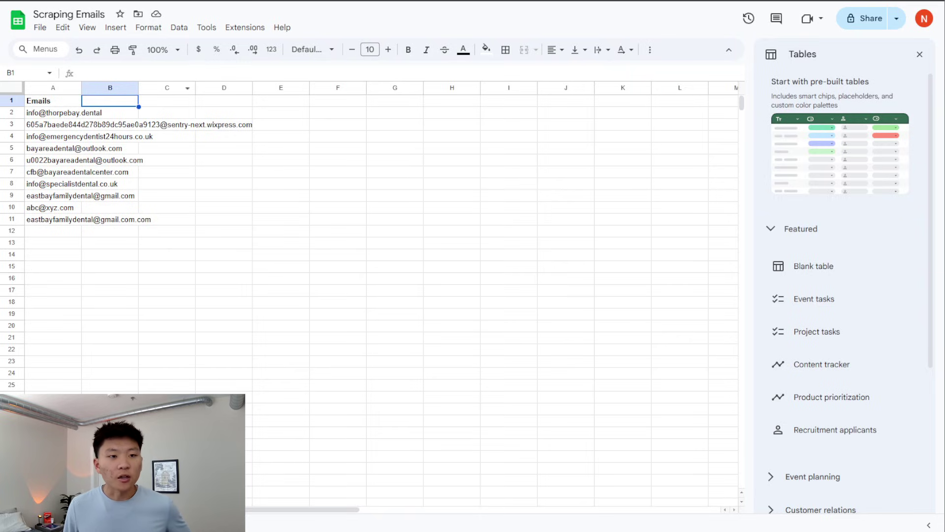
drag(63, 220, 58, 118)
key(Delete)
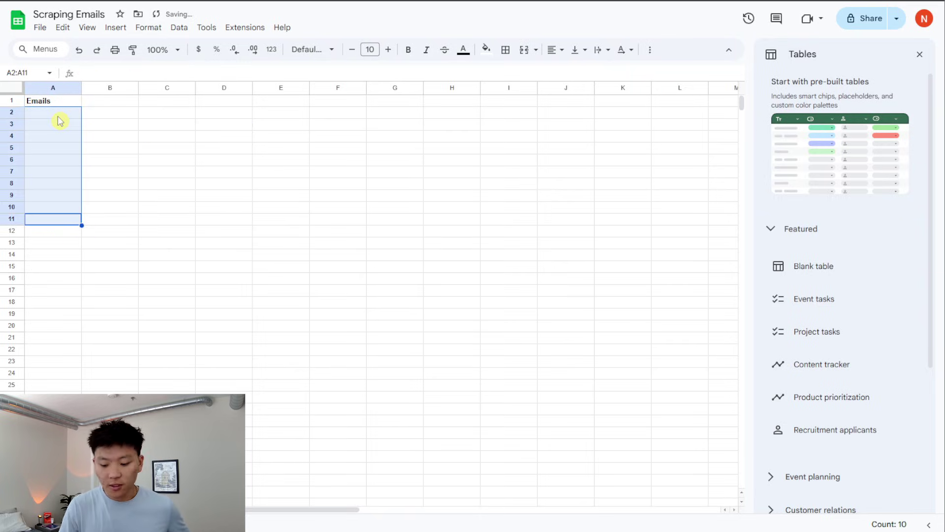
click(103, 116)
Step: Switch to the Google Slides deck and examine how the Google Maps URL is built for the California and Bay Area real estate searches
key(ctrl+Tab)
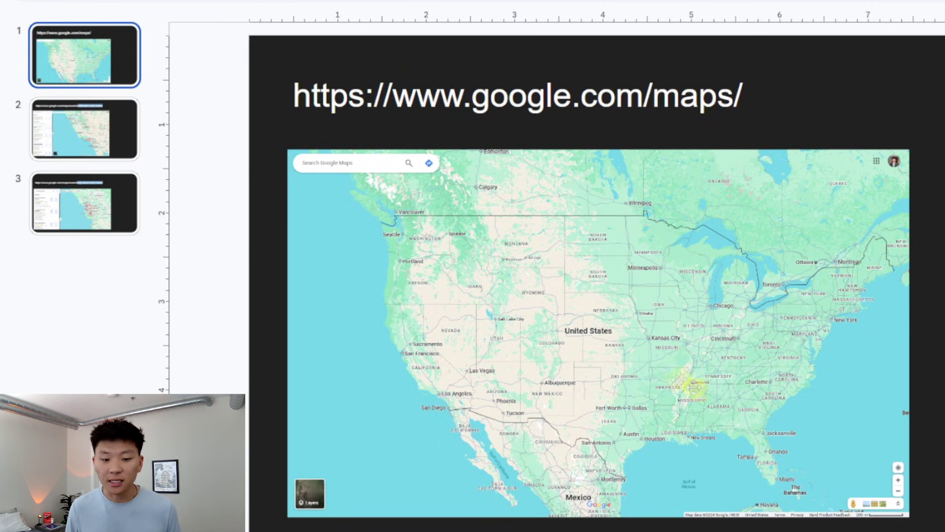
click(105, 143)
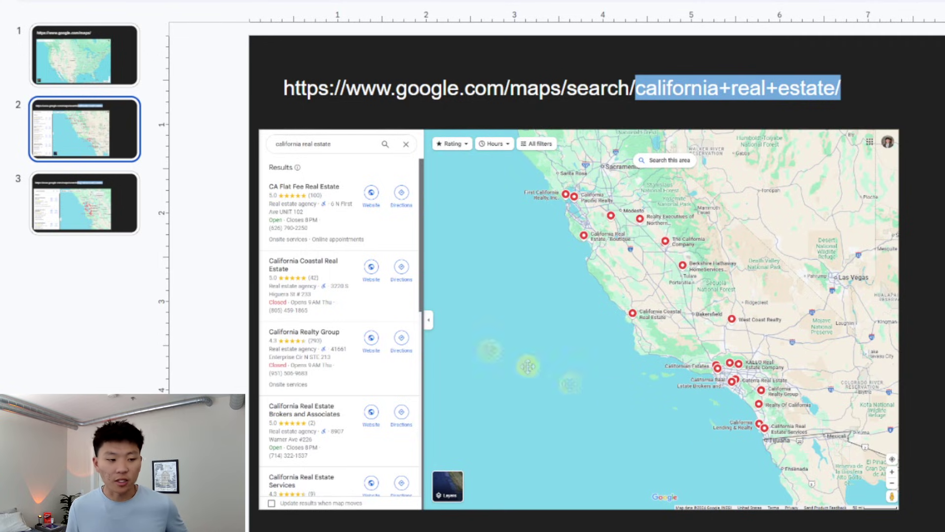
click(116, 205)
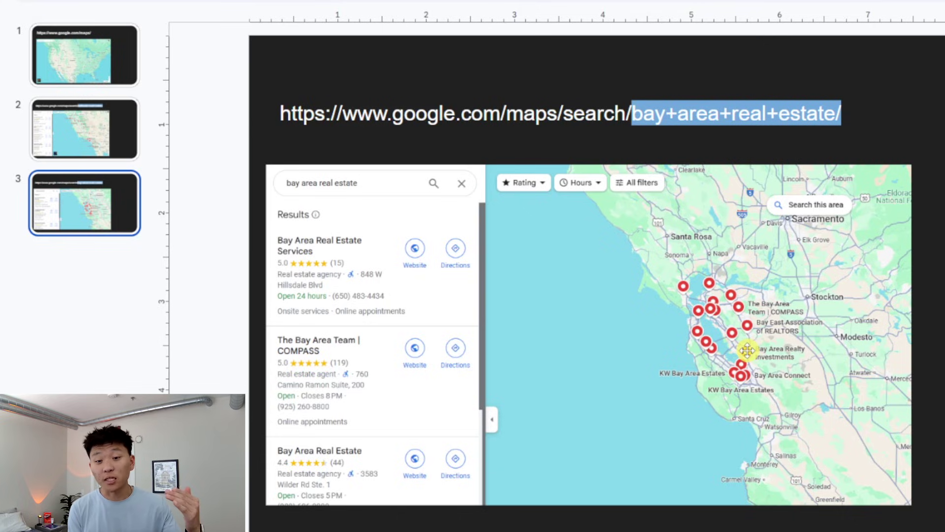
click(632, 114)
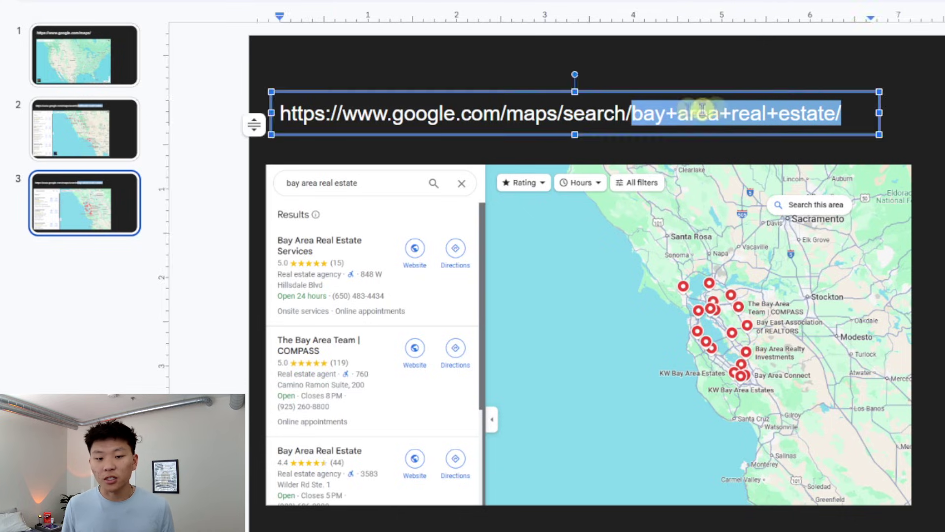
click(916, 130)
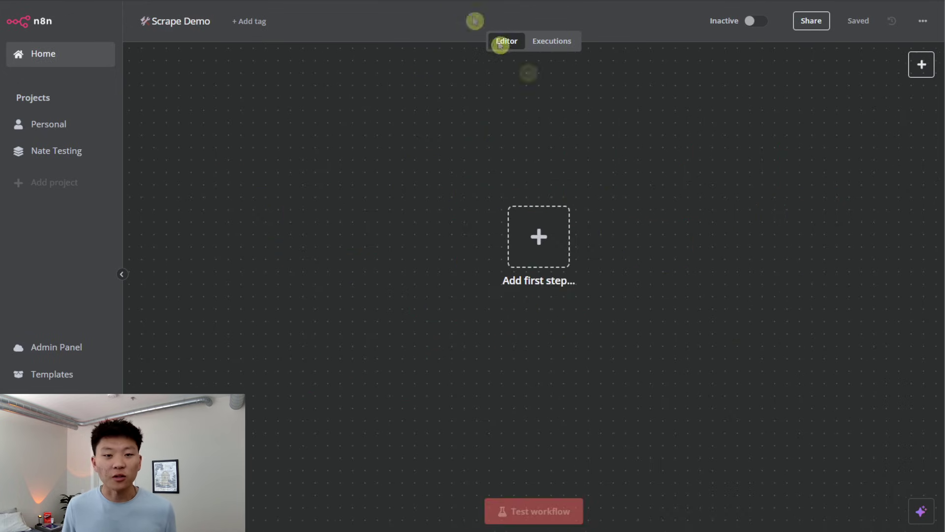
Step: Add an Execute Workflow trigger, When Called by Another Workflow, as the first step of the Scrape Demo workflow in n8n
click(553, 238)
text(exe)
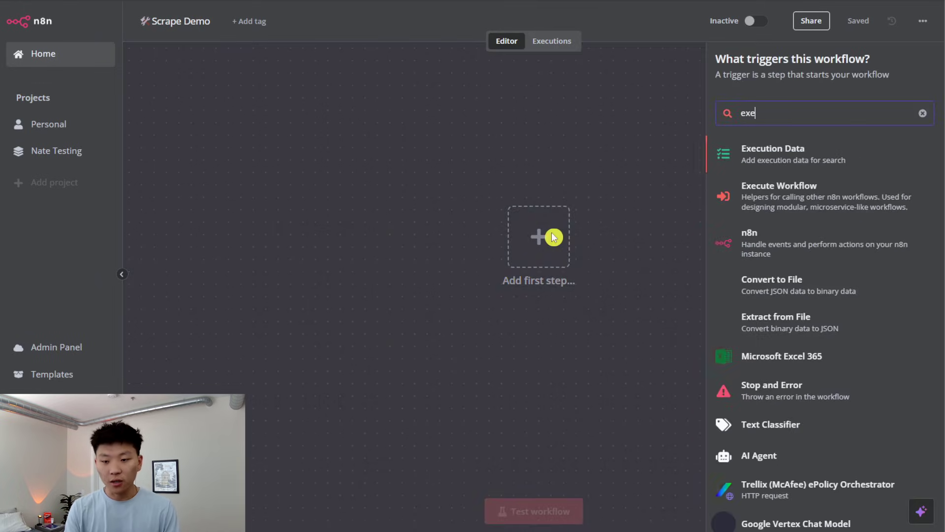
key(Down)
key(Return)
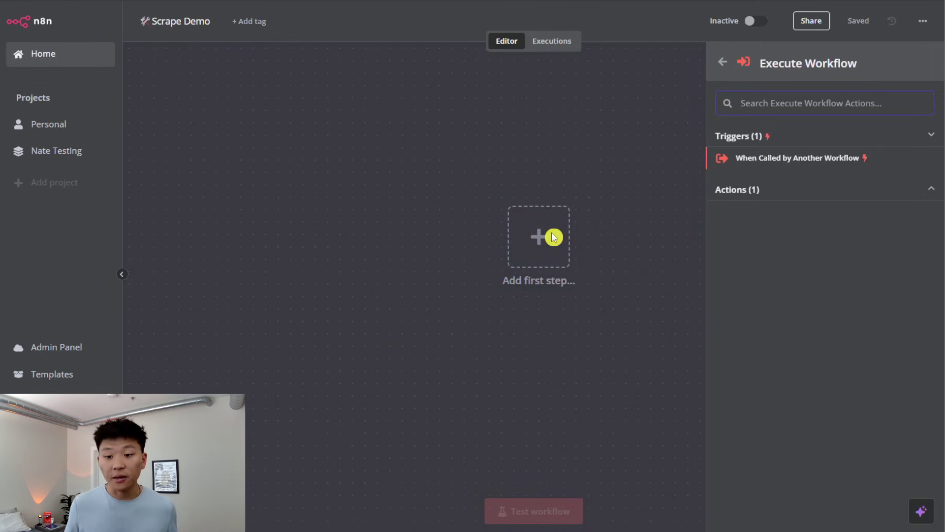
click(781, 162)
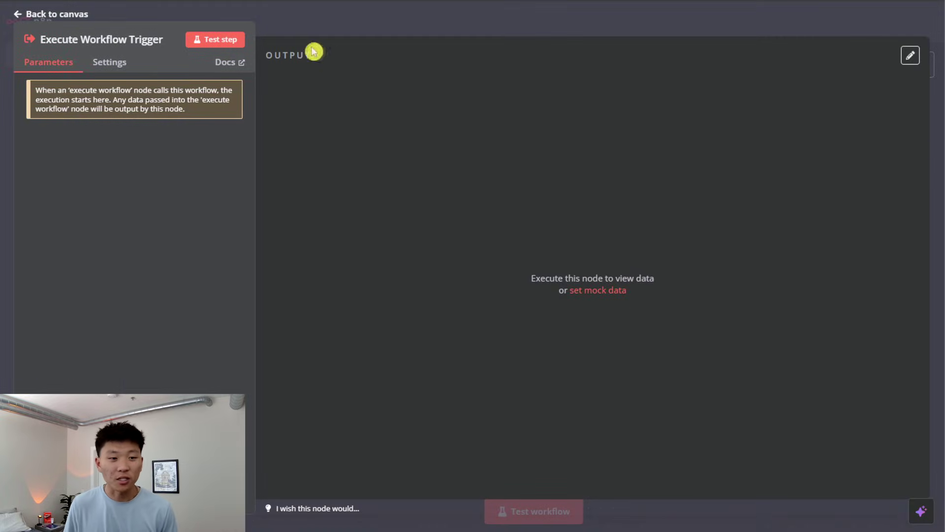
Step: Replace the trigger's sample output with one item whose "query" is "bay+area+real+estate", save it as pinned data and return to the canvas
click(911, 57)
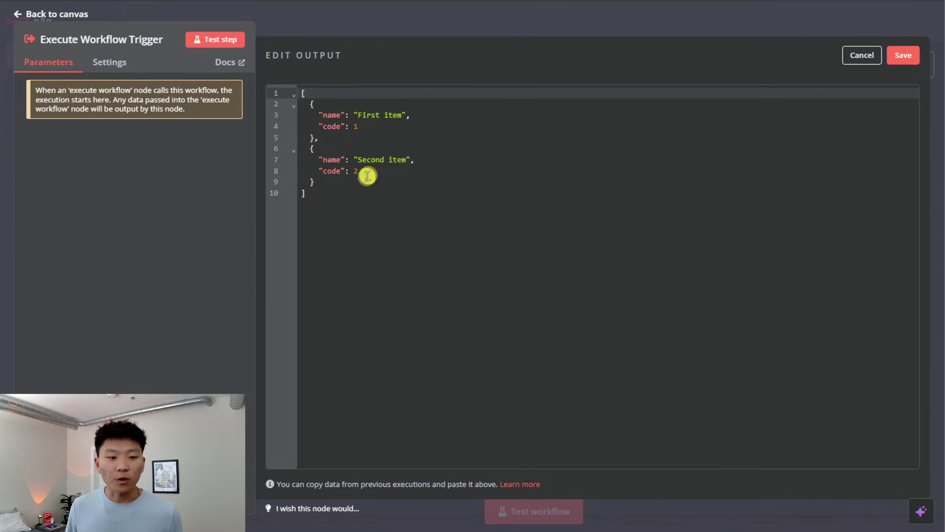
drag(359, 171, 319, 115)
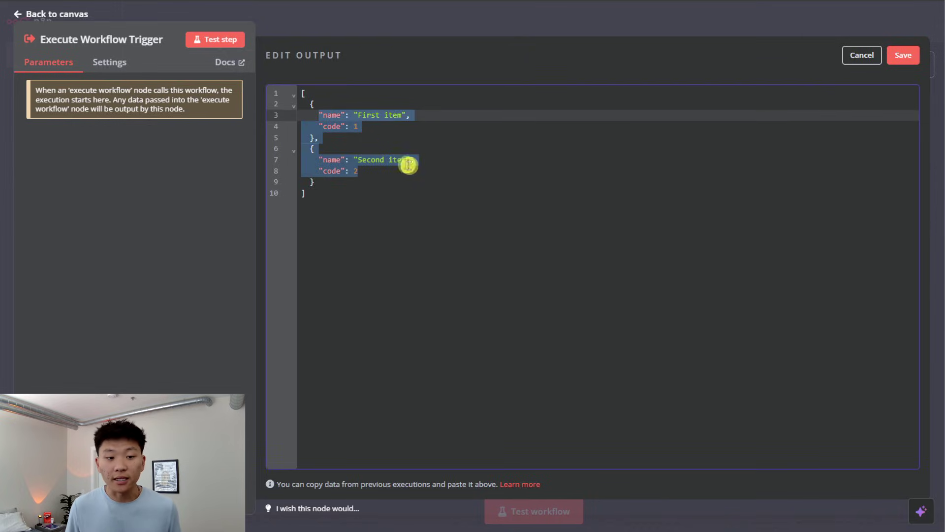
text(")
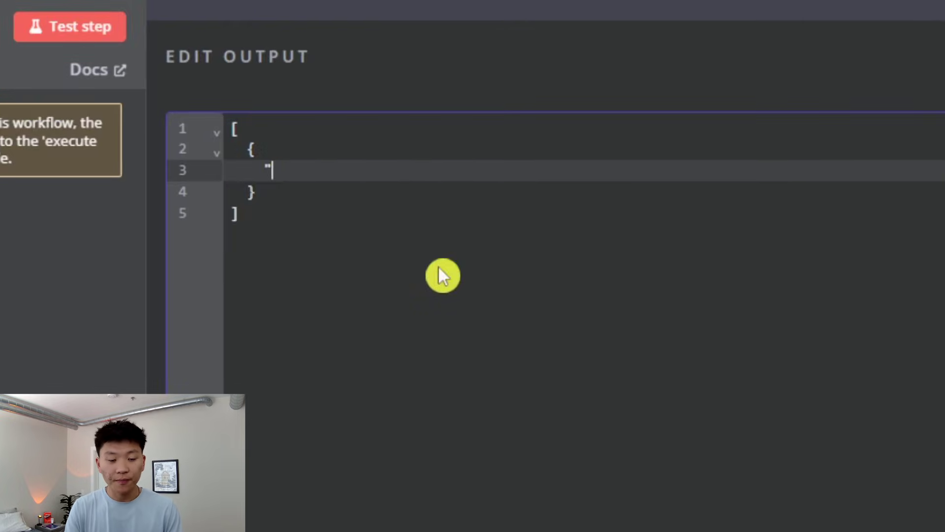
text(query")
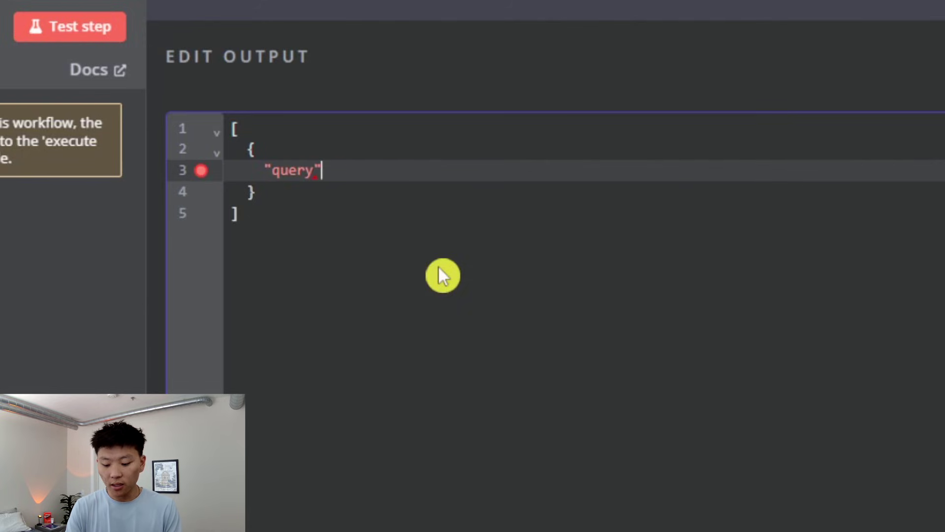
text( : ")
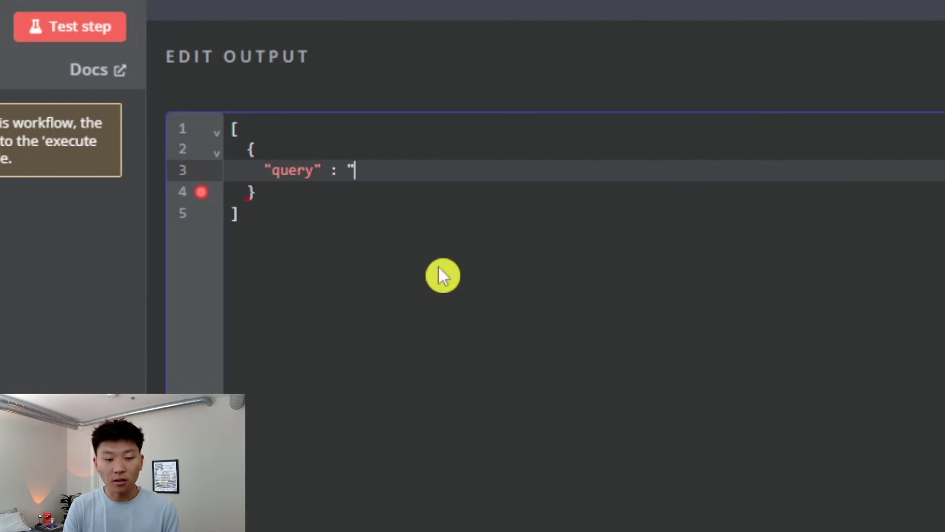
text(bay+area+)
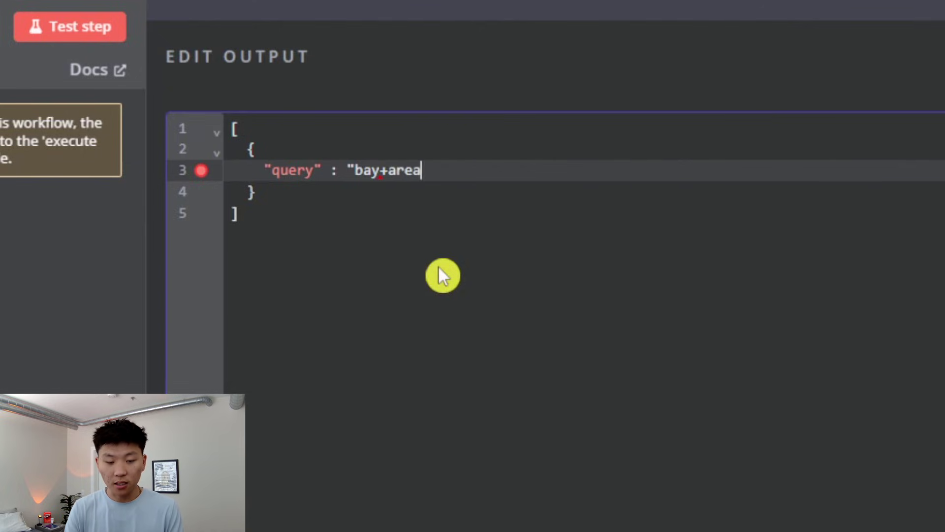
text(real+estate")
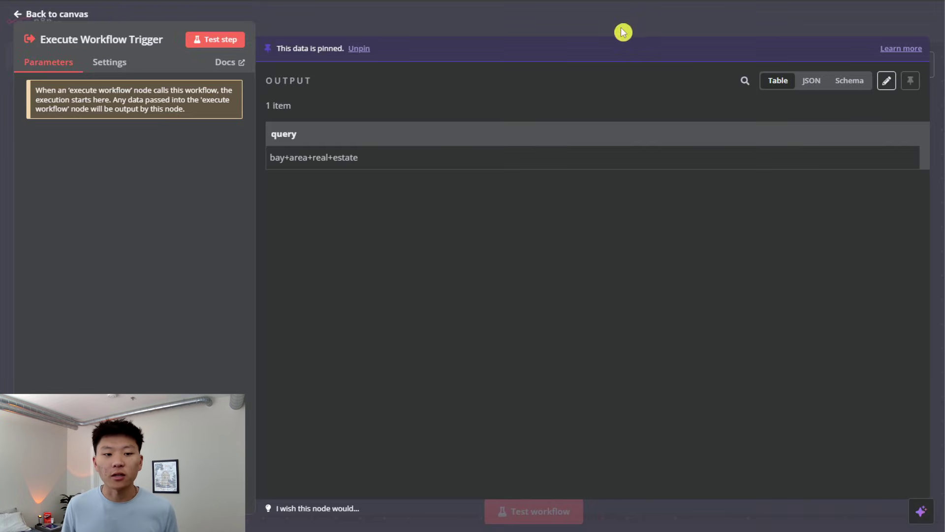
click(742, 28)
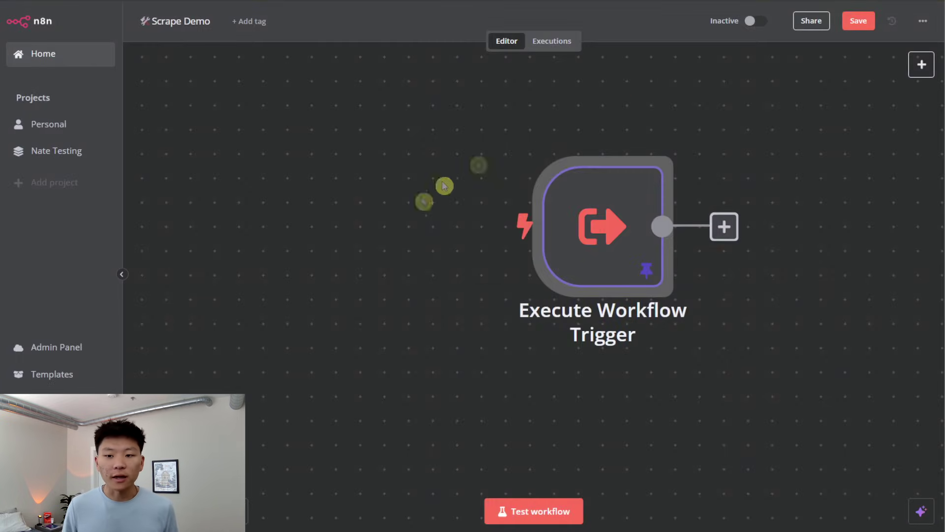
Step: Add an HTTP Request node after the Execute Workflow Trigger
scroll(416, 276, down, 5)
drag(635, 287, 494, 267)
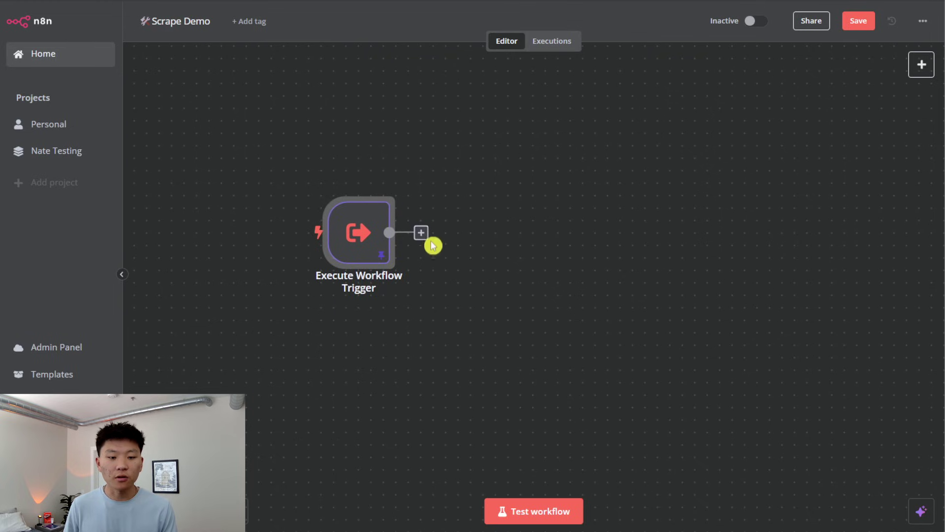
click(421, 233)
text(http)
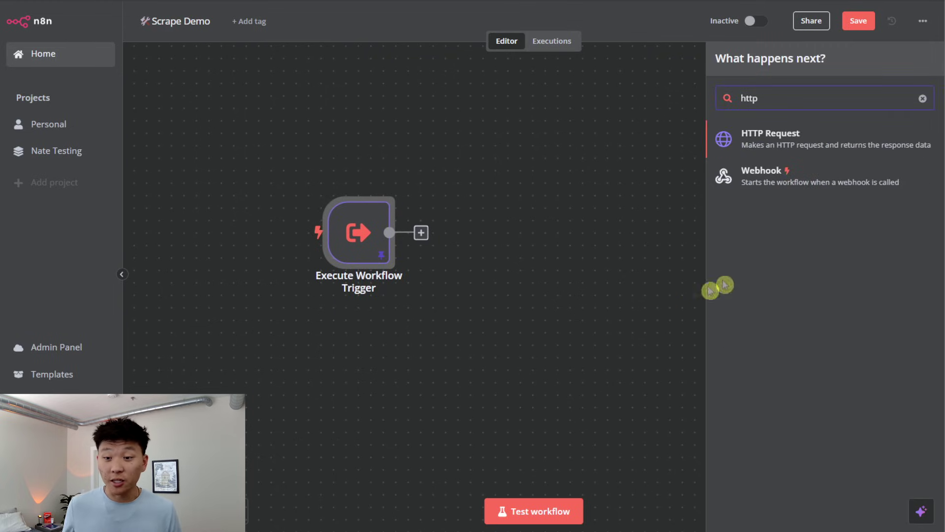
click(769, 152)
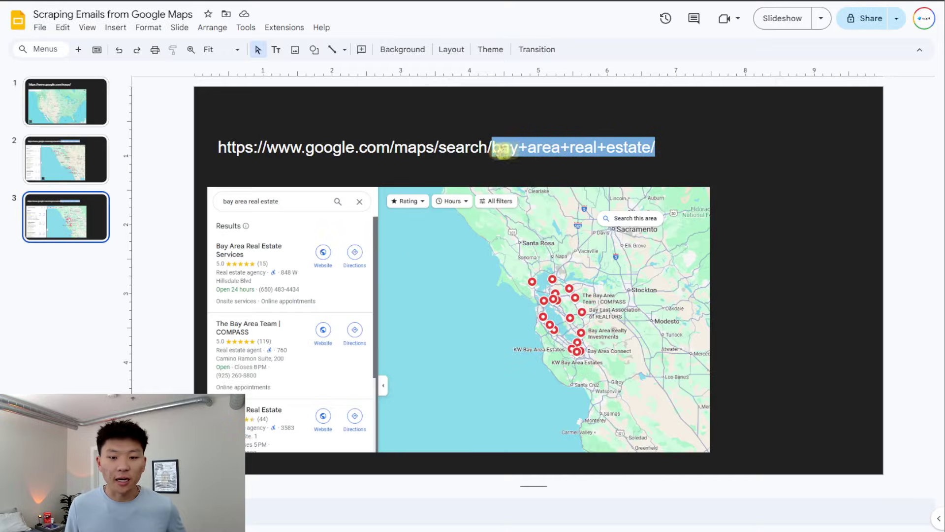
drag(490, 147, 217, 147)
key(ctrl+c)
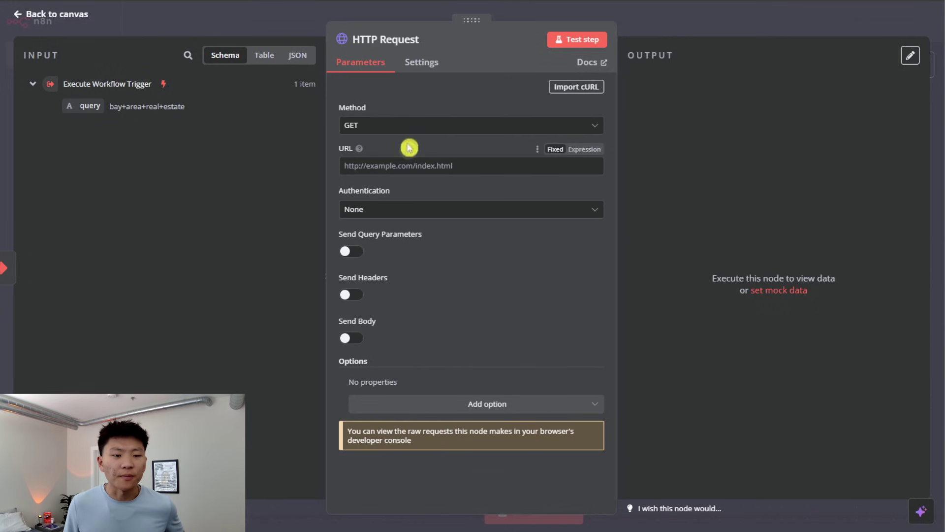
click(401, 165)
key(ctrl+v)
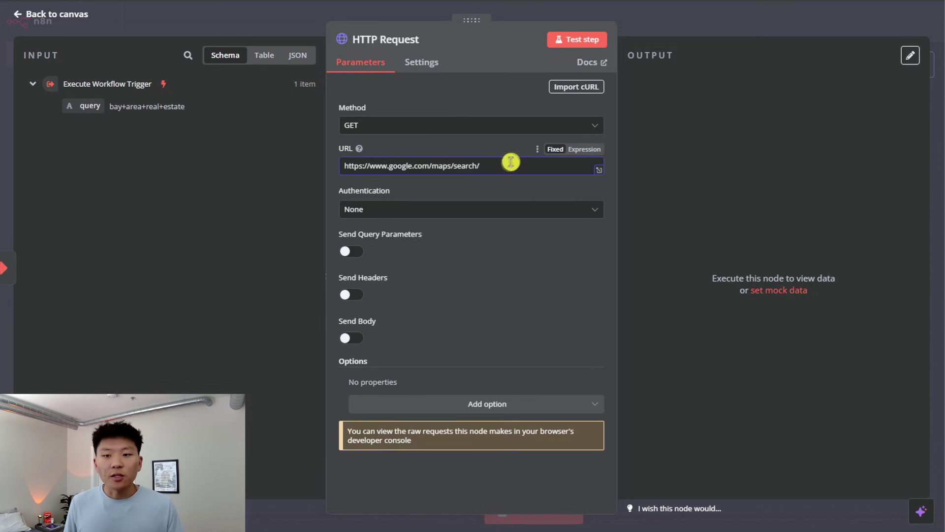
triple_click(480, 165)
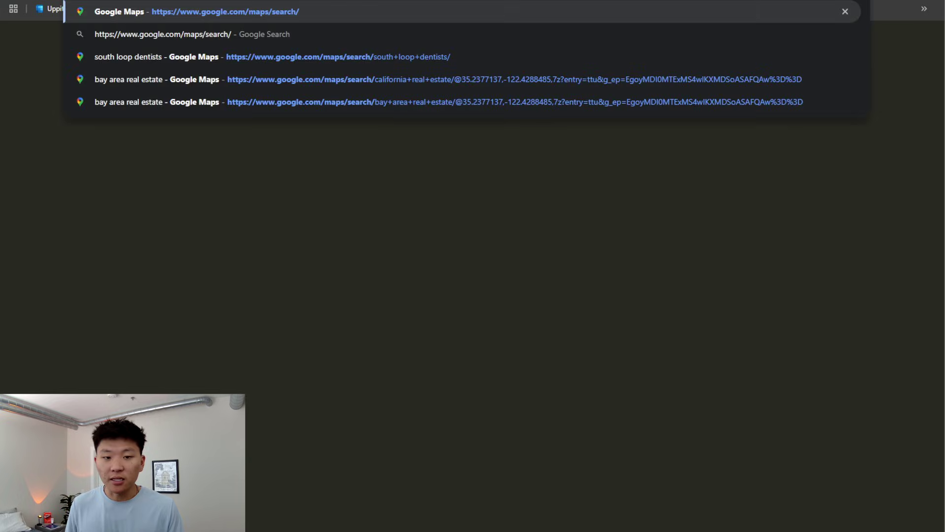
key(Return)
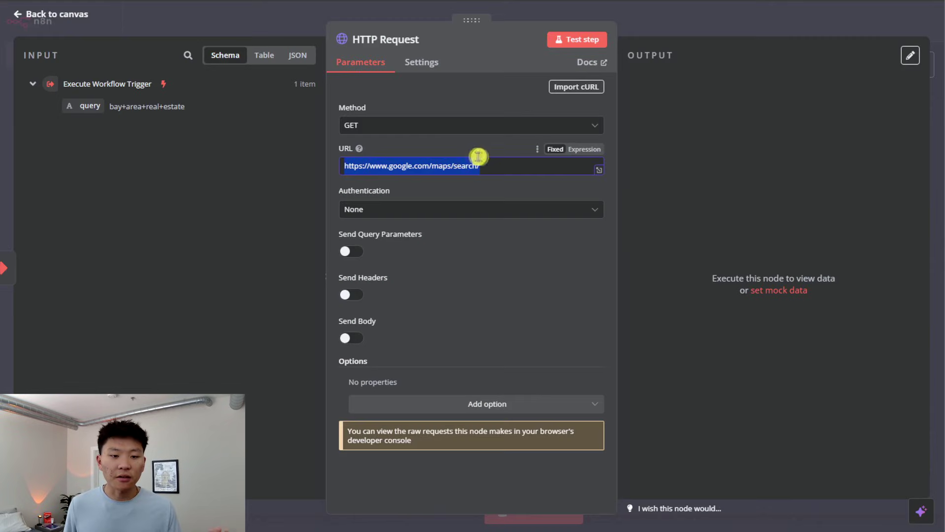
click(492, 167)
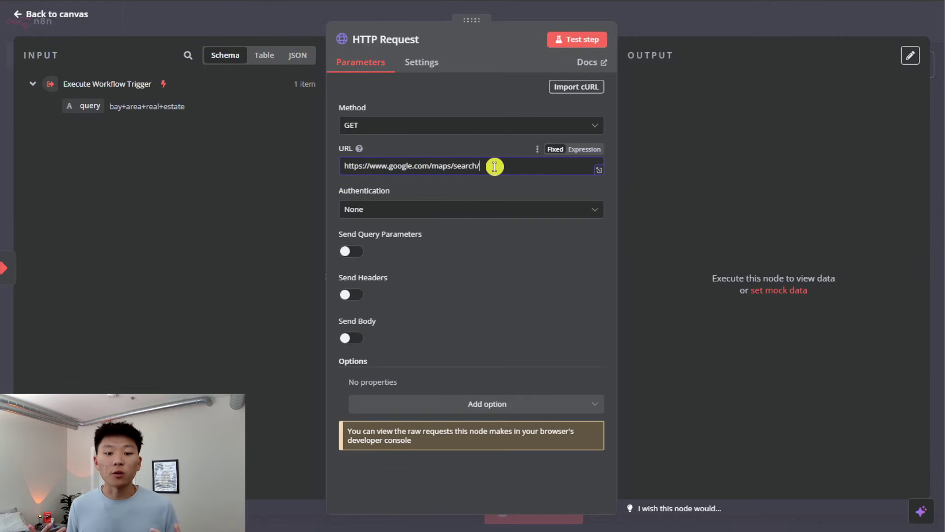
Step: Make the URL an expression with {{ $json.query }} appended after /search/, test the HTTP Request node and return to the canvas
click(592, 154)
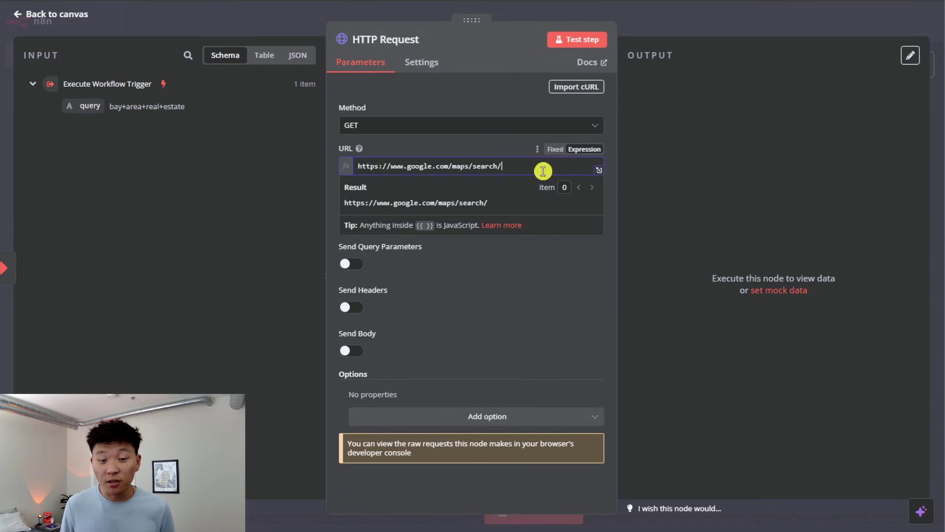
drag(90, 106, 537, 168)
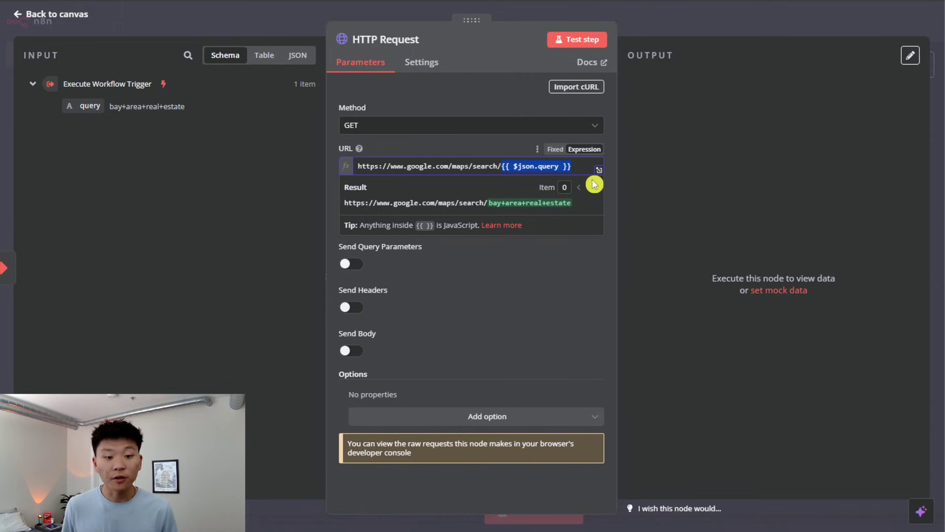
click(515, 255)
click(585, 44)
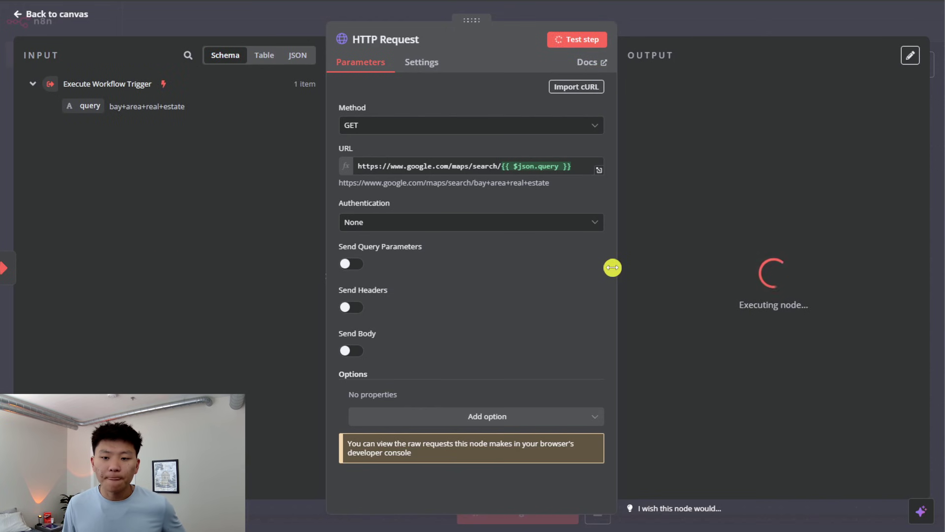
scroll(802, 332, down, 10)
drag(923, 119, 924, 86)
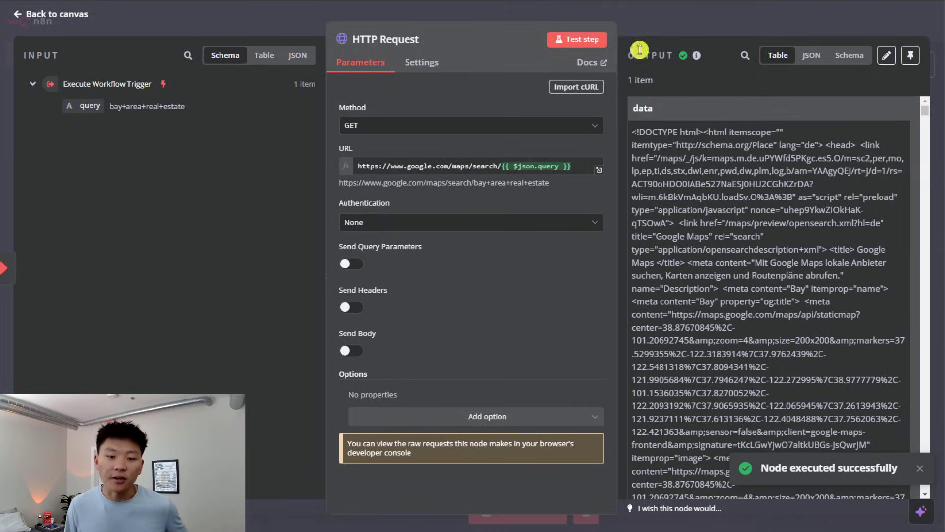
click(652, 31)
Step: Add a Code node after HTTP Request with JavaScript that extracts URLs using the regex /https?:\/\/[^\/]+/g, and test it
click(589, 233)
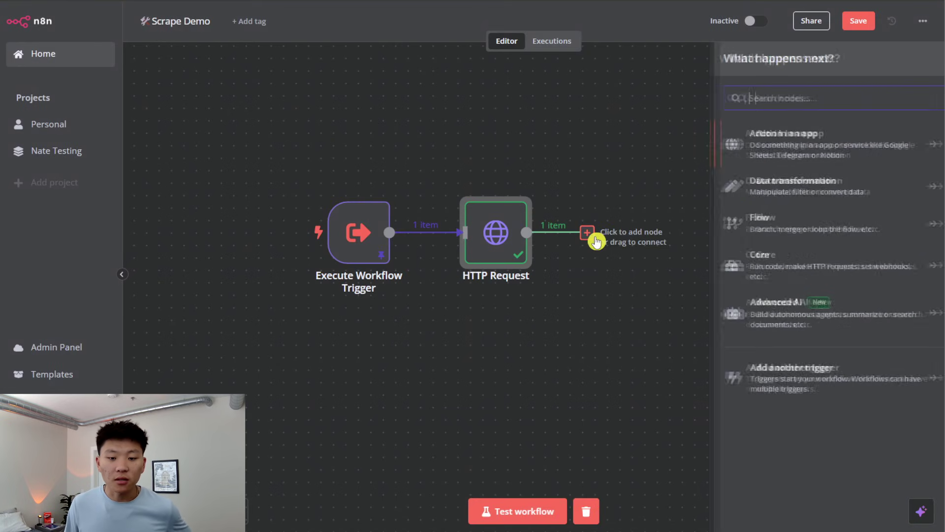
text(code)
key(Return)
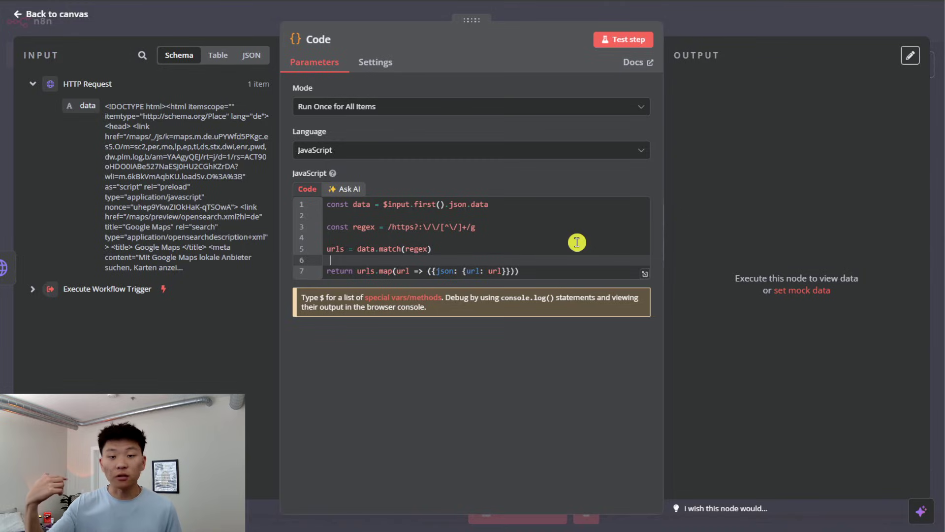
click(623, 39)
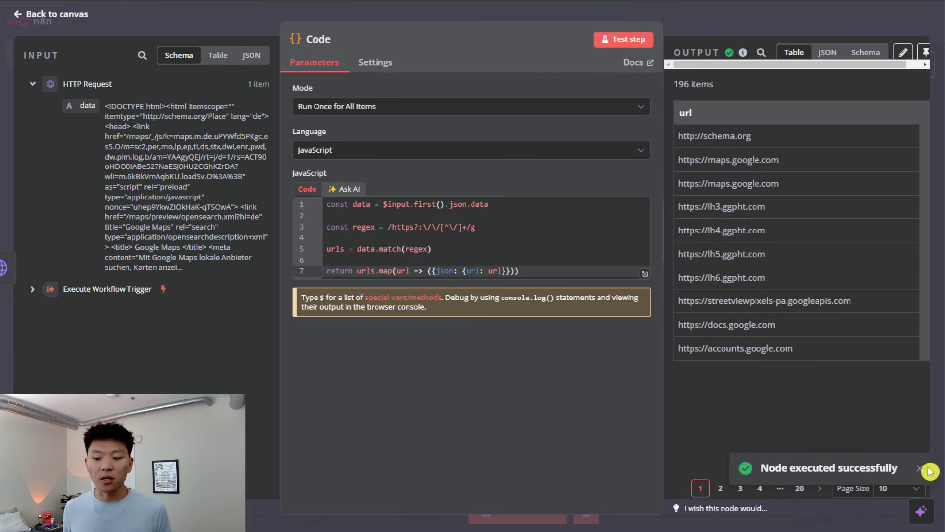
click(924, 469)
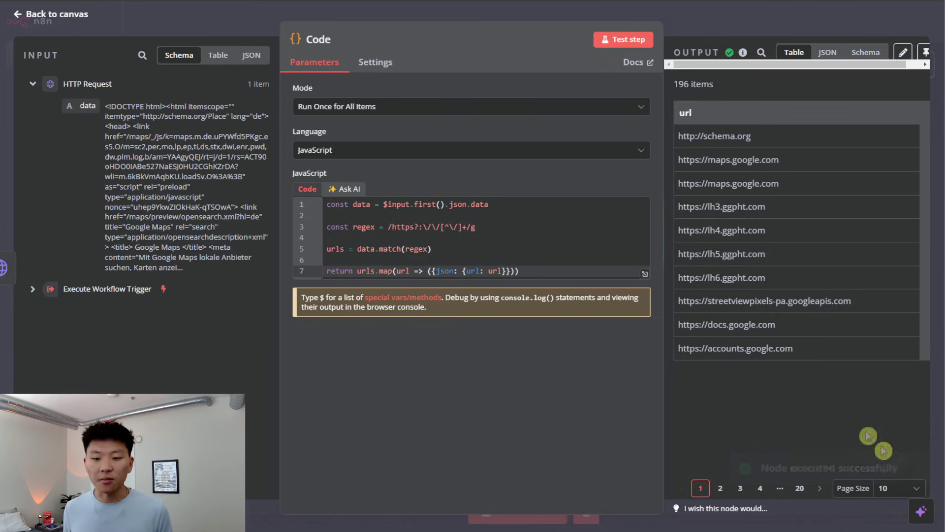
Step: Page through the Code node's extracted URLs to examine which domains were captured, and return to the canvas
click(819, 488)
click(819, 488)
click(819, 487)
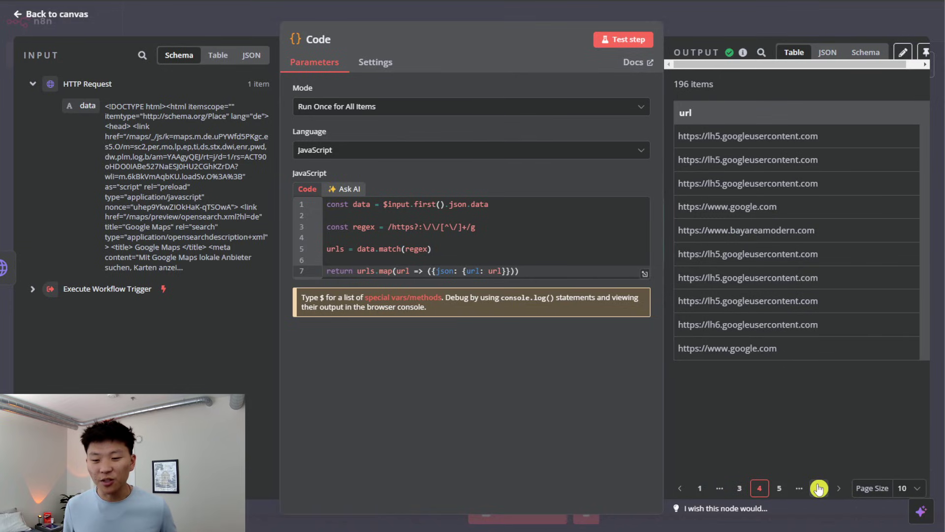
click(838, 487)
click(839, 488)
click(839, 488)
click(838, 488)
click(838, 488)
click(839, 488)
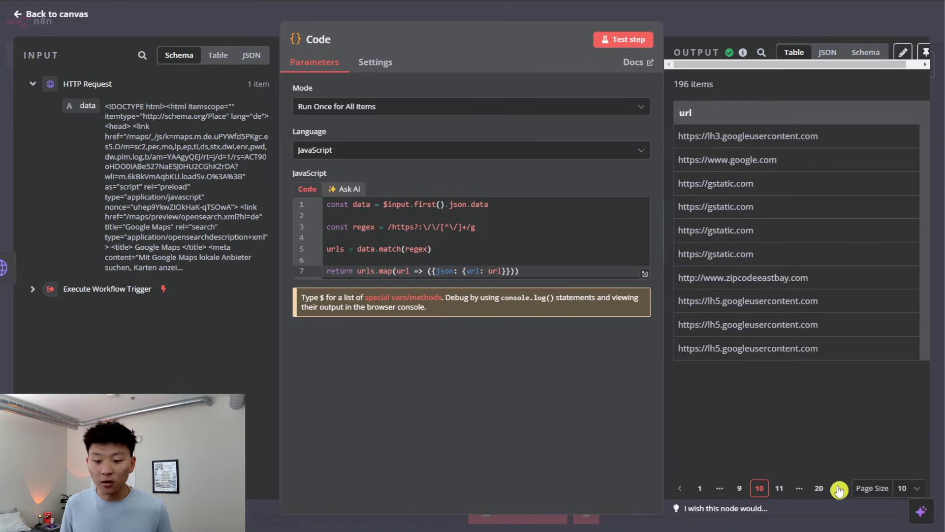
click(706, 30)
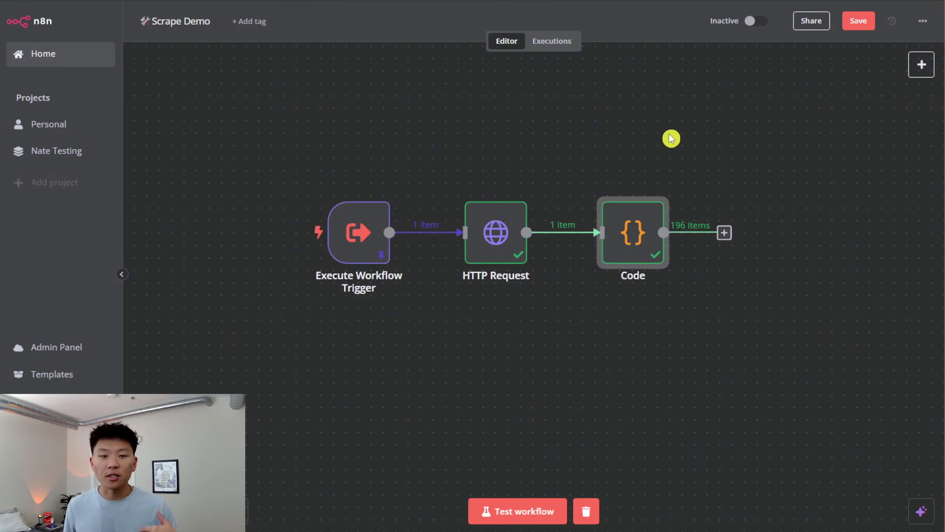
Step: Add a Filter node after the Code node and use the url field, {{ $json.url }}, as its condition's first value
scroll(640, 197, right, 5)
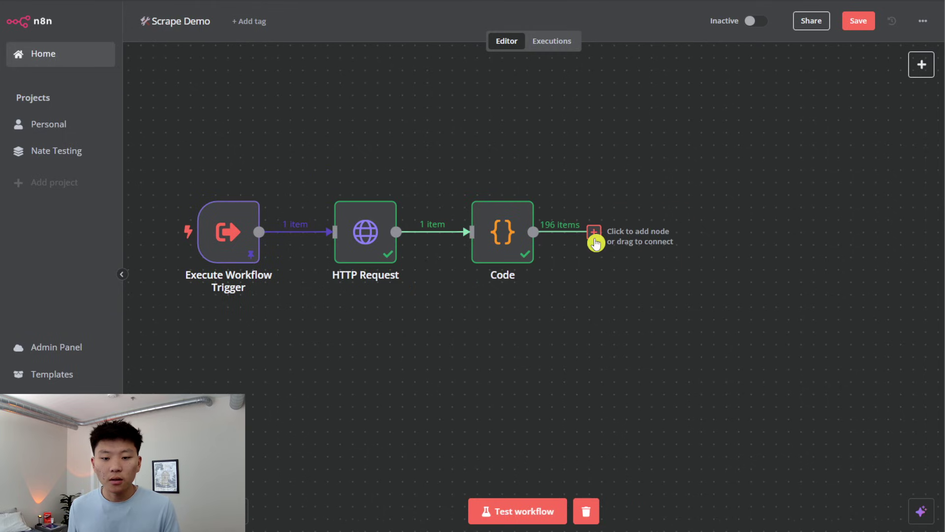
click(594, 231)
text(filte)
key(Return)
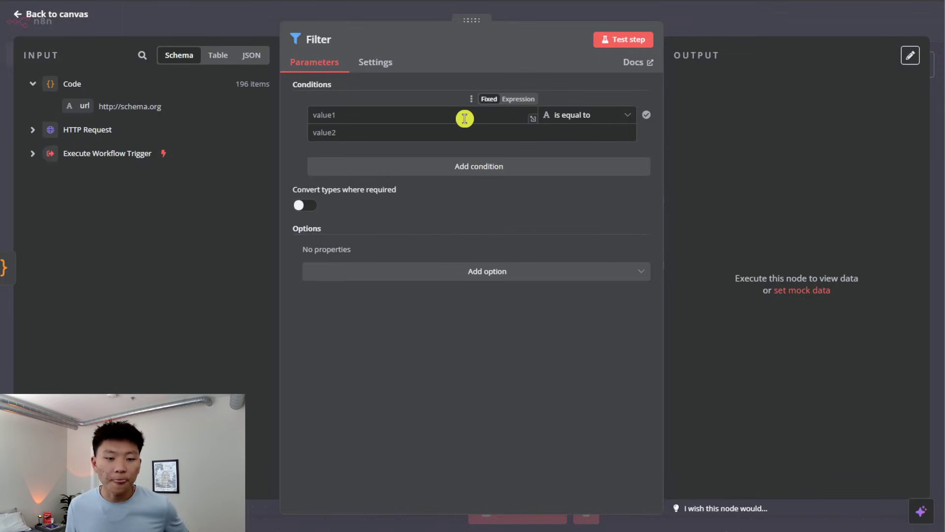
click(463, 117)
drag(83, 107, 394, 114)
Step: Set the condition to String does not match regex with (google|gstatic|ggpht|schema|example), and test the Filter node
click(624, 116)
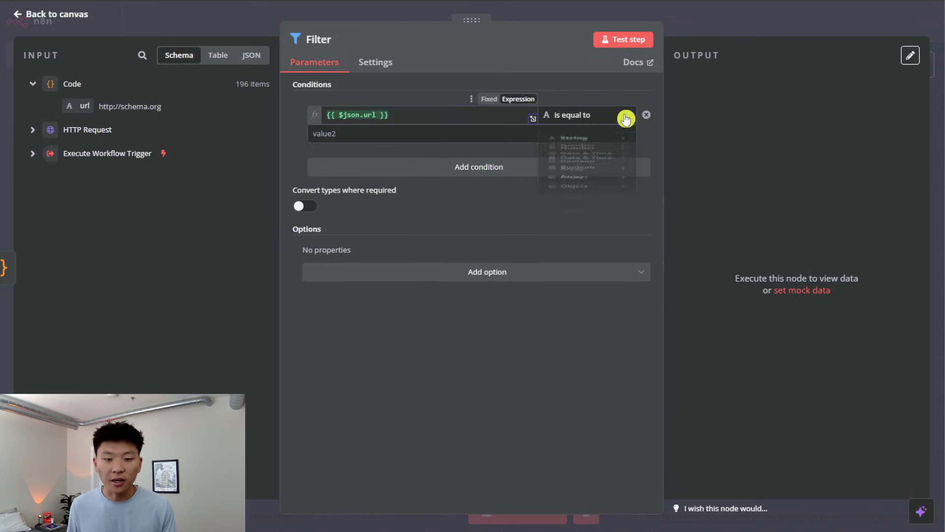
mouse_move(616, 147)
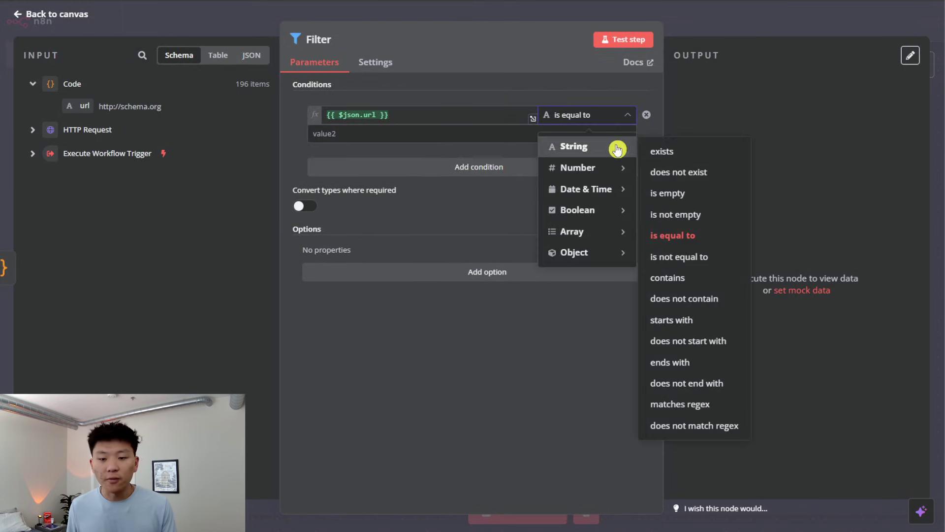
click(734, 426)
click(428, 134)
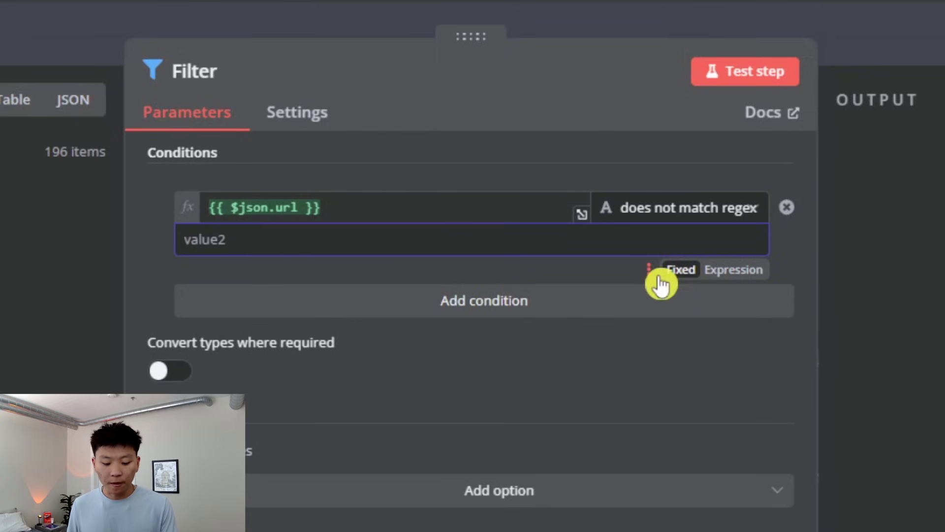
text((google|gstatic|ggpht|schema|example))
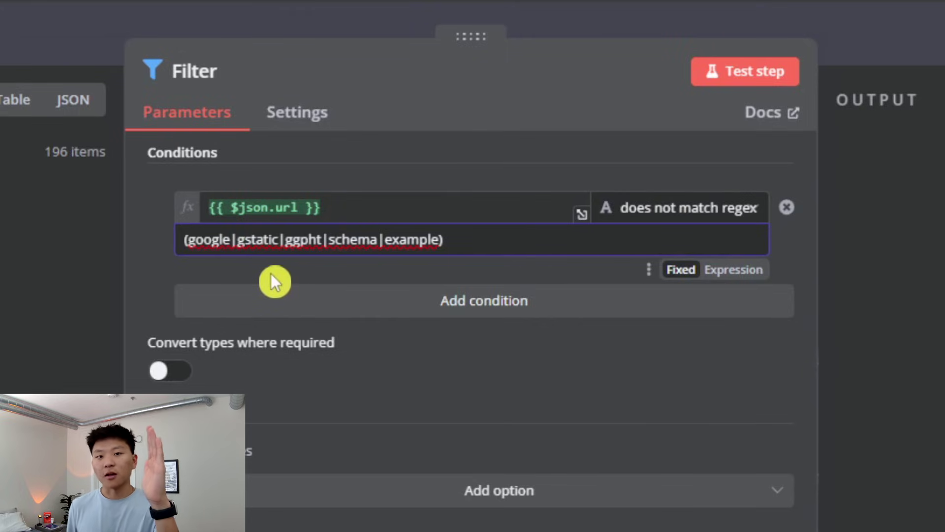
click(751, 79)
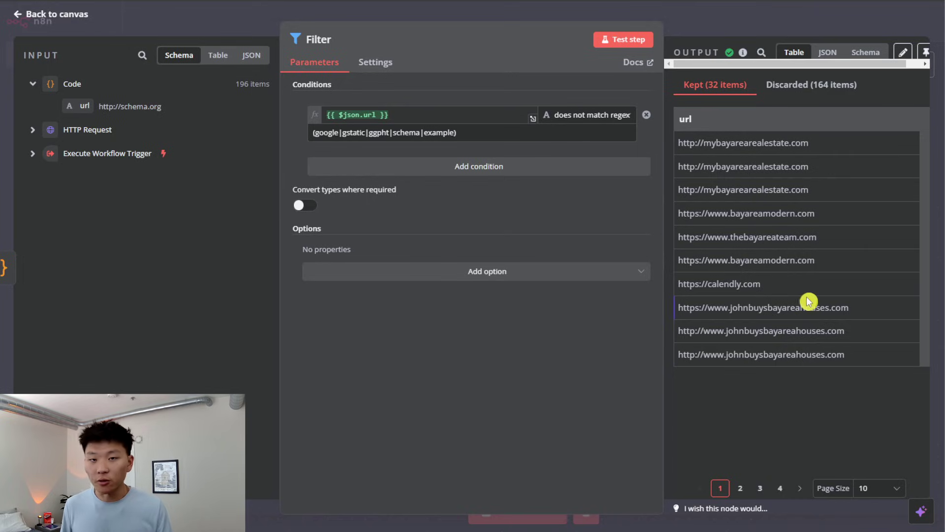
Step: Page through the Filter node's discarded items to examine which URLs the regex excludes
click(814, 86)
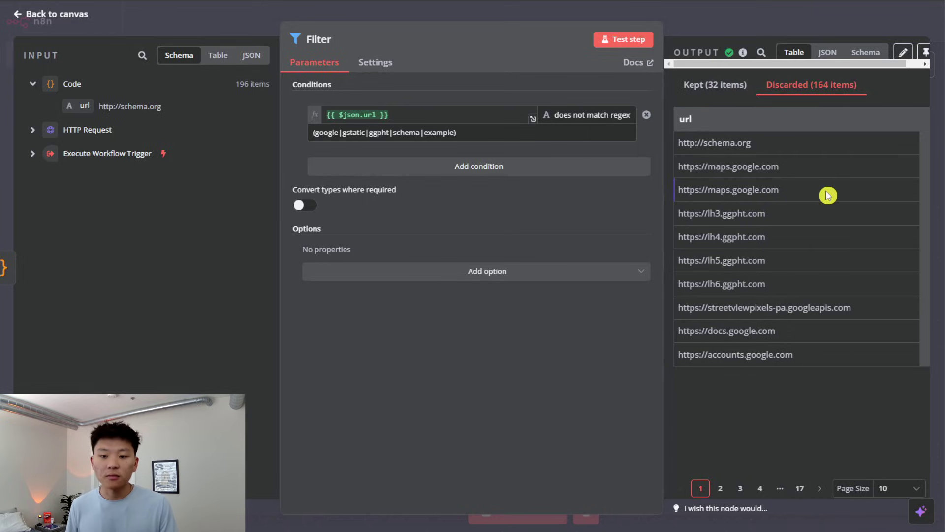
click(819, 488)
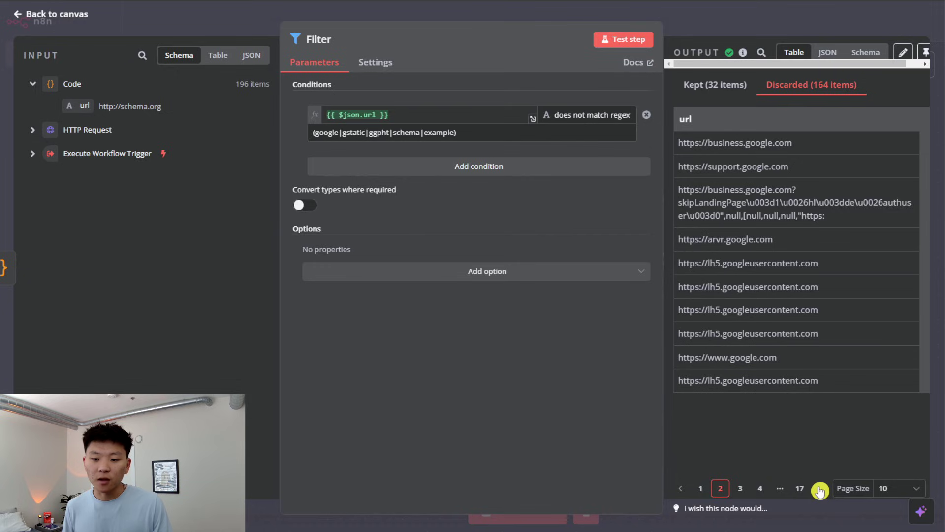
click(820, 491)
click(820, 490)
click(819, 490)
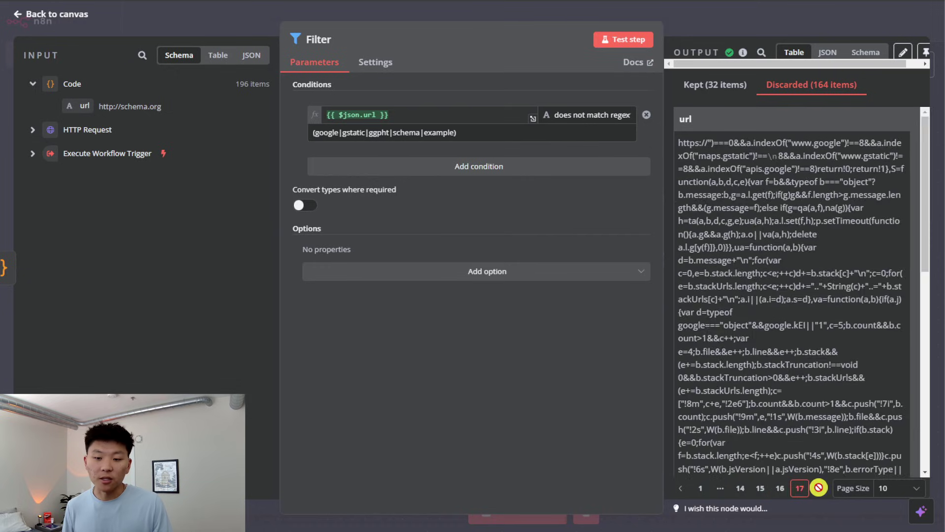
click(742, 492)
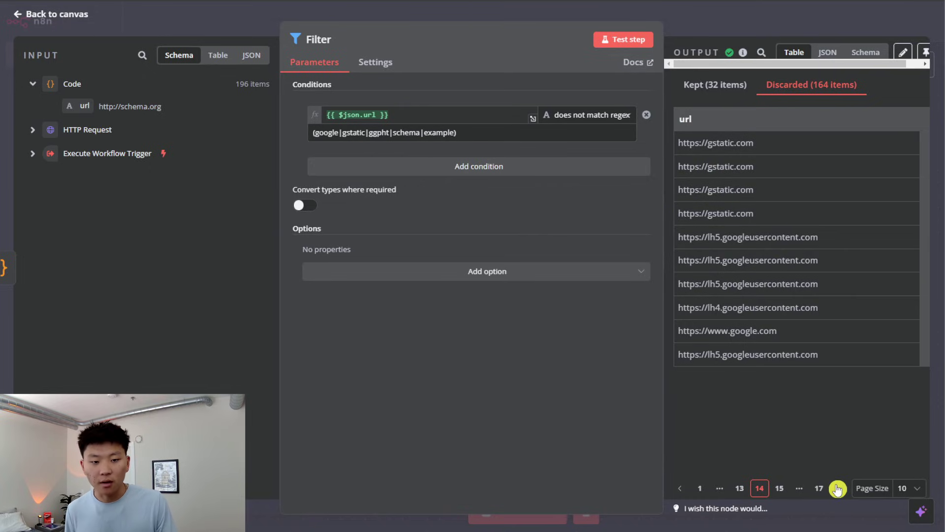
click(680, 488)
click(679, 488)
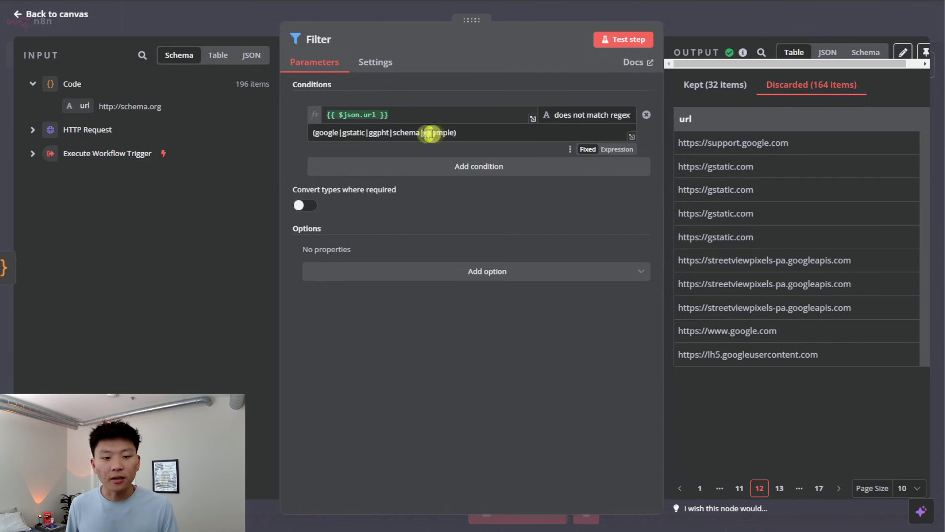
Step: Test the Filter with spaces before ggpht and schema in the regex, check the kept items, and remove the spaces again
click(372, 135)
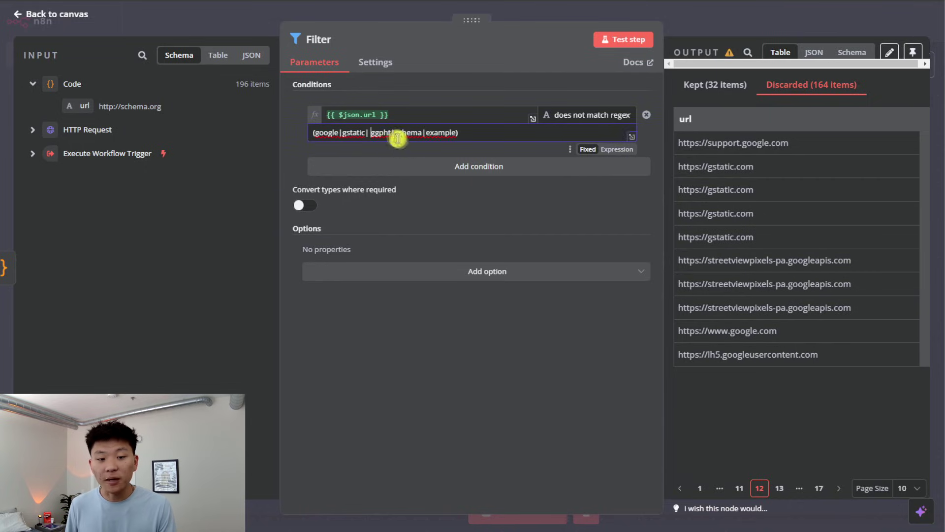
click(624, 39)
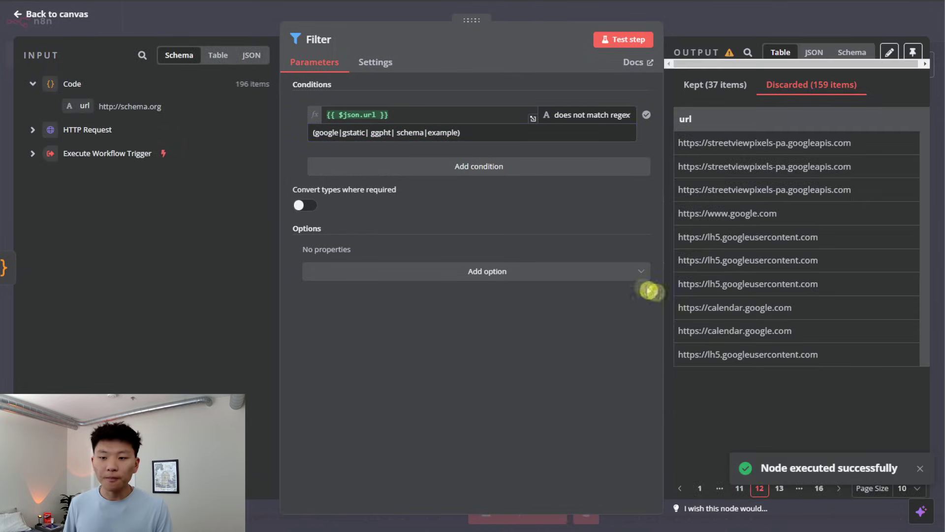
click(719, 87)
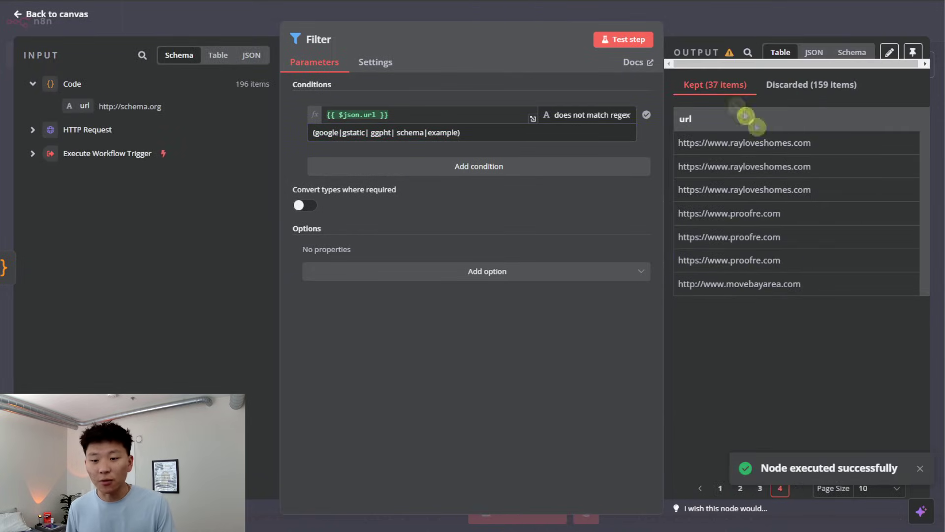
click(705, 489)
double_click(704, 489)
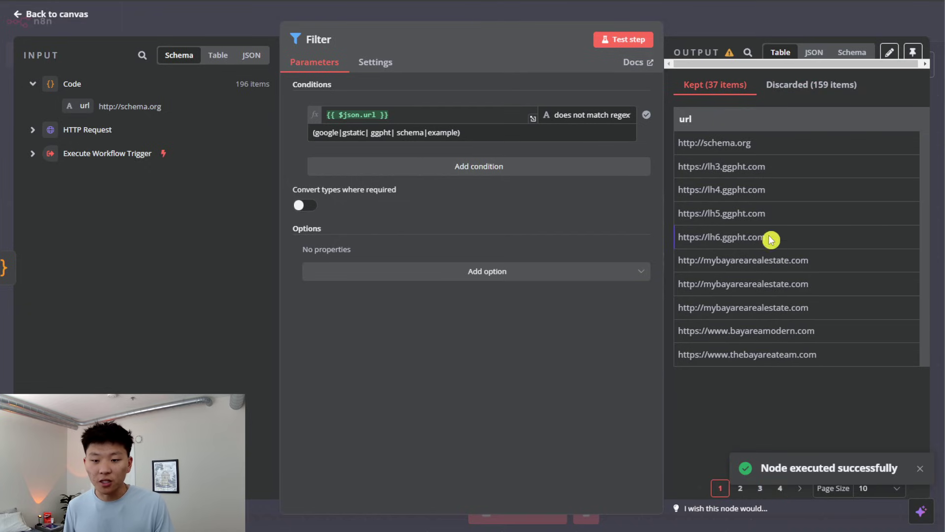
click(397, 131)
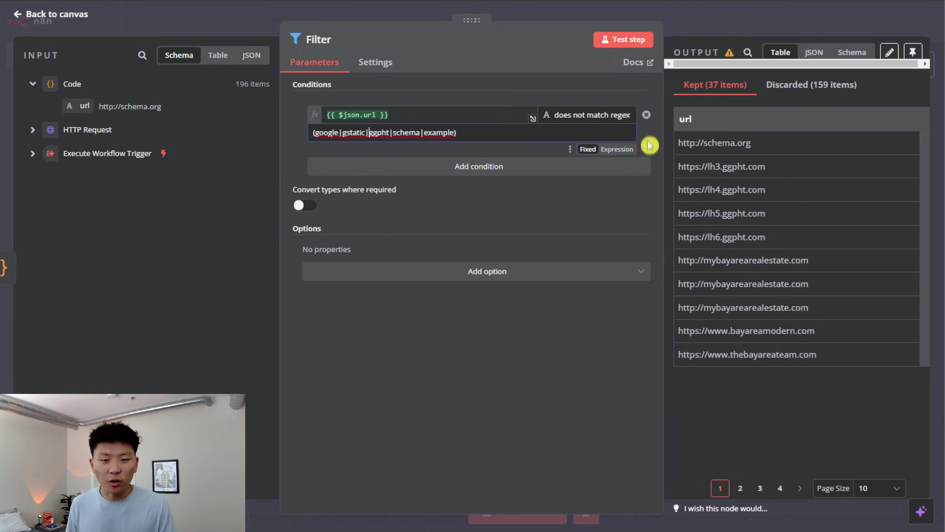
Step: Add a second filter condition requiring that {{ $json.url }} does not contain fdsfsdf
click(450, 169)
drag(85, 106, 428, 192)
click(625, 186)
mouse_move(605, 218)
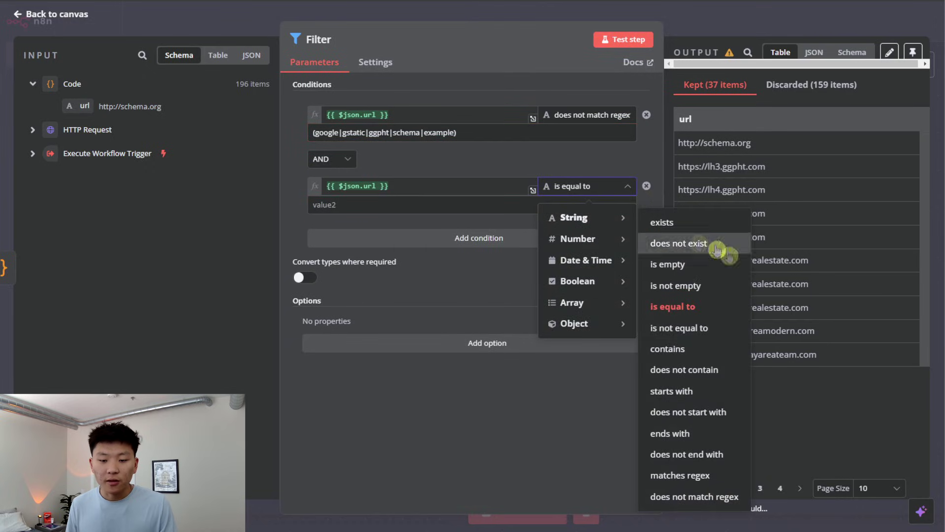
click(713, 370)
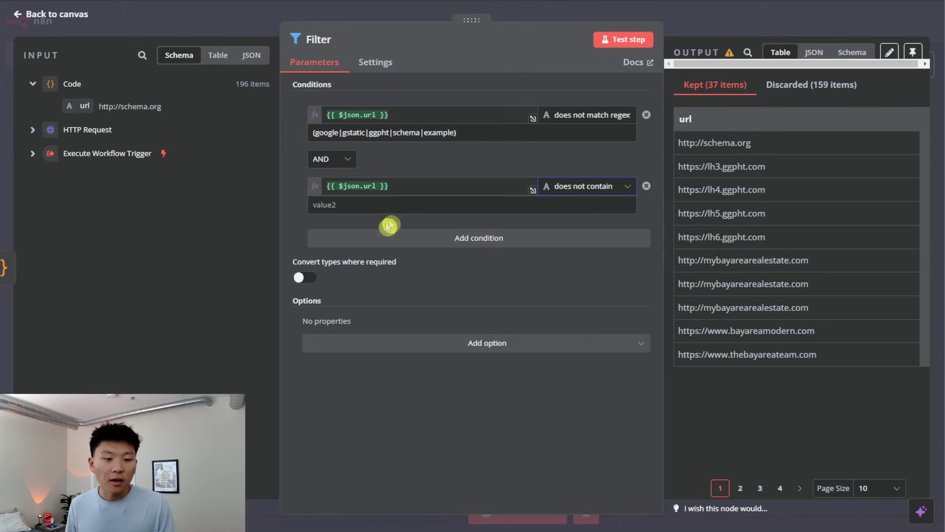
click(392, 204)
text(fdsfsdf)
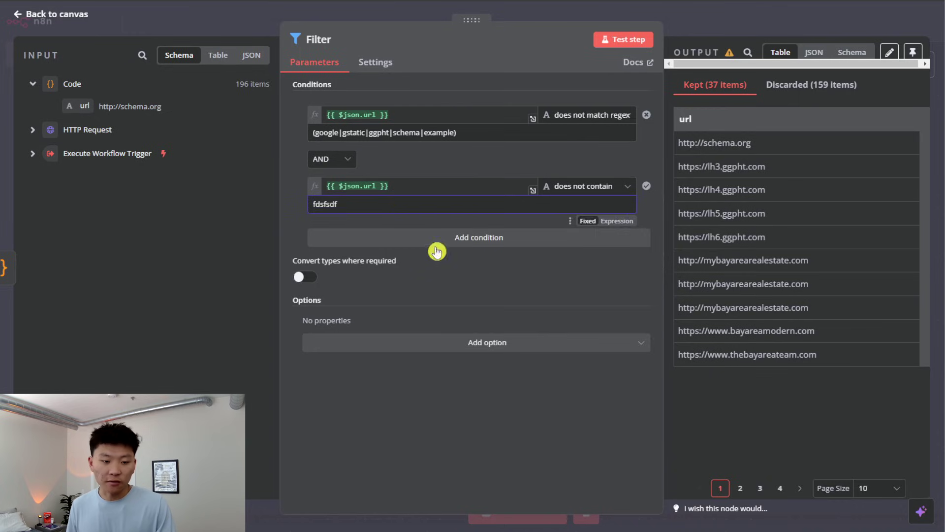
Step: Start a third does not contain condition on {{ $json.url }}, and delete both extra conditions so only the regex condition remains
click(437, 241)
drag(84, 106, 409, 251)
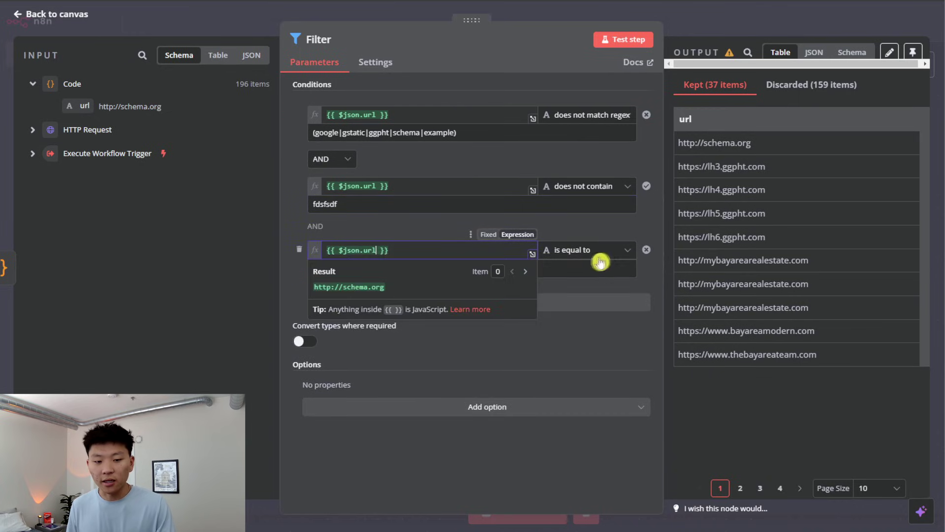
click(611, 252)
mouse_move(617, 283)
click(654, 391)
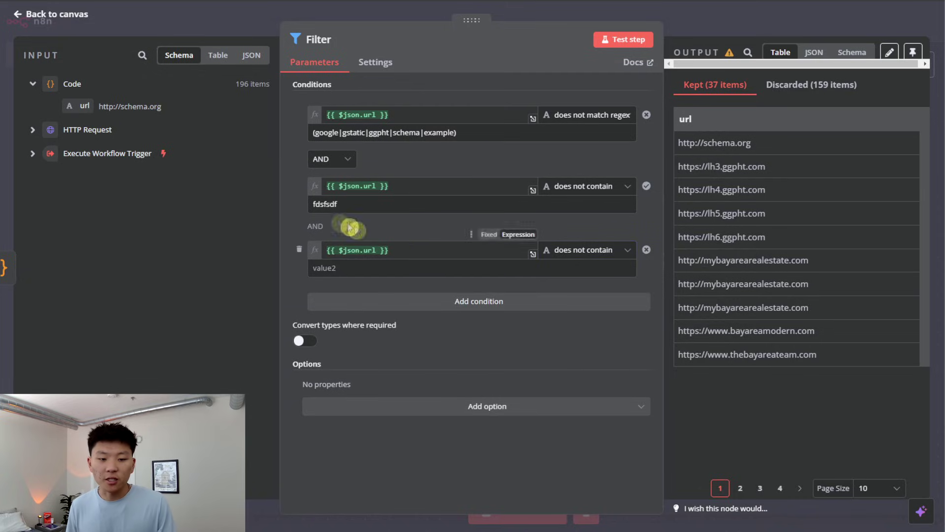
click(300, 186)
click(300, 188)
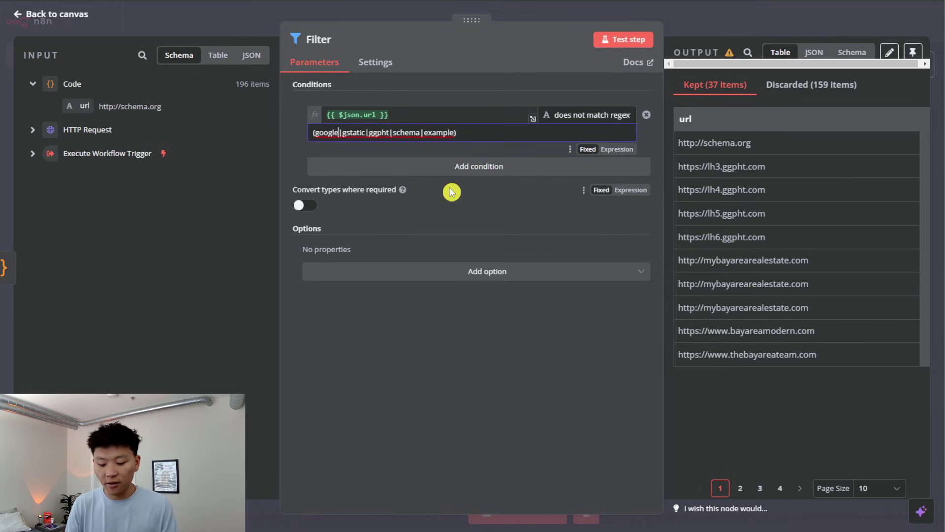
Step: Try \.com after google in the filter regex, and take it out again
text(com)
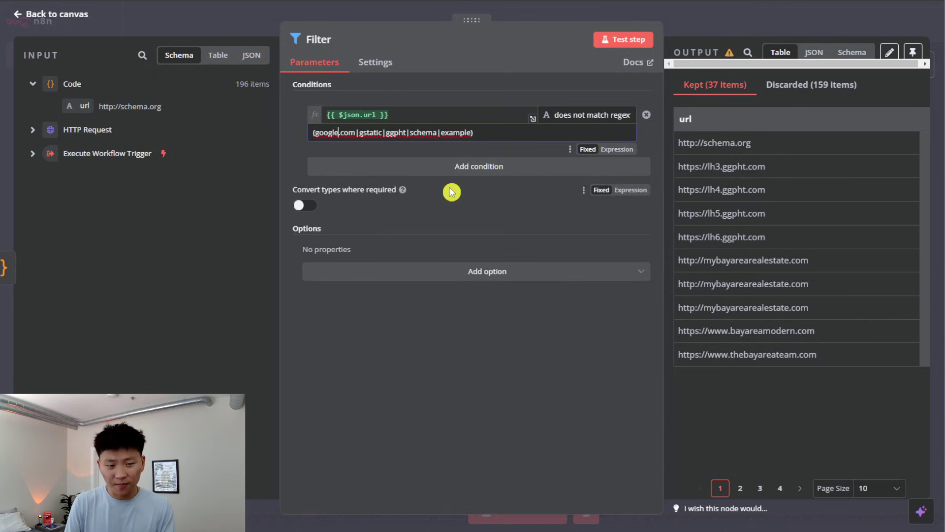
text(\)
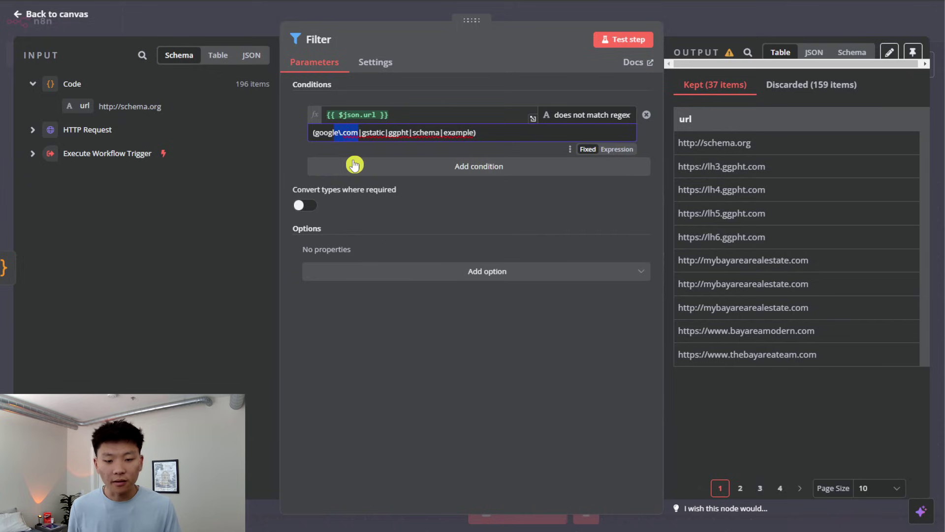
key(BackSpace)
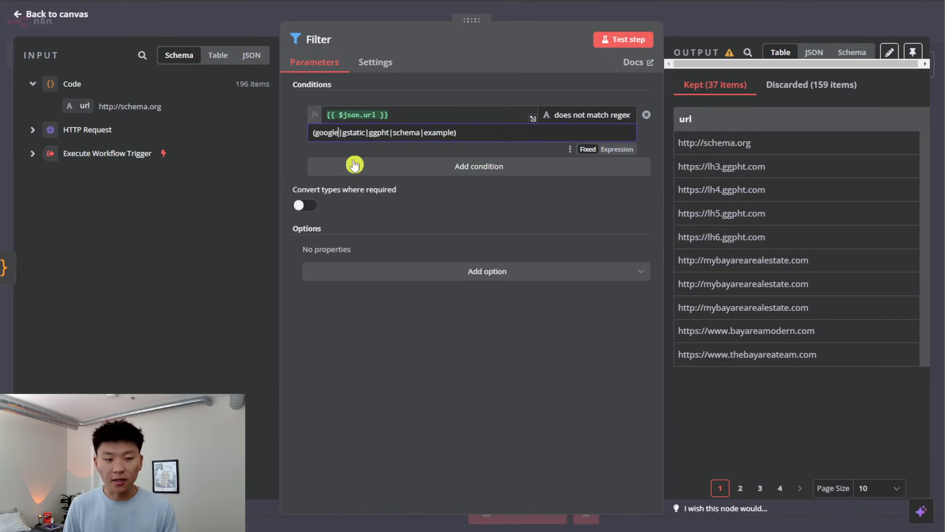
Step: Retest the Filter node with the regex (google|gstatic|ggpht|schema|example) and return to the canvas
click(486, 154)
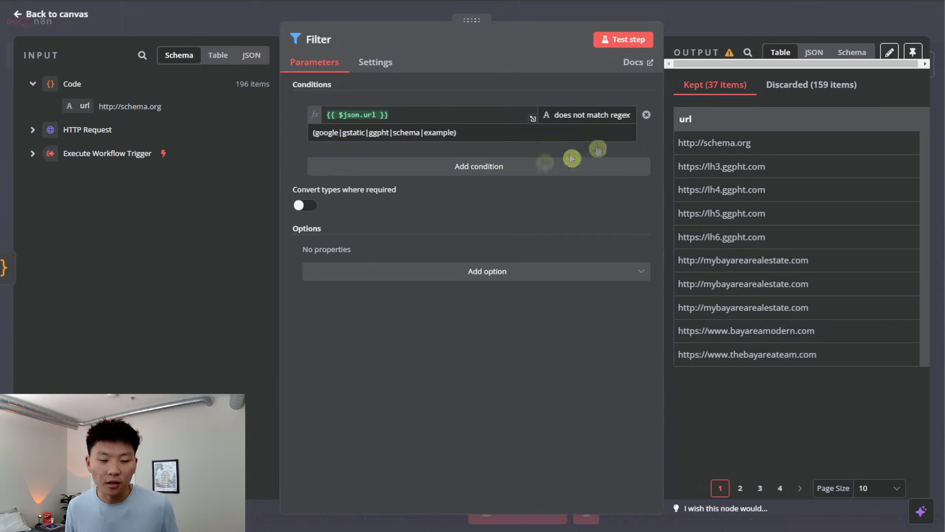
click(637, 47)
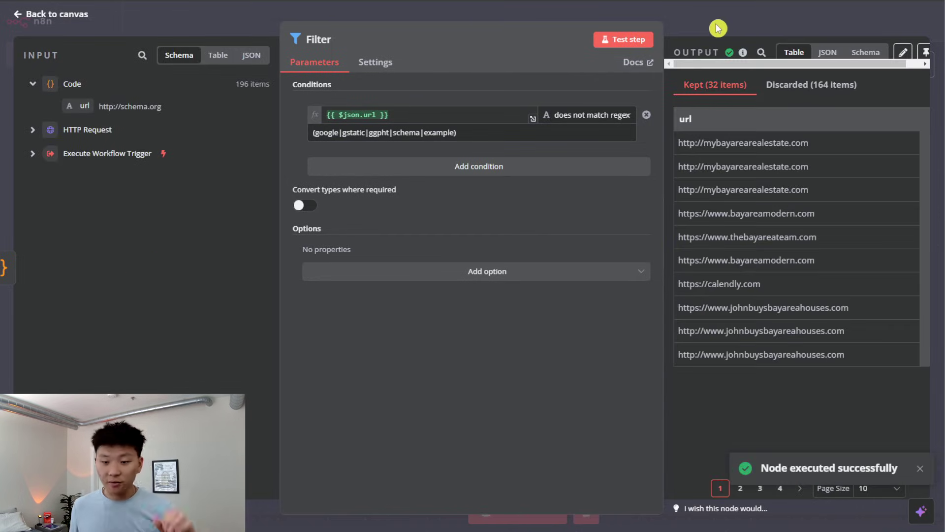
click(737, 13)
Step: Add a Remove Duplicates node after the Filter node, using the action Remove items repeated within current input
scroll(672, 274, right, 5)
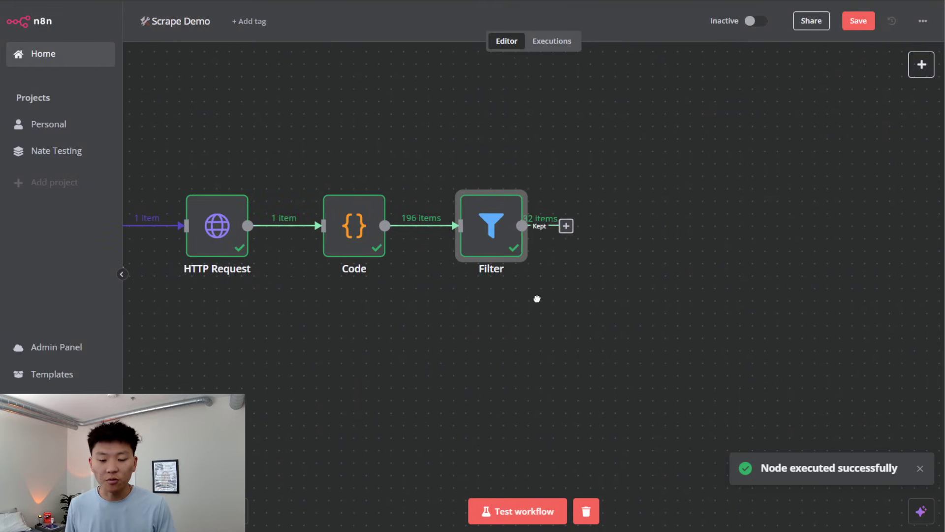
click(567, 229)
text(dupl)
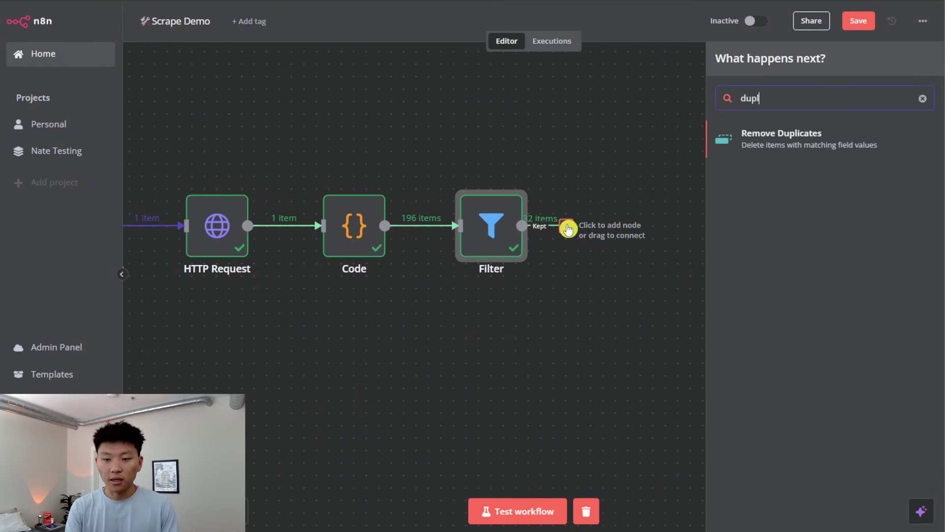
key(Return)
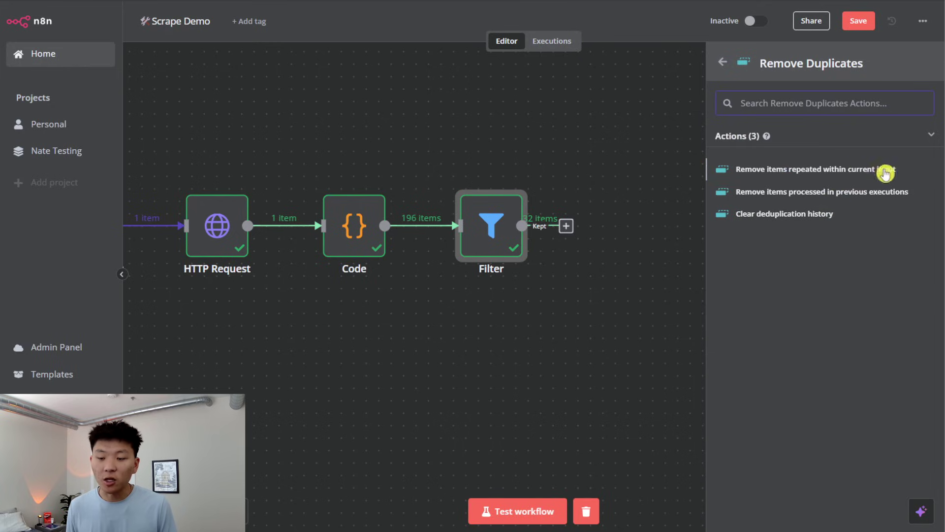
click(859, 173)
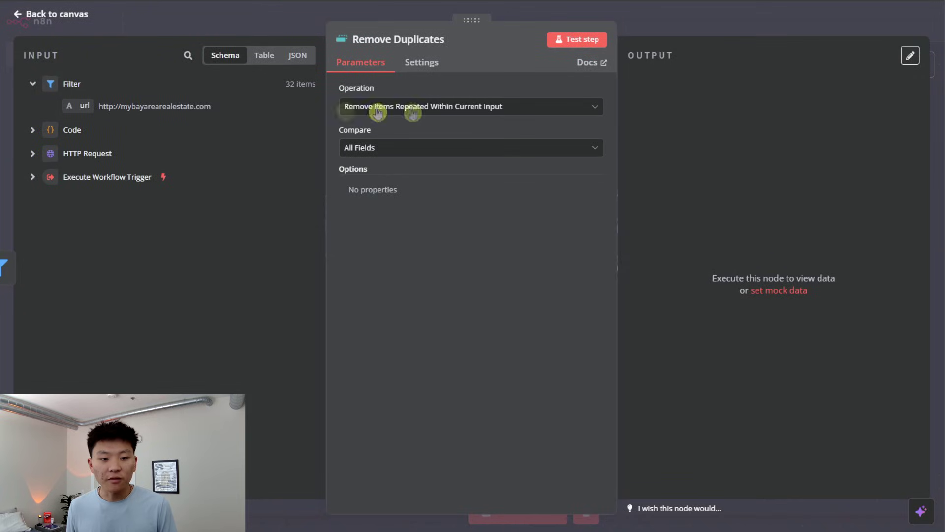
Step: Make Remove Duplicates compare selected fields using url, test the node, and review both pages of its output
click(419, 148)
click(421, 224)
drag(111, 108, 409, 188)
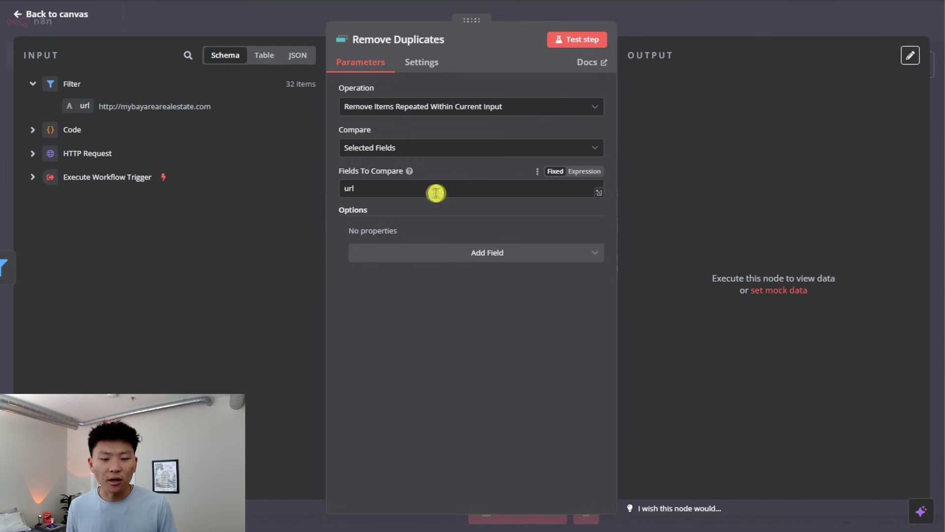
click(592, 40)
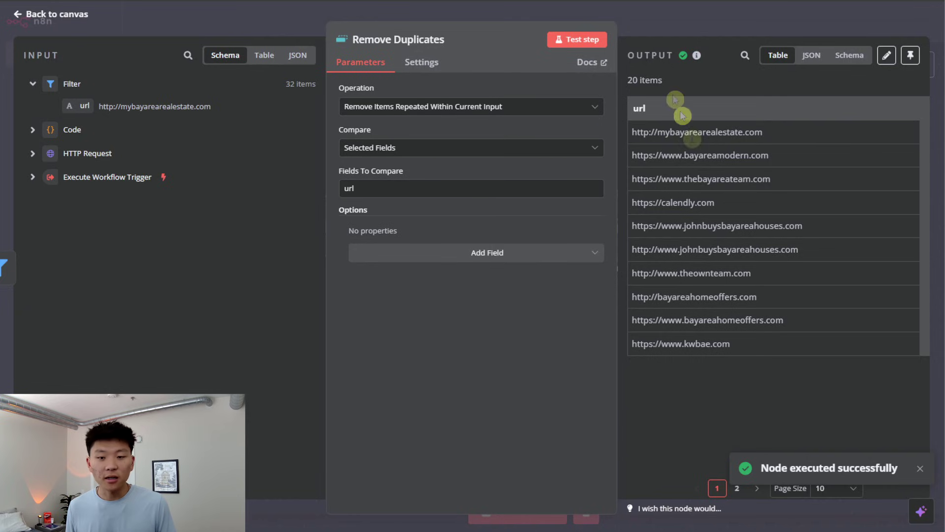
click(758, 494)
click(730, 16)
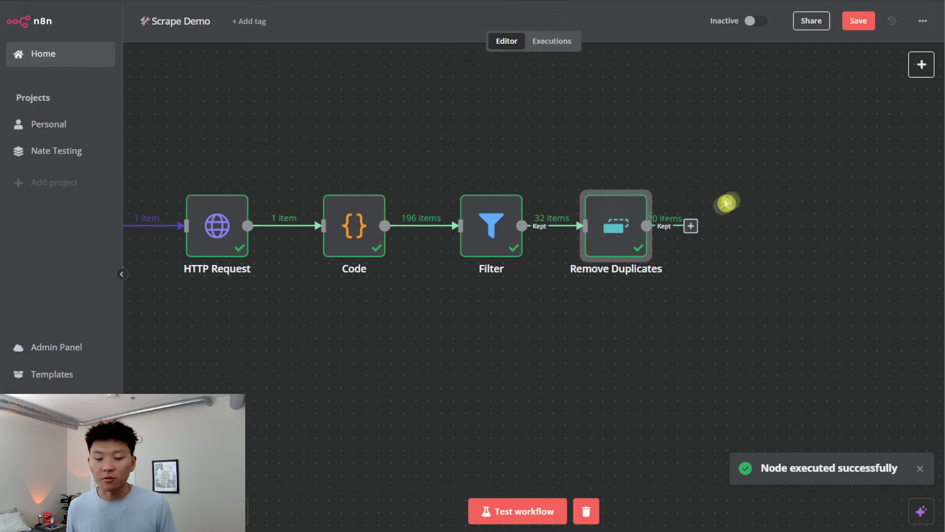
scroll(554, 290, right, 4)
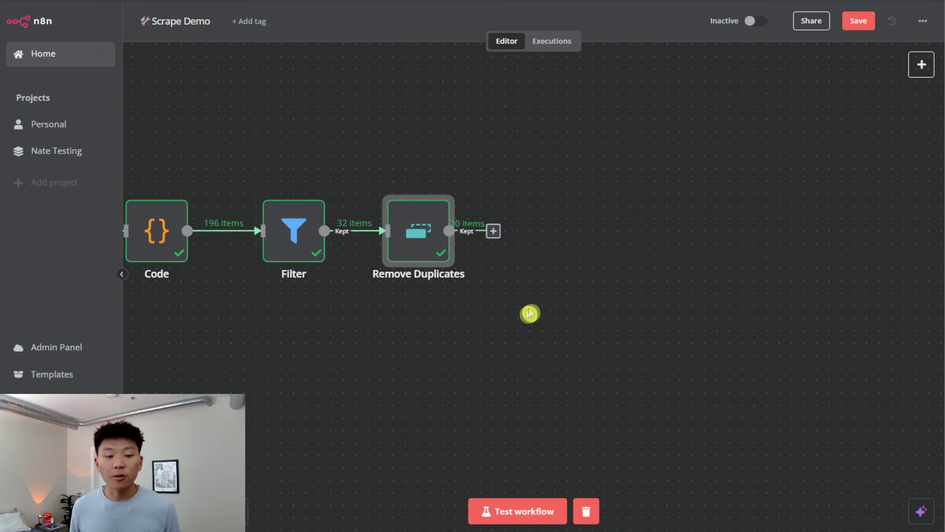
double_click(427, 236)
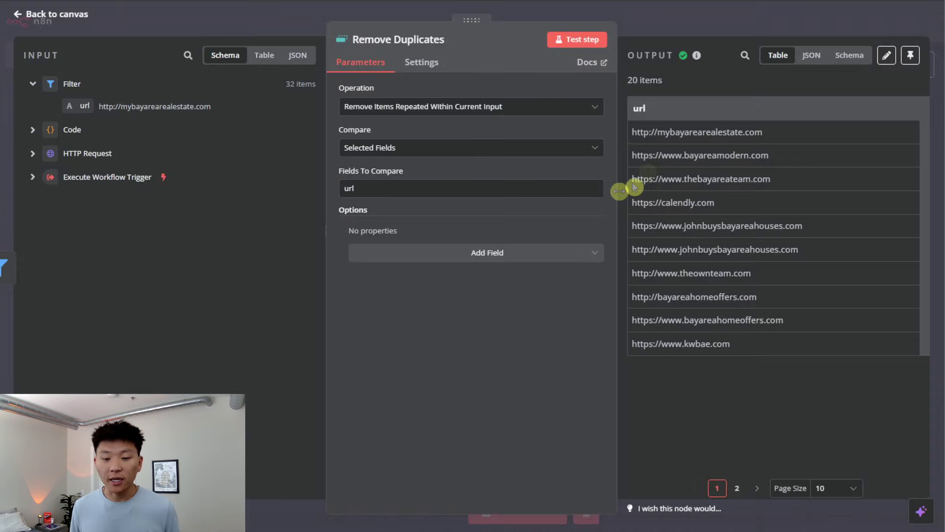
click(760, 490)
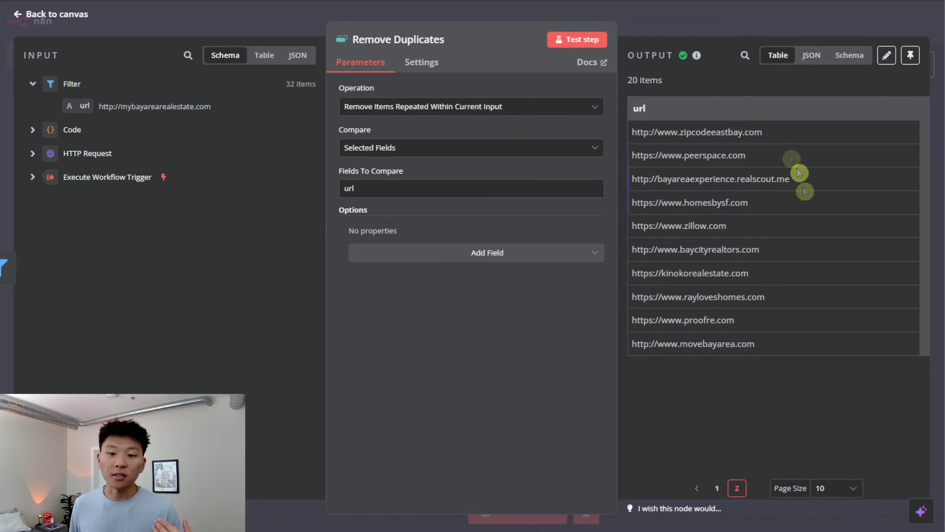
Step: Add an HTTP Request node after Remove Duplicates, using the GET method with {{ $json.url }} as its URL
click(492, 230)
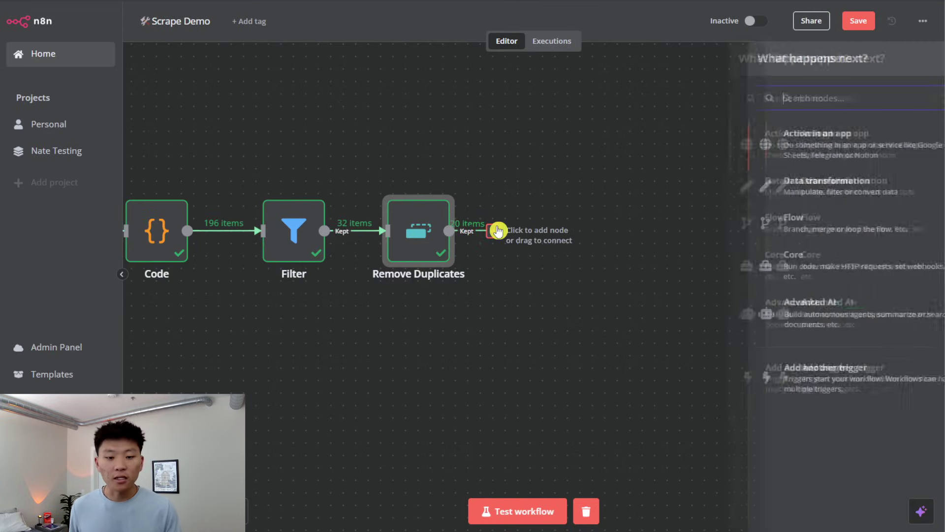
text(htt)
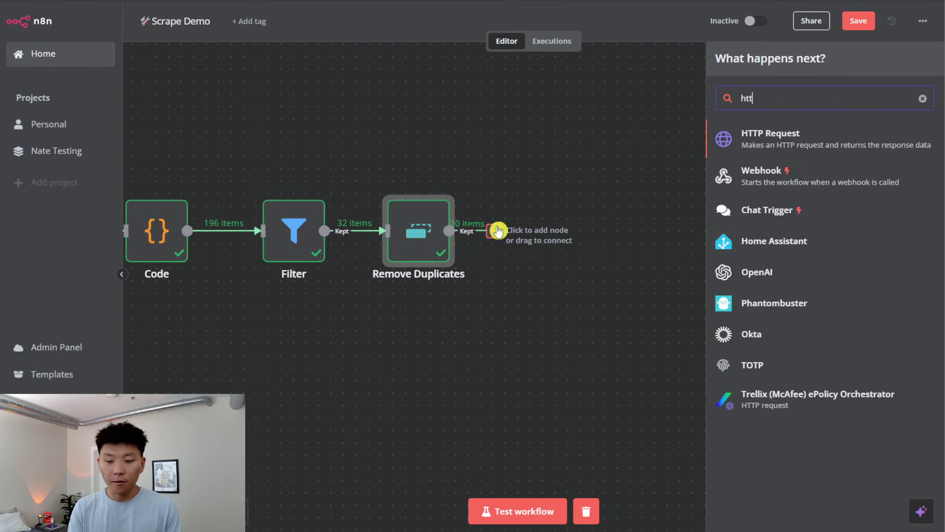
click(716, 134)
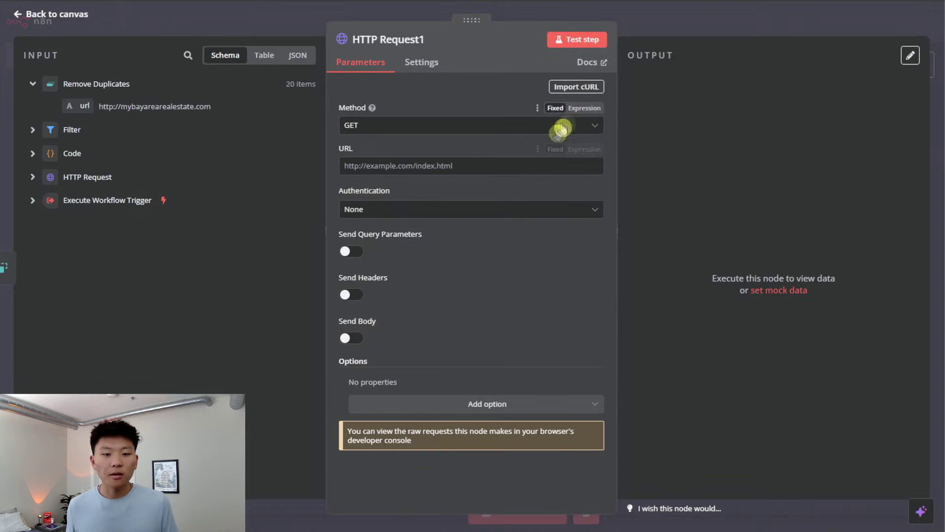
drag(74, 106, 394, 166)
click(442, 150)
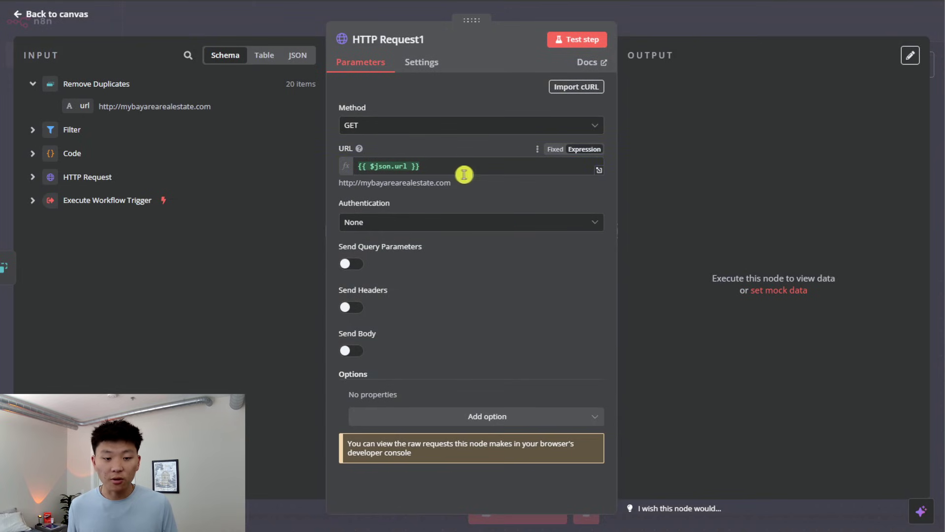
click(679, 25)
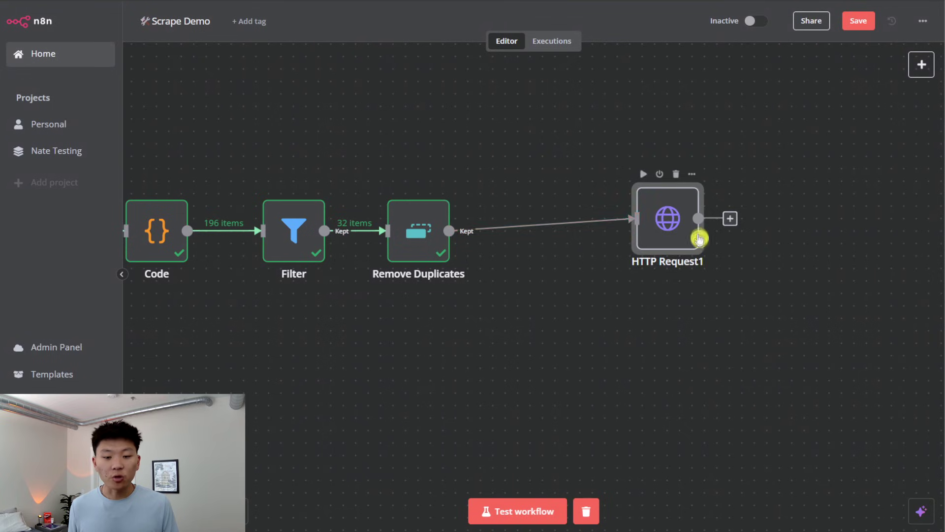
Step: Insert a Loop Over Items node with batch size 1 between Remove Duplicates and HTTP Request1
drag(697, 232, 722, 244)
click(543, 230)
text(loop)
key(Return)
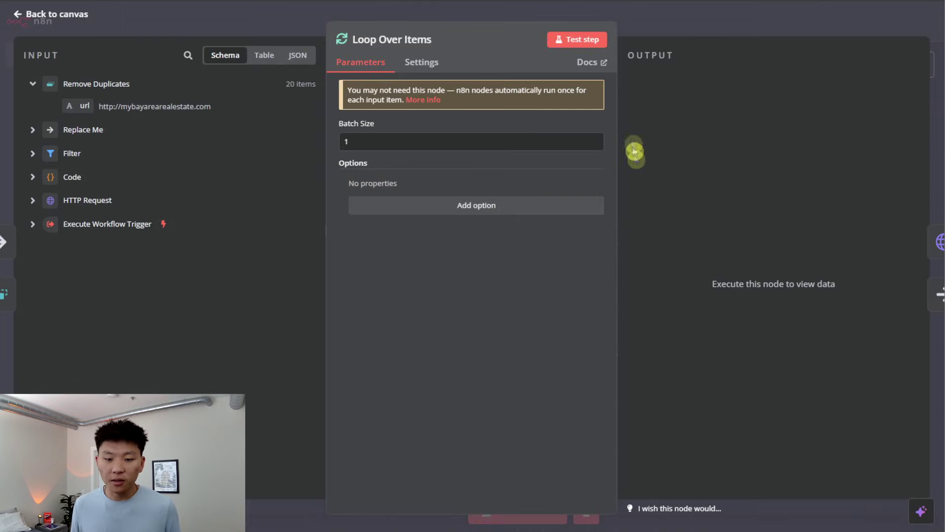
click(668, 23)
click(749, 240)
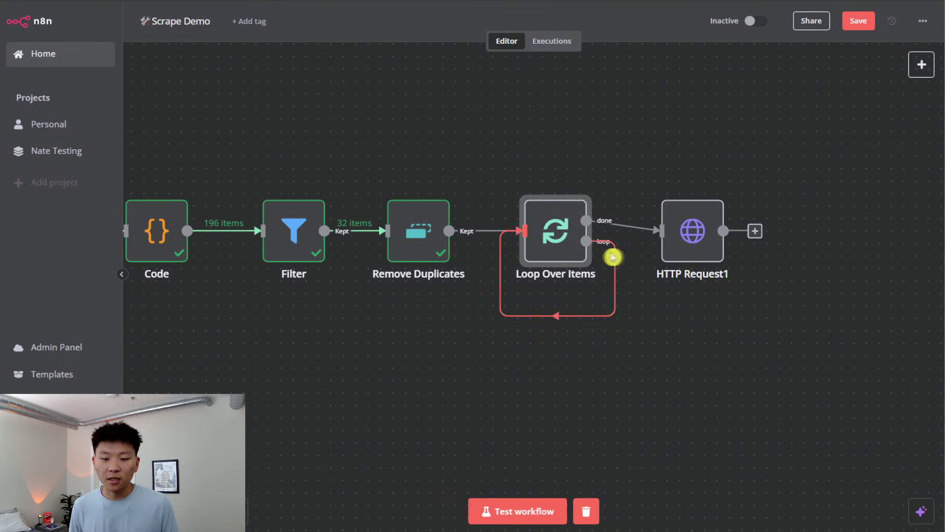
Step: Rewire Loop Over Items so its loop output feeds HTTP Request1, whose output returns to the loop's input
click(631, 227)
drag(714, 240, 739, 277)
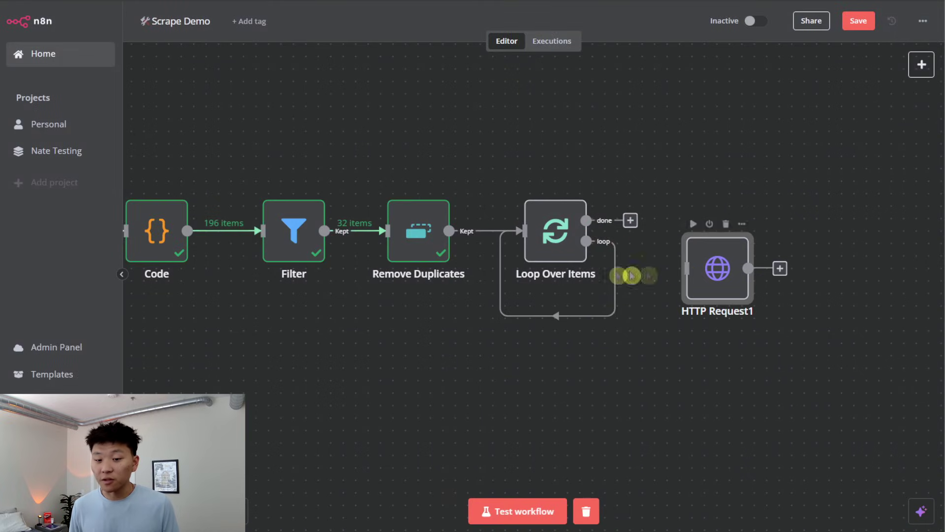
click(565, 319)
drag(588, 243, 532, 253)
drag(721, 290, 713, 245)
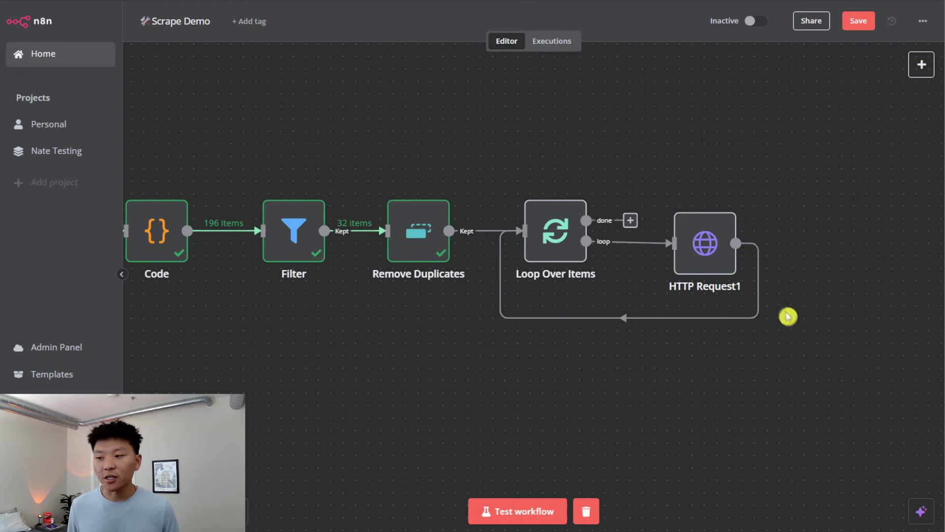
Step: Set On Error to Continue (using error output) for the Loop Over Items node and return to the canvas
double_click(702, 251)
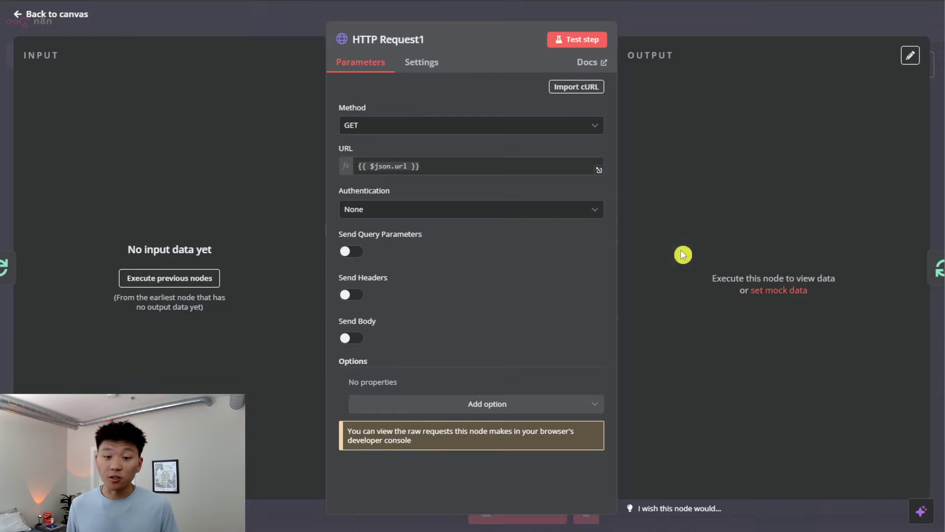
click(693, 35)
double_click(562, 241)
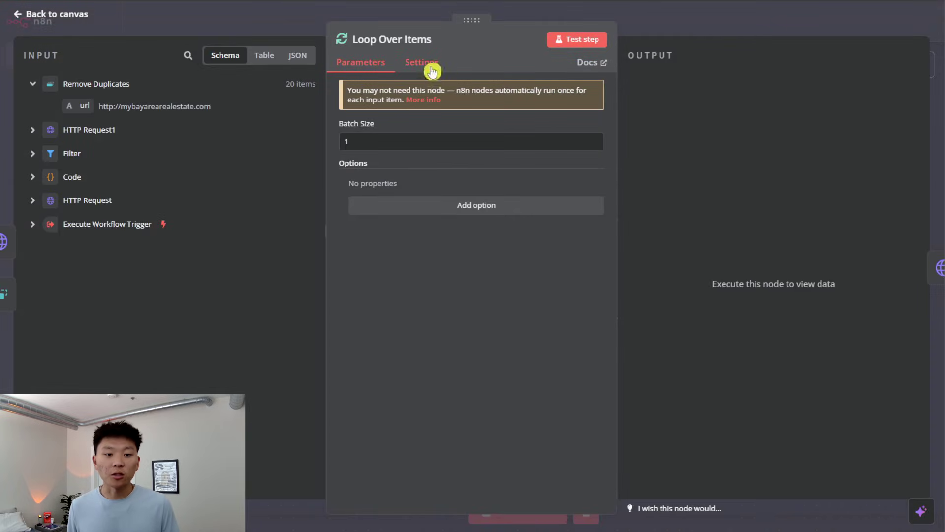
click(432, 73)
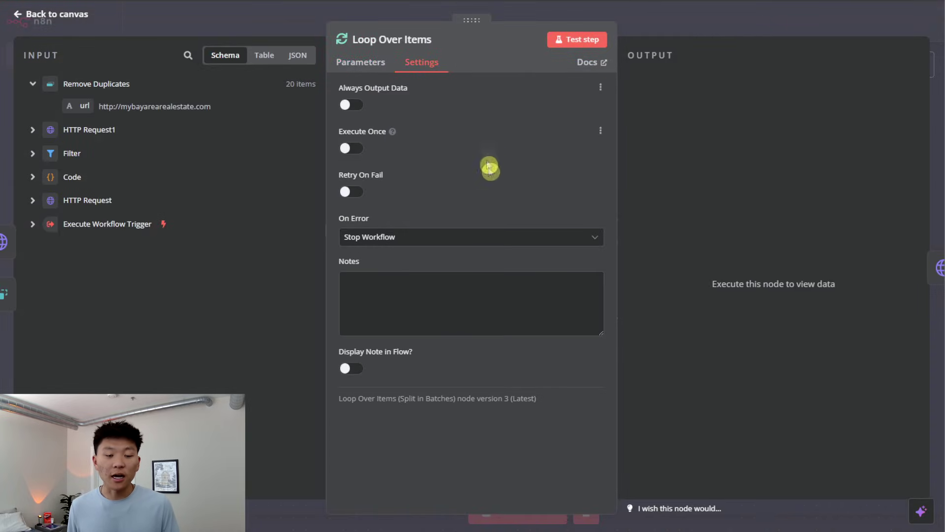
click(447, 244)
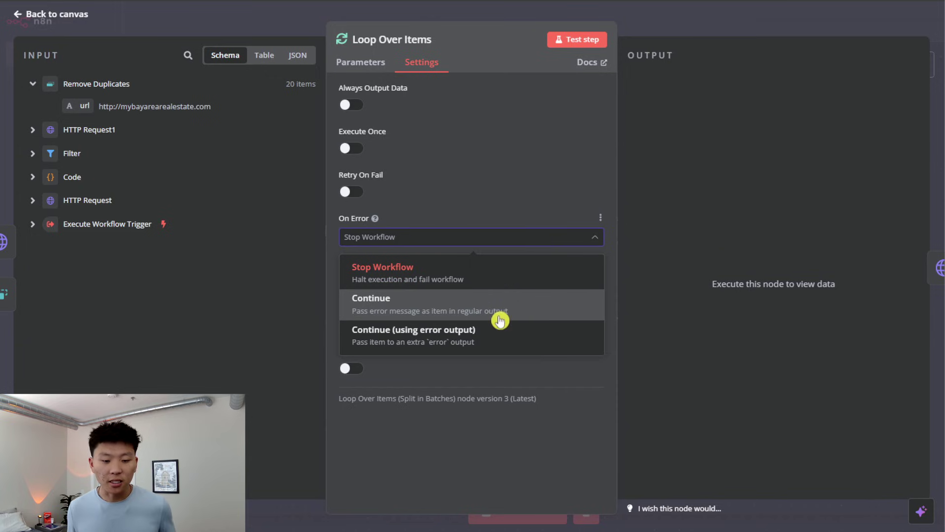
click(528, 339)
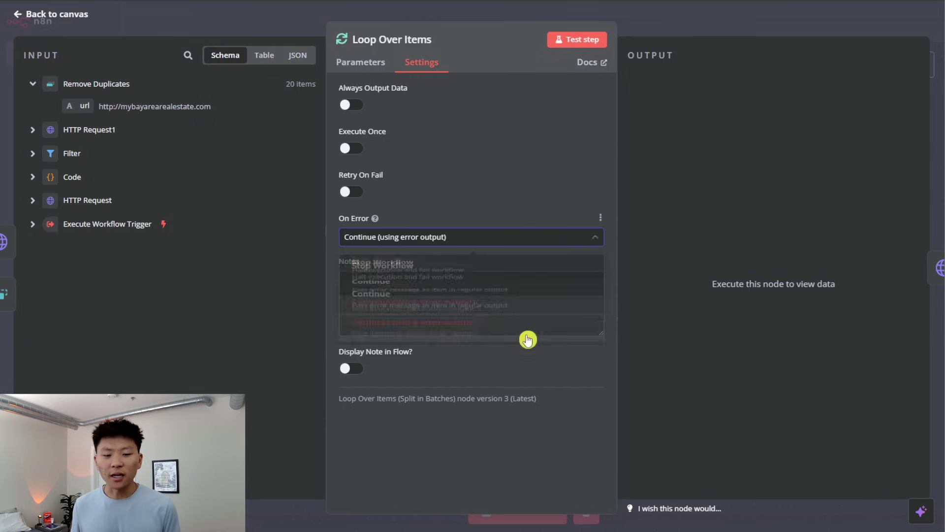
click(689, 29)
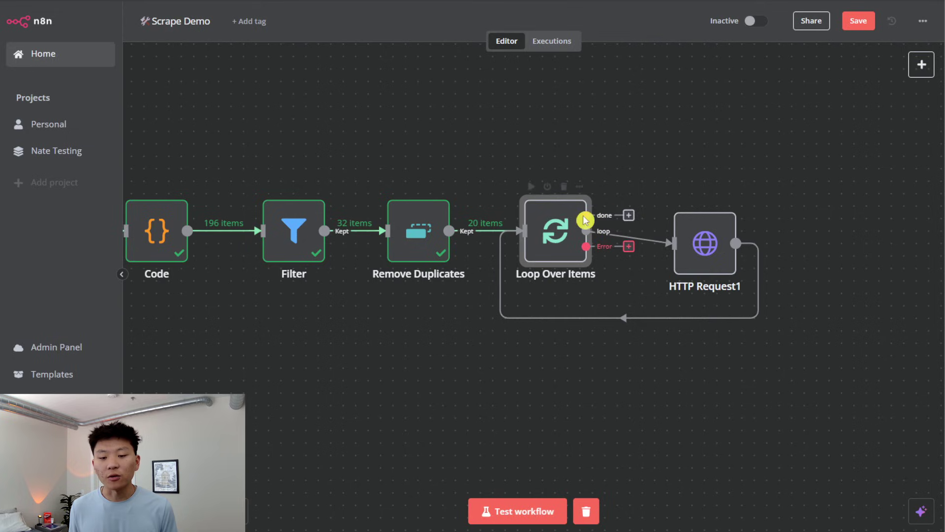
drag(631, 216, 773, 77)
click(616, 100)
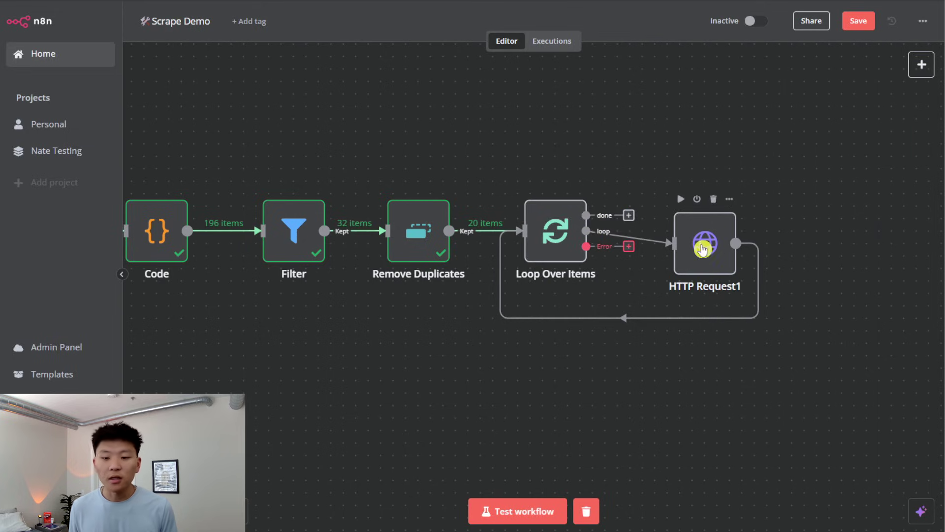
double_click(703, 250)
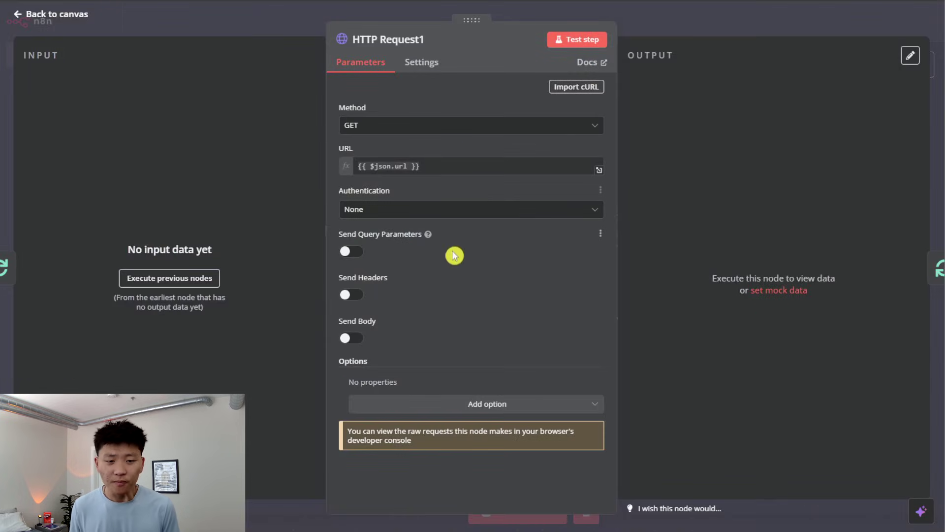
click(749, 32)
Step: Save the workflow, test it, and watch the loop between Loop Over Items and HTTP Request1 run
click(855, 22)
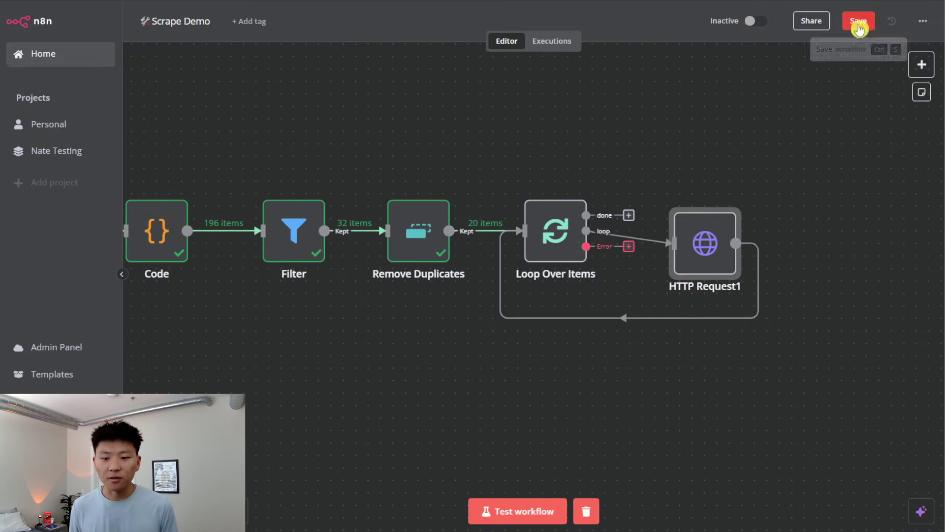
click(529, 512)
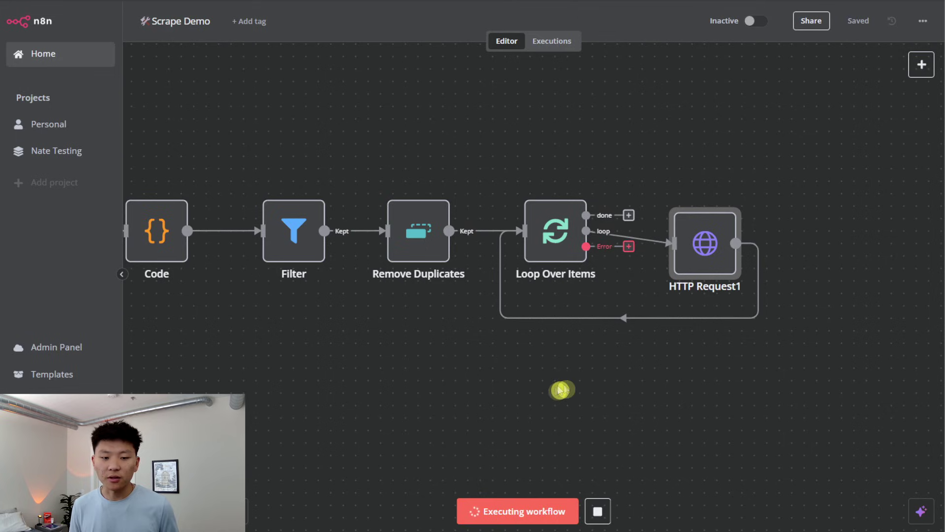
scroll(554, 386, down, 3)
scroll(601, 355, up, 5)
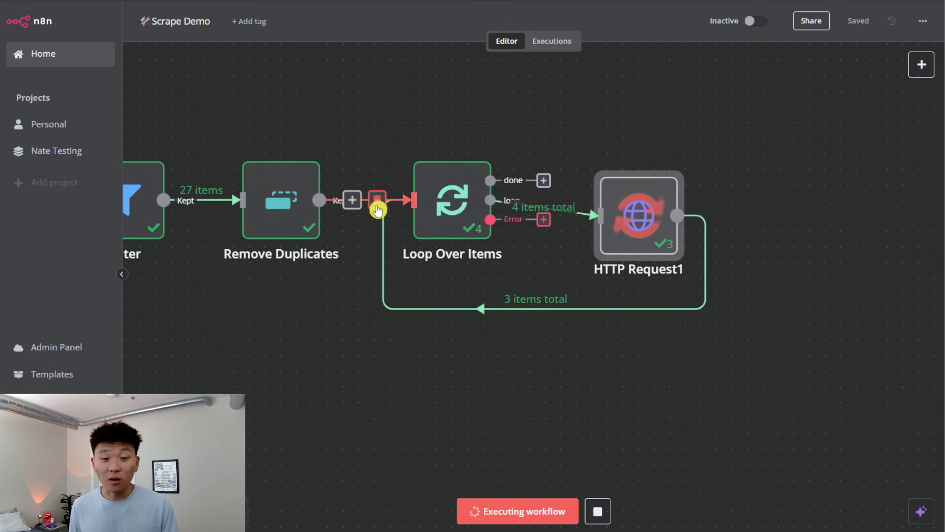
scroll(569, 371, down, 1)
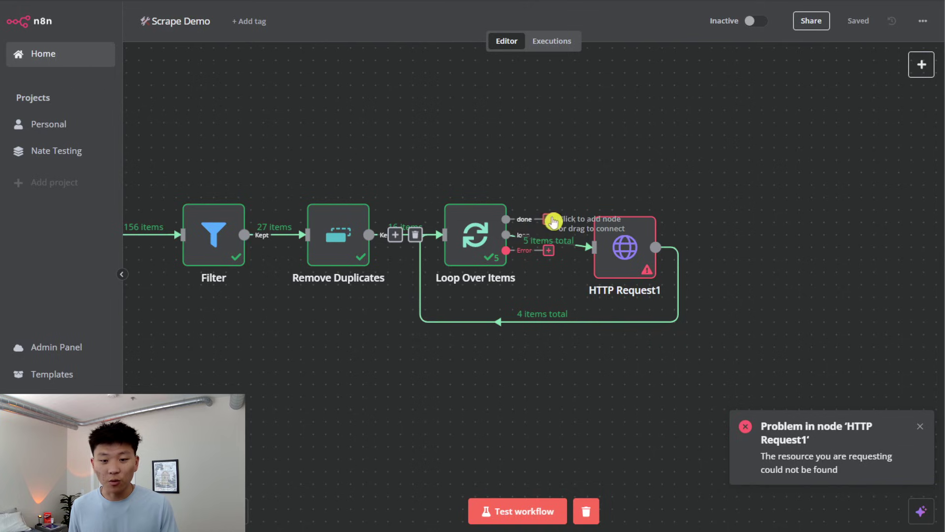
Step: Set On Error to Continue for the HTTP Request1 node and return to the canvas
double_click(633, 277)
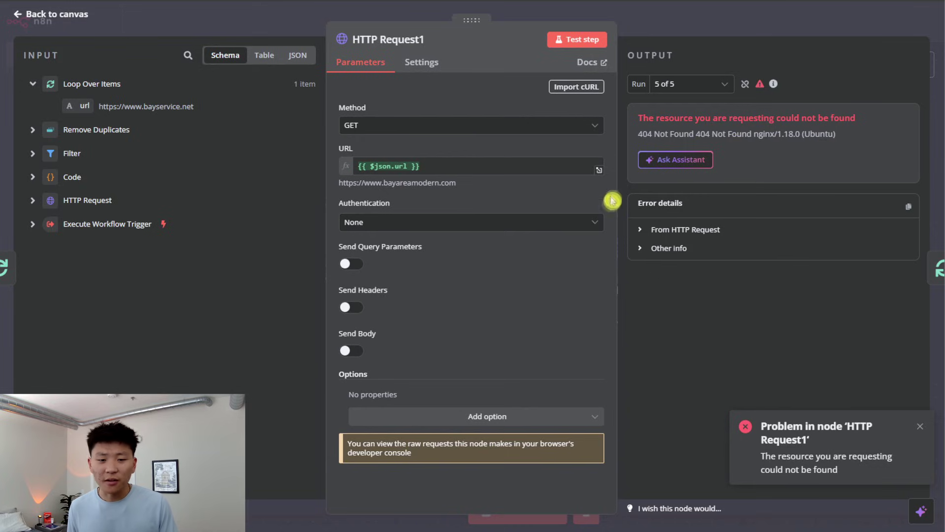
click(421, 63)
click(473, 276)
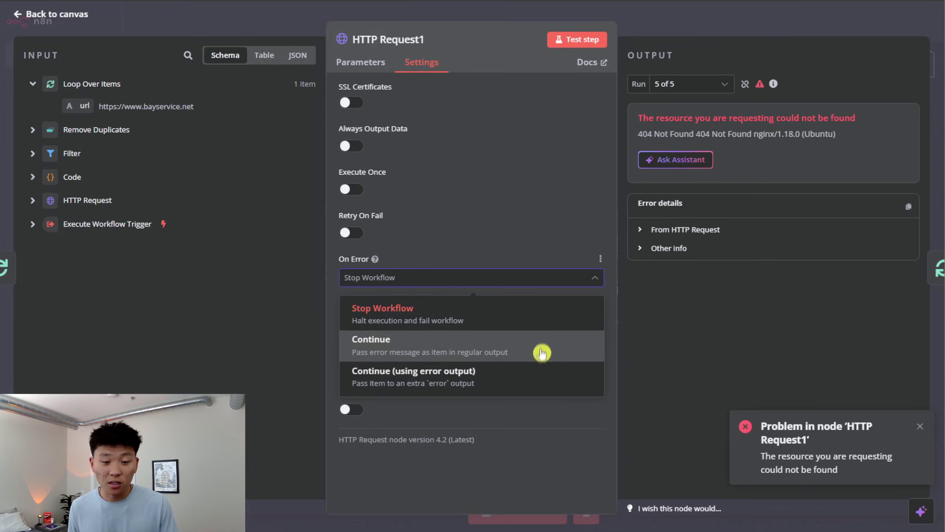
click(544, 346)
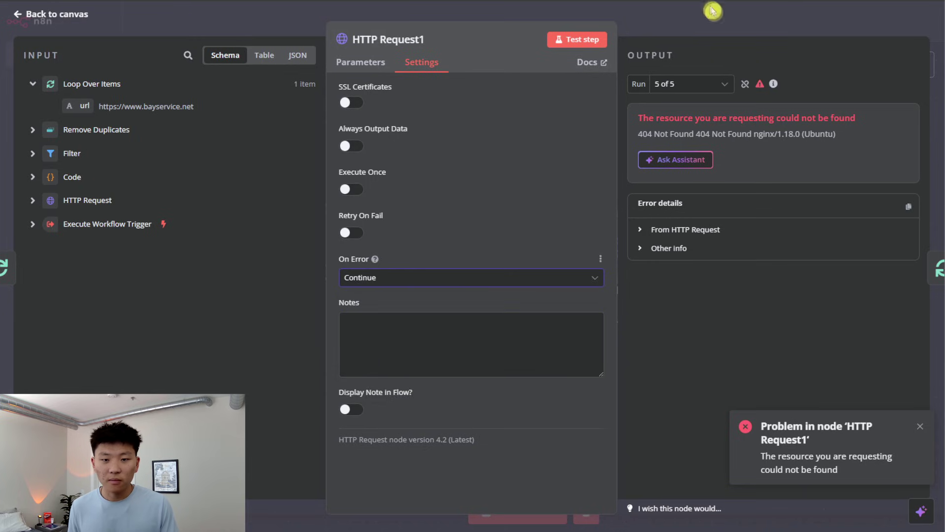
click(711, 10)
Step: Save the workflow and run the test again with the new HTTP Request1 error handling
click(859, 20)
click(525, 516)
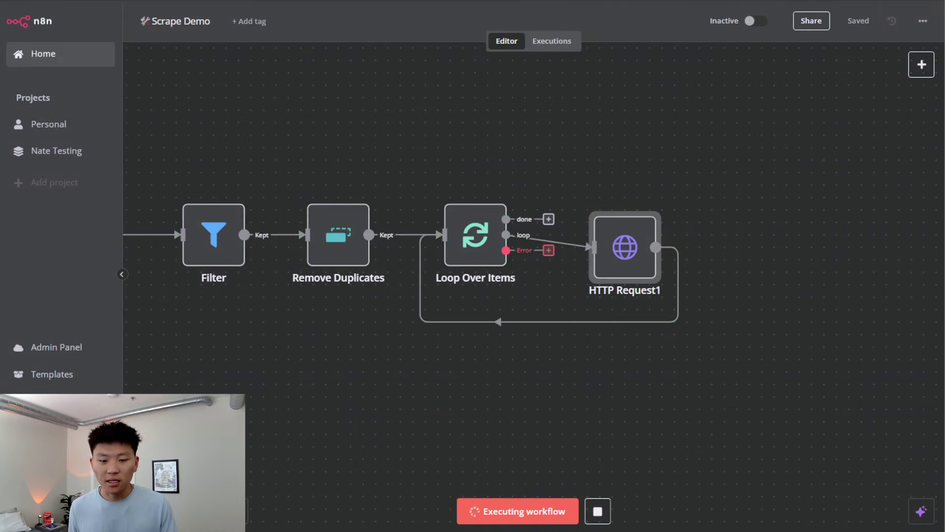
drag(514, 138, 463, 122)
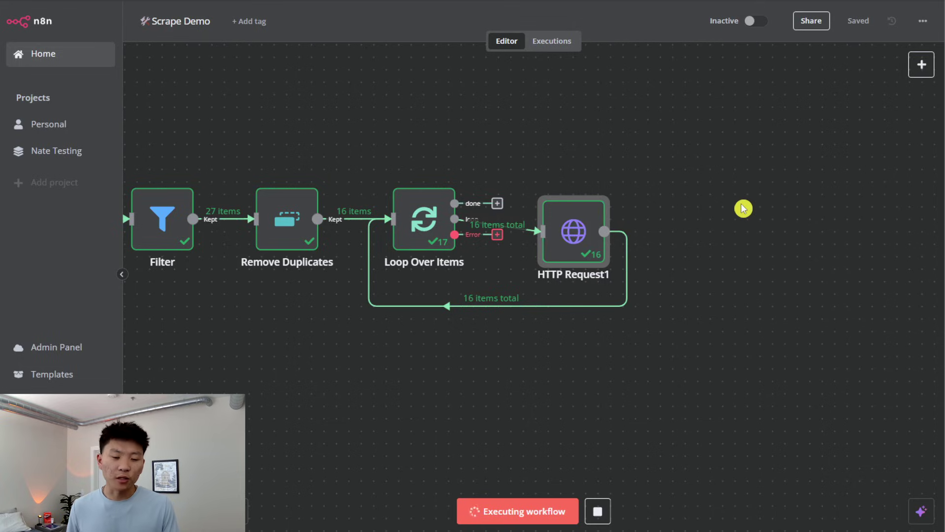
Step: Examine the Error Branch output of the final Loop Over Items run, and switch to its Done Branch
double_click(440, 217)
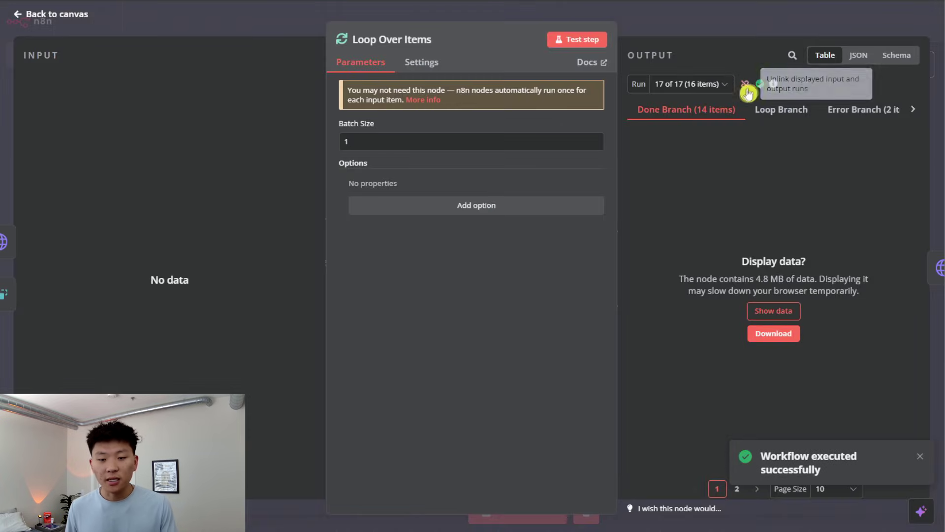
click(731, 86)
click(728, 84)
click(863, 109)
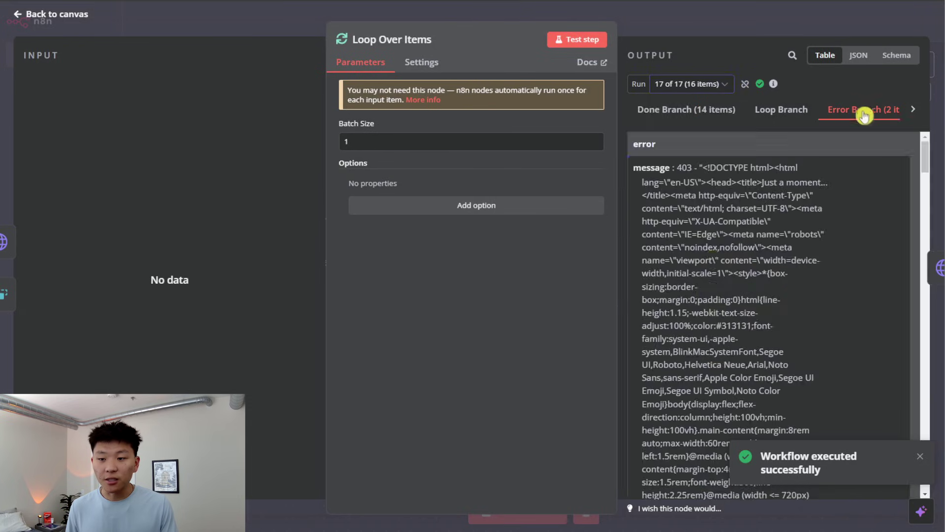
scroll(783, 305, down, 10)
scroll(783, 259, up, 10)
click(711, 108)
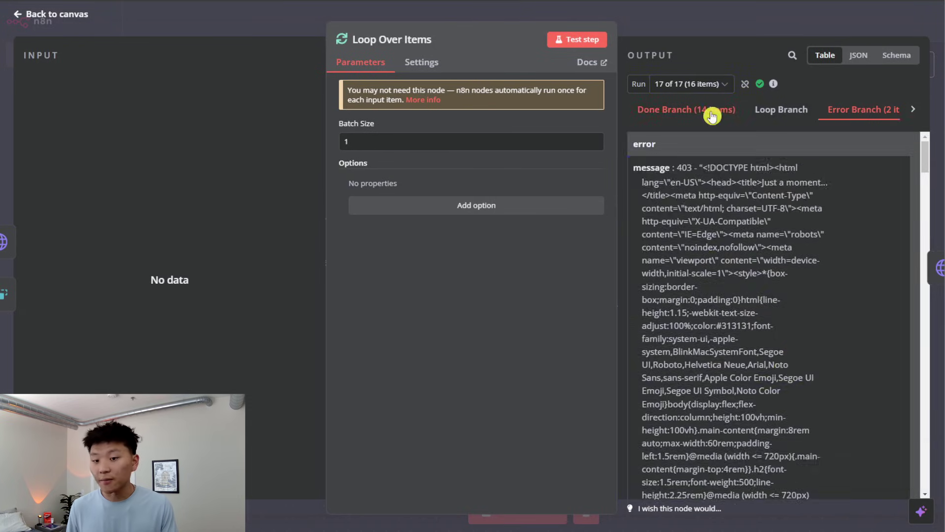
Step: Add a second Loop Over Items node to the done output of the first Loop Over Items node
click(732, 19)
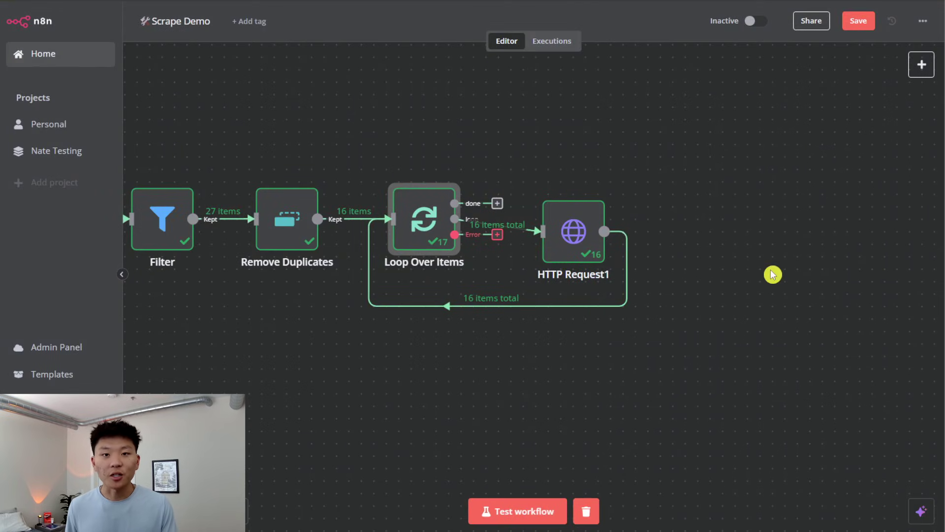
drag(741, 170, 252, 306)
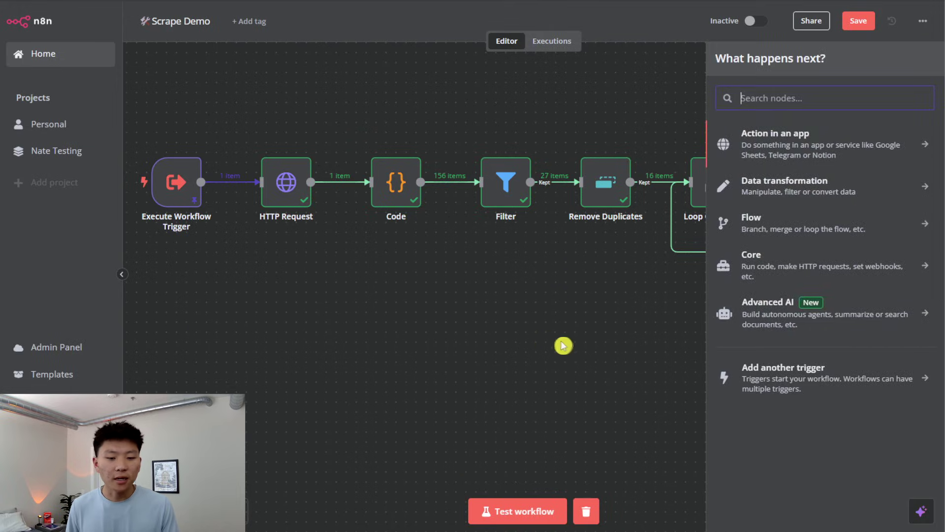
text(loop)
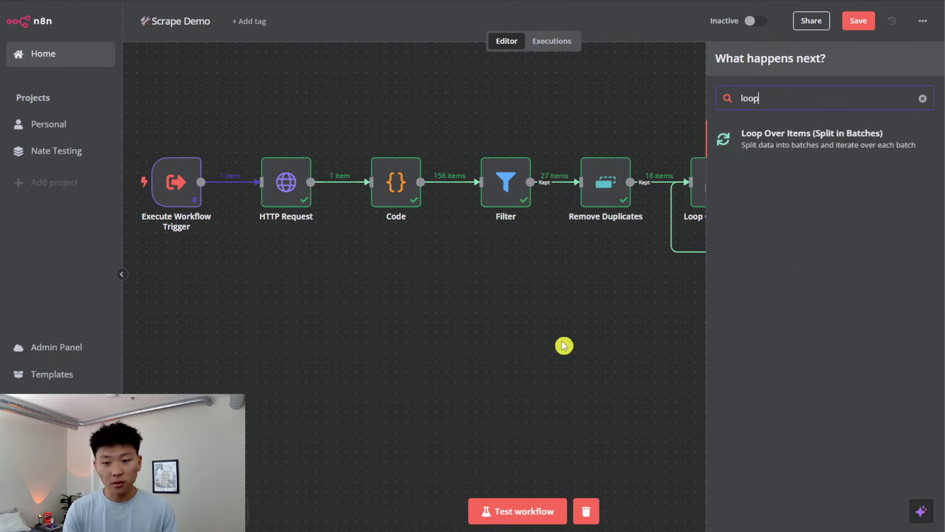
key(Return)
Step: Set On Error to Continue (using error output) for Loop Over Items1 and return to the canvas
click(432, 66)
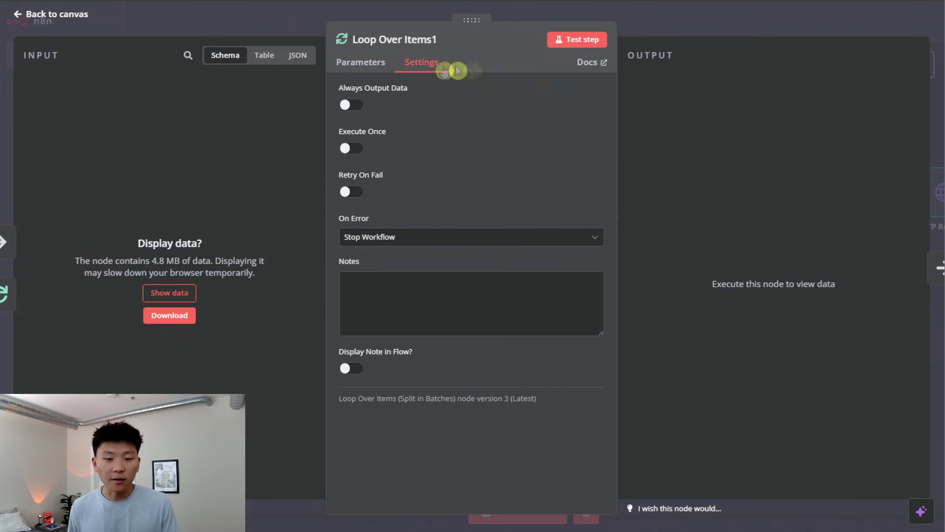
click(419, 241)
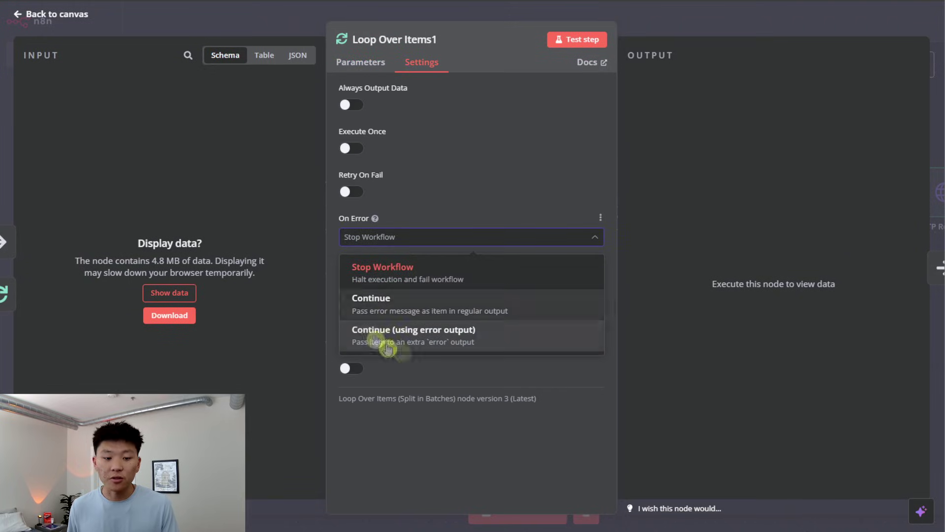
click(516, 341)
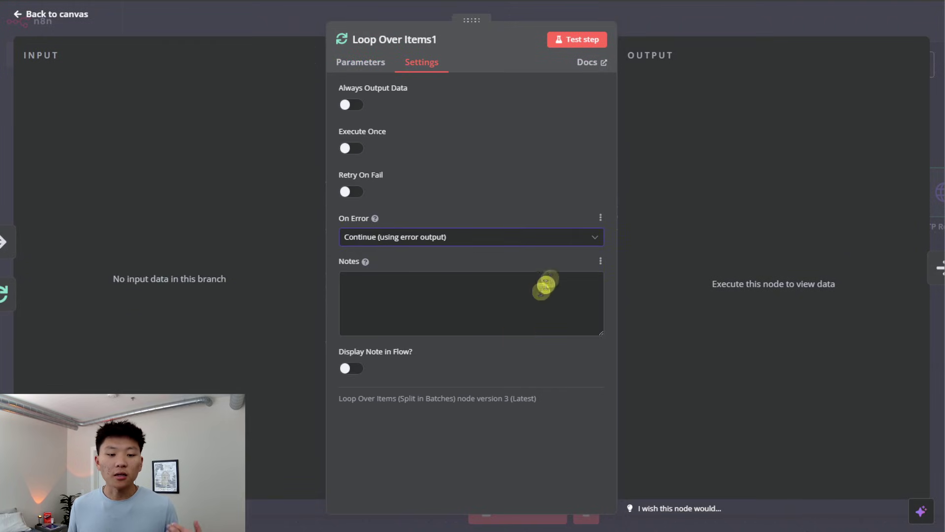
click(651, 29)
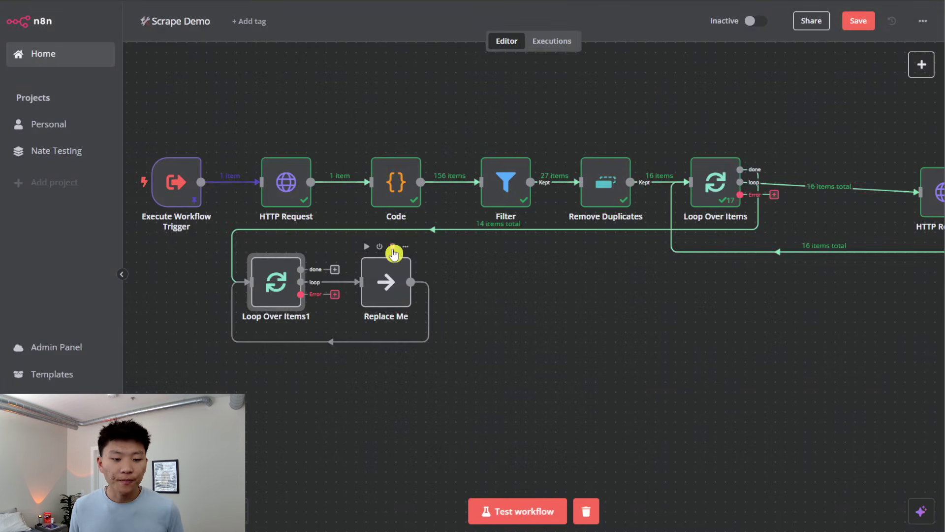
Step: Replace the Replace Me placeholder with a Code node whose JavaScript matches $json.data against an email regex, excluding png, jpg, gif and jpeg, and returns emails
click(392, 248)
click(271, 341)
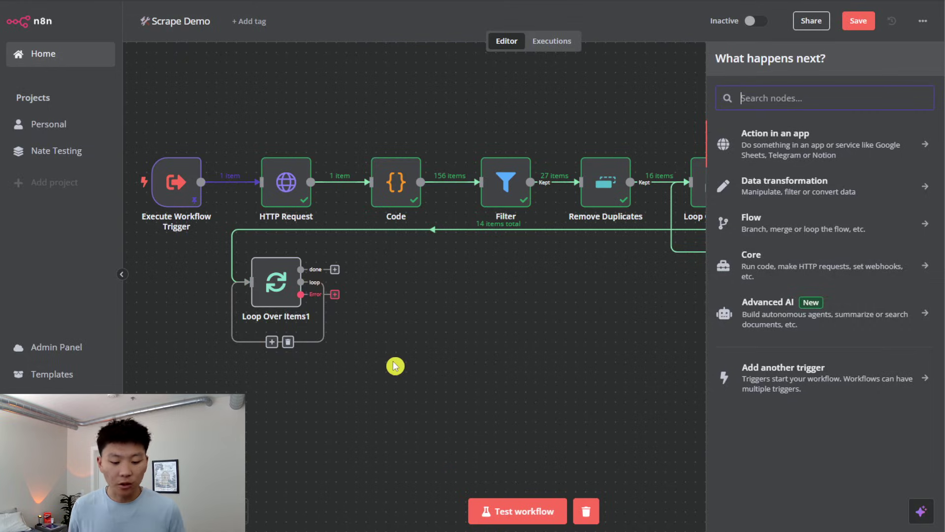
text(code)
key(Return)
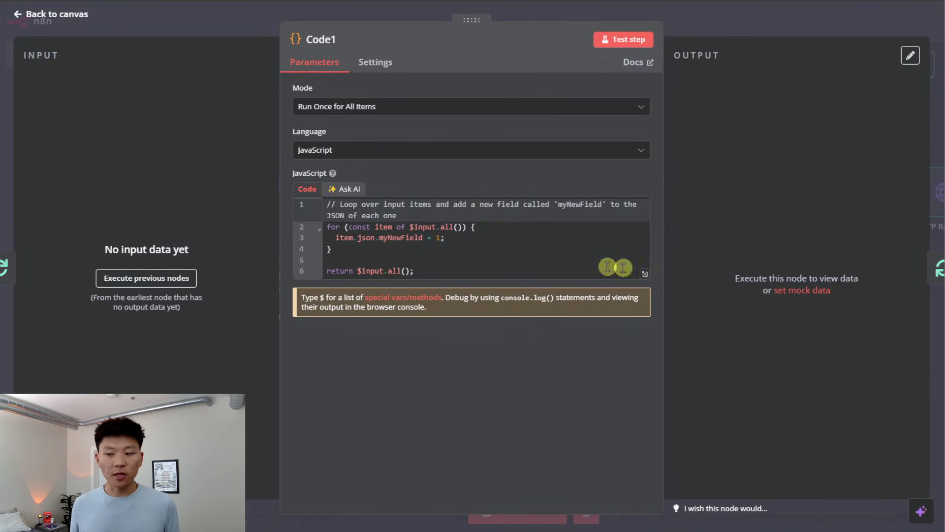
key(ctrl+a)
text(const data = $json.data  const emailRegex = /[a-zA-Z0-9._%+-]+@[a-zA-Z0-9.-]+\.(?!png|jpg|gif|jpeg)[a-zA-Z]{2,}/g  emails = data.match(emailRegex)  console.log(emails)  return {json: {emails: emails}})
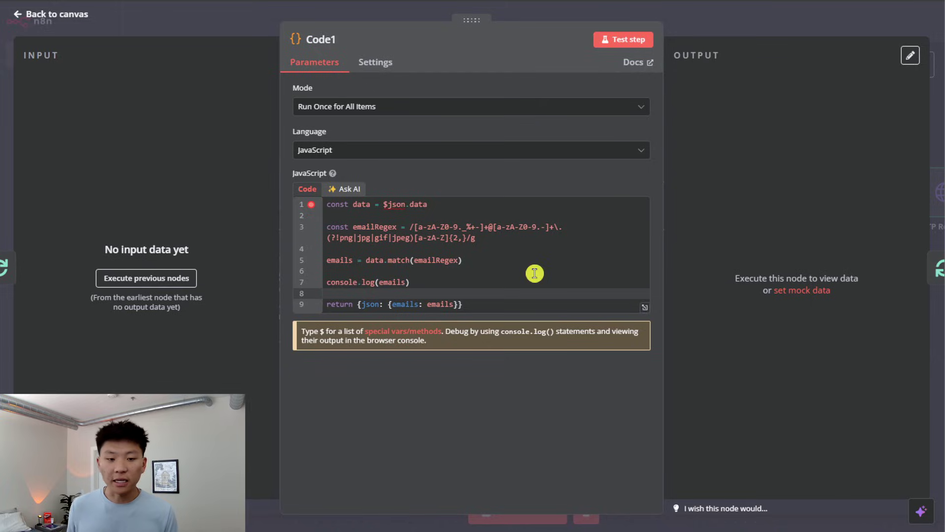
Step: Set On Error to Continue for the Code1 node, return to the canvas and save the workflow
click(389, 65)
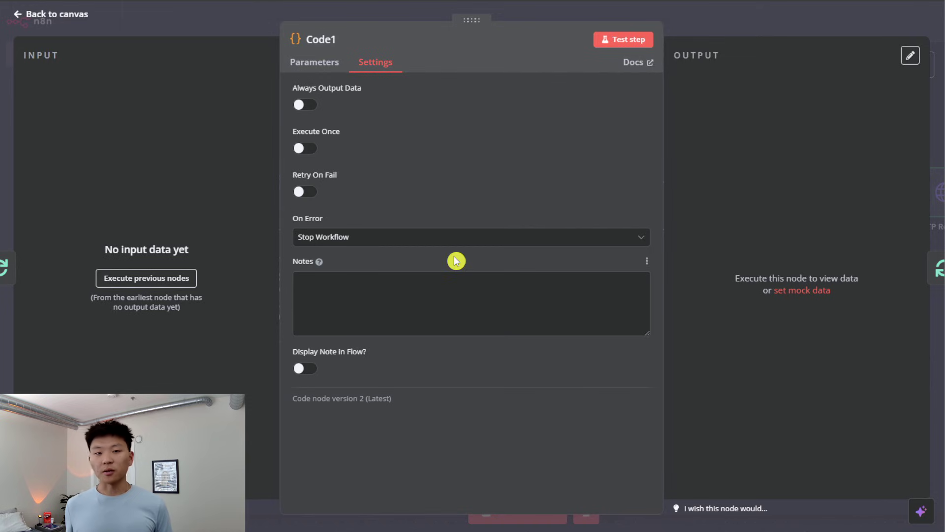
click(394, 237)
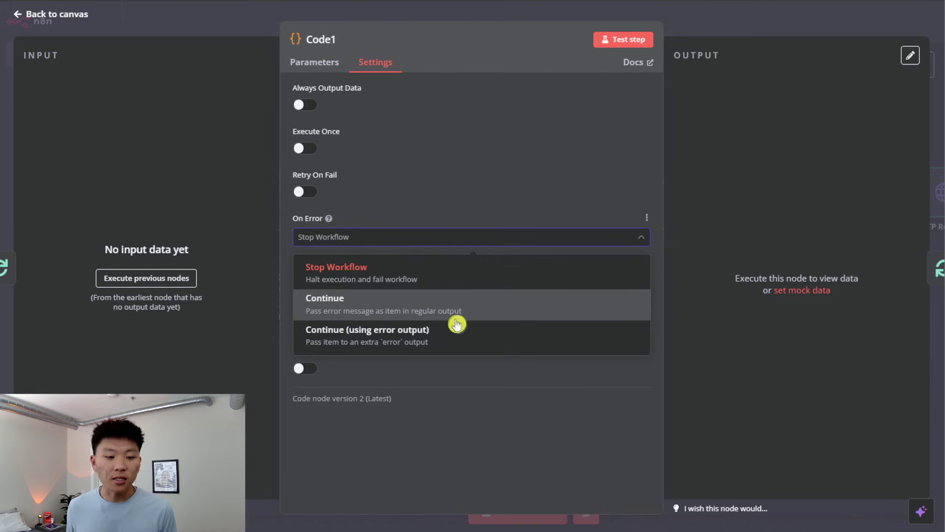
click(492, 317)
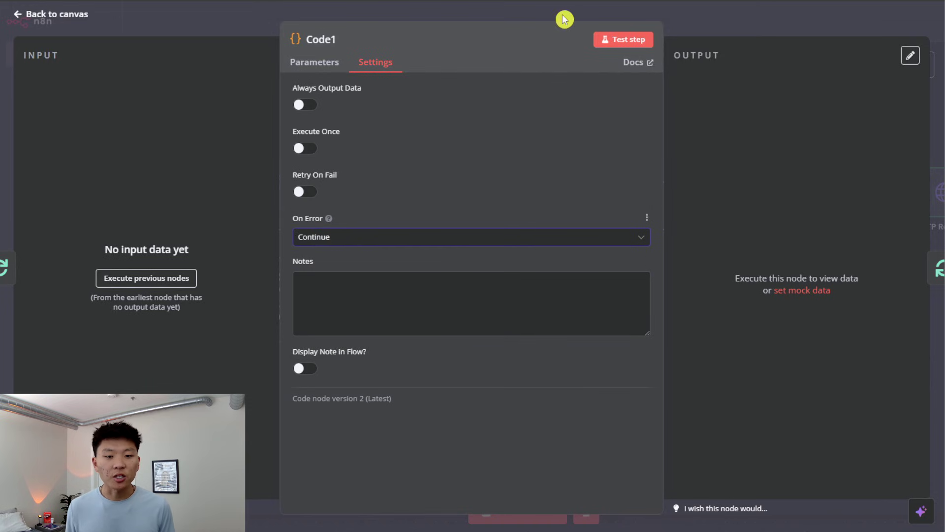
click(564, 20)
click(856, 34)
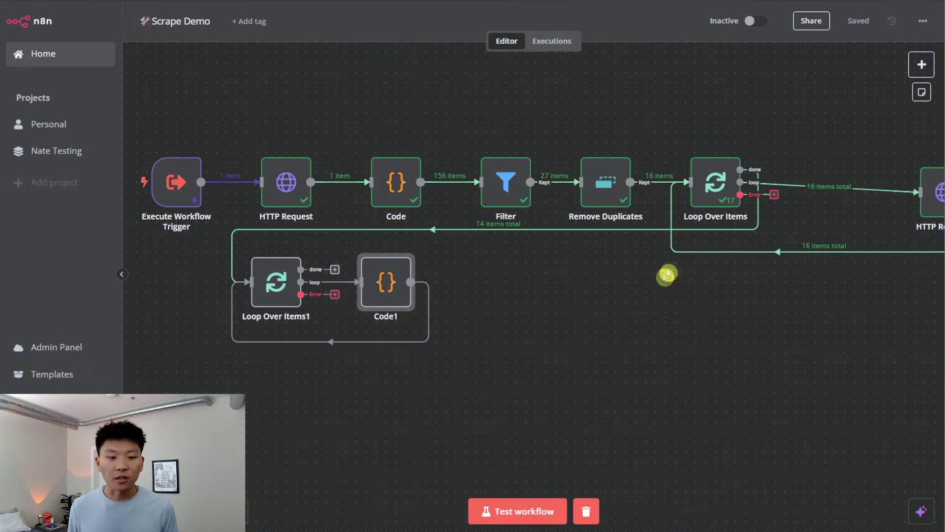
Step: Check the Loop Over Items1 parameters, test the workflow and watch both loops run
double_click(284, 282)
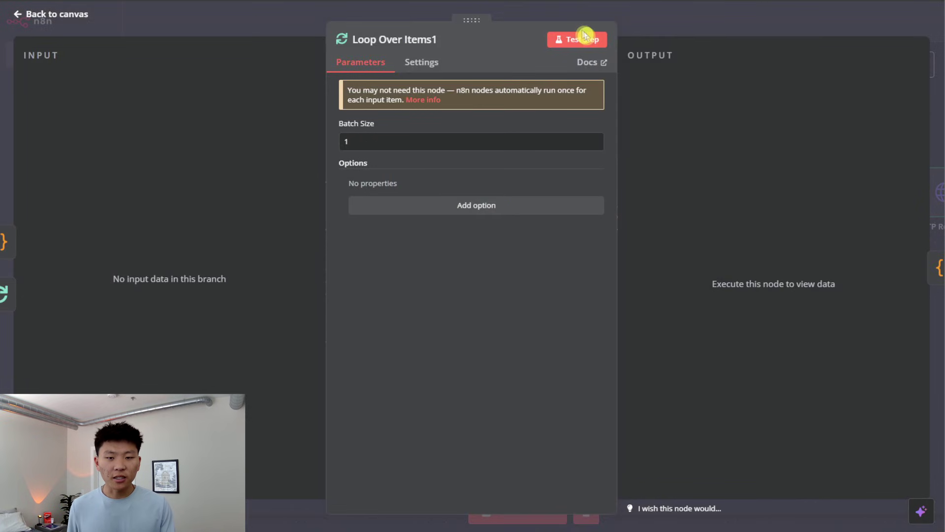
click(696, 31)
drag(726, 335, 702, 341)
scroll(702, 341, down, 1)
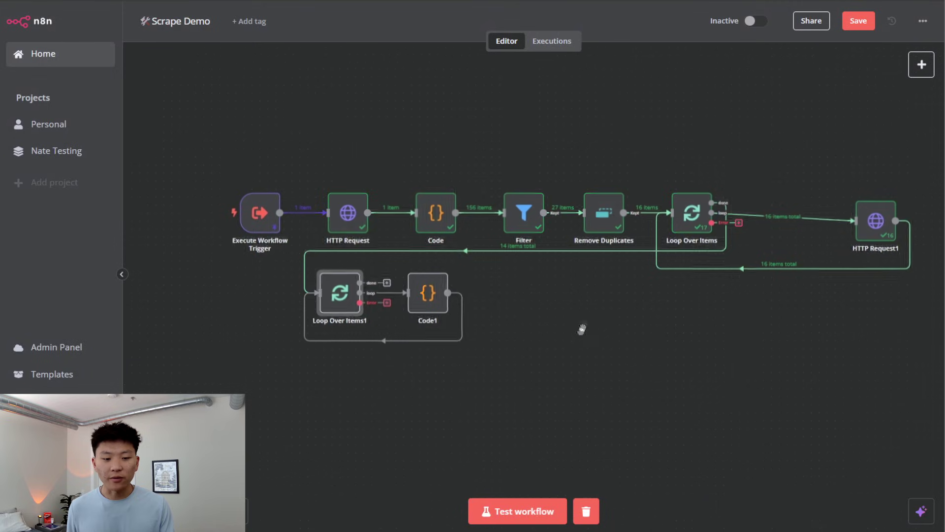
drag(579, 334, 596, 302)
scroll(548, 287, up, 1)
drag(534, 294, 544, 298)
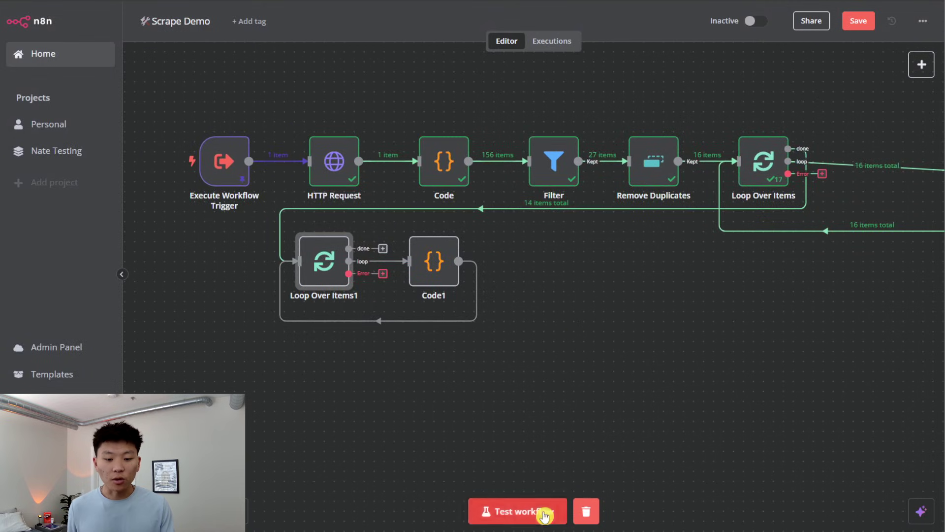
click(544, 511)
scroll(637, 285, down, 1)
drag(637, 285, 581, 305)
drag(865, 211, 777, 213)
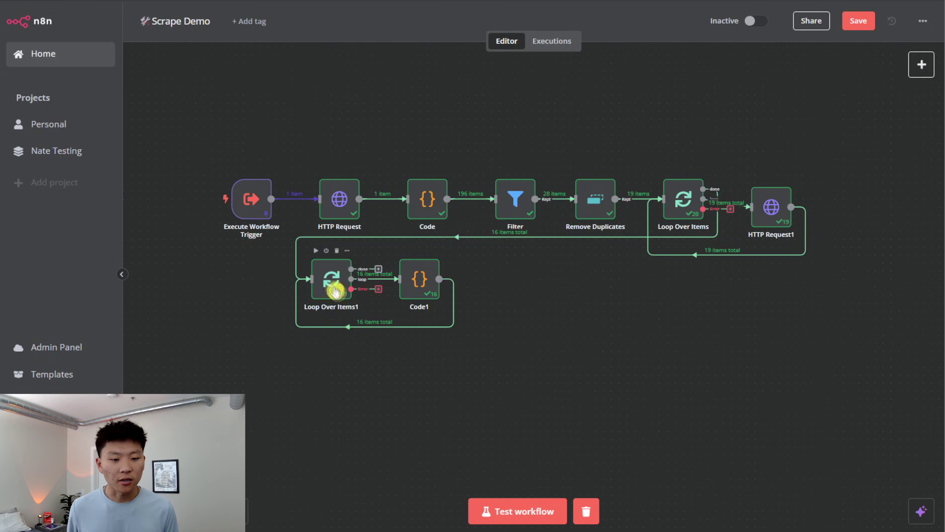
Step: Open the Code1 node and compare the emails extracted in its first and second runs
double_click(433, 280)
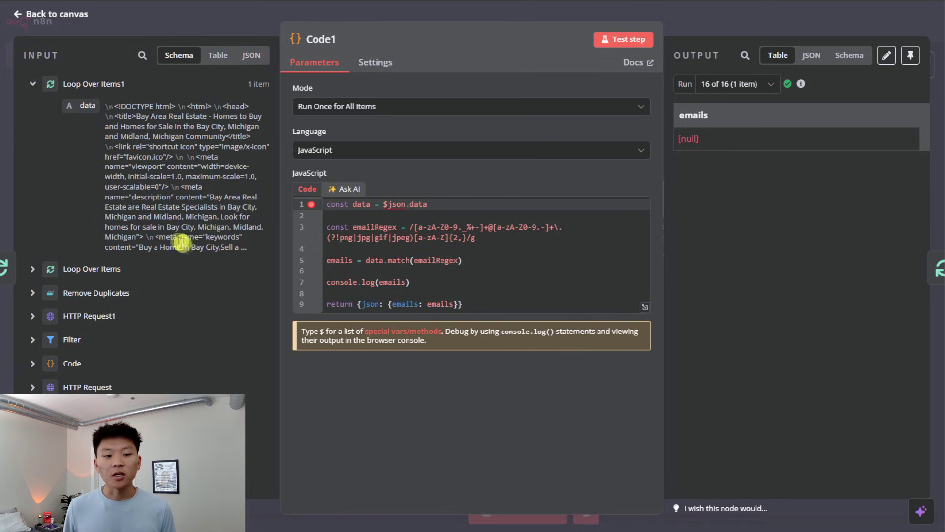
click(775, 89)
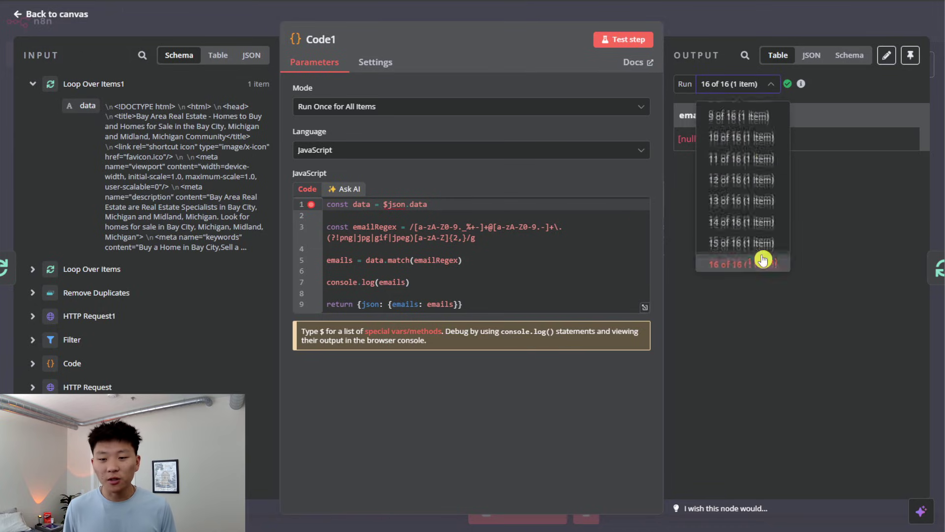
scroll(699, 147, up, 3)
click(686, 117)
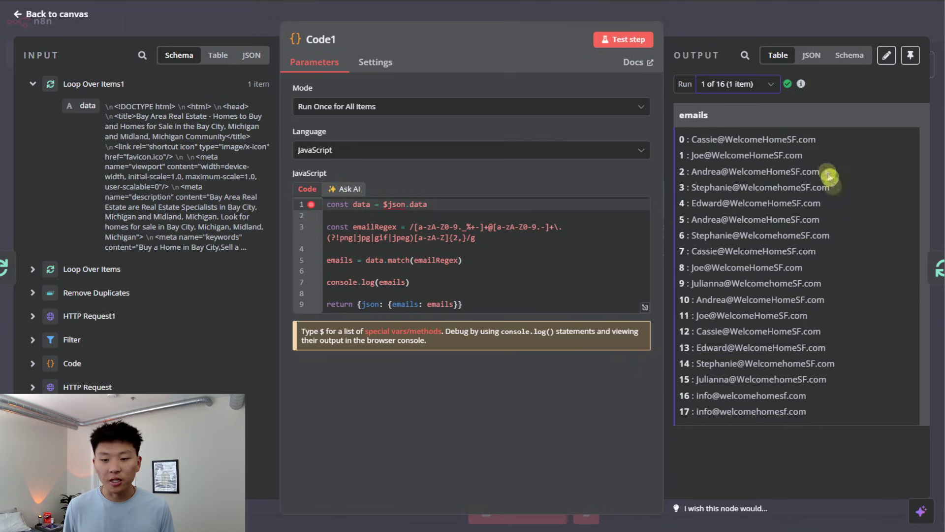
click(769, 87)
click(748, 133)
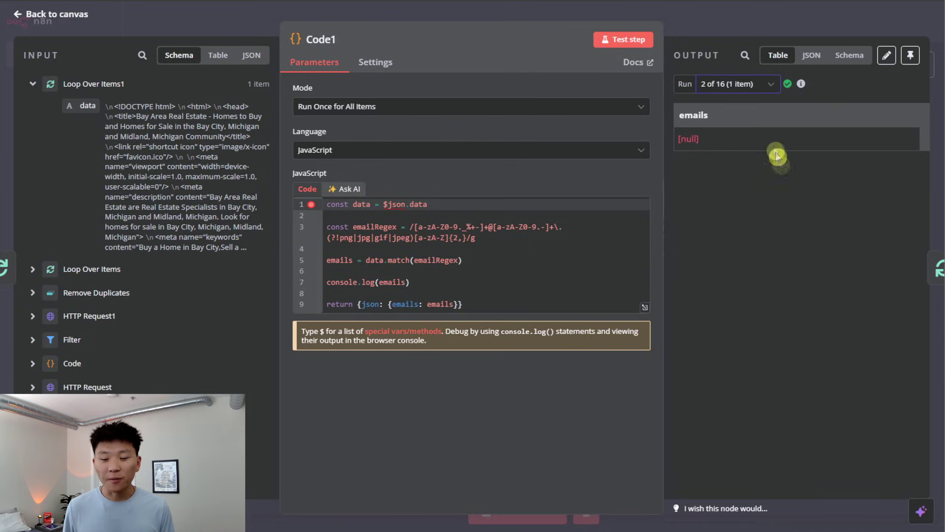
Step: Go through further Code1 runs up to run 14 of 16, read its extracted email list and return to the canvas
click(772, 84)
click(751, 157)
click(768, 88)
click(761, 182)
click(768, 91)
click(758, 230)
click(774, 93)
click(767, 241)
click(779, 91)
scroll(743, 228, down, 3)
click(782, 154)
click(773, 86)
click(753, 218)
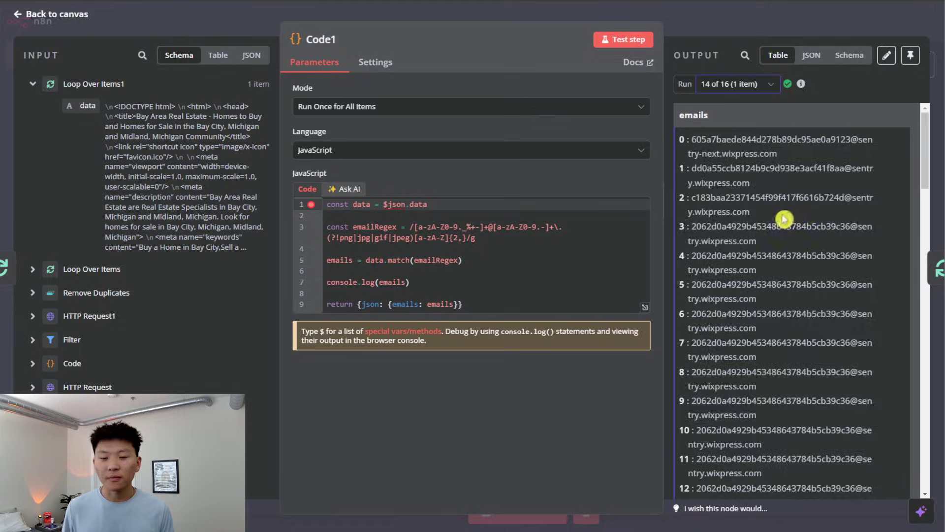
scroll(802, 344, down, 10)
scroll(811, 306, up, 7)
click(740, 22)
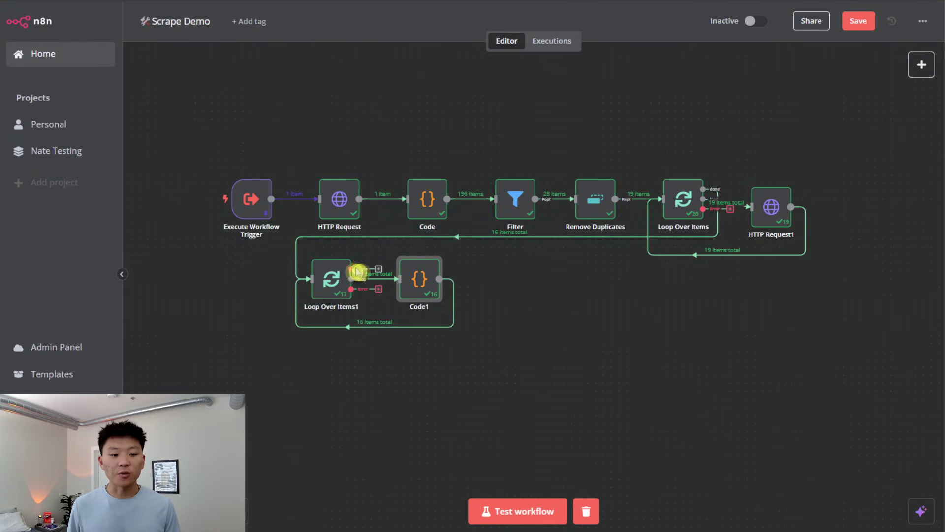
Step: Examine the emails in the Done Branch output of Loop Over Items1 and return to the canvas
double_click(333, 276)
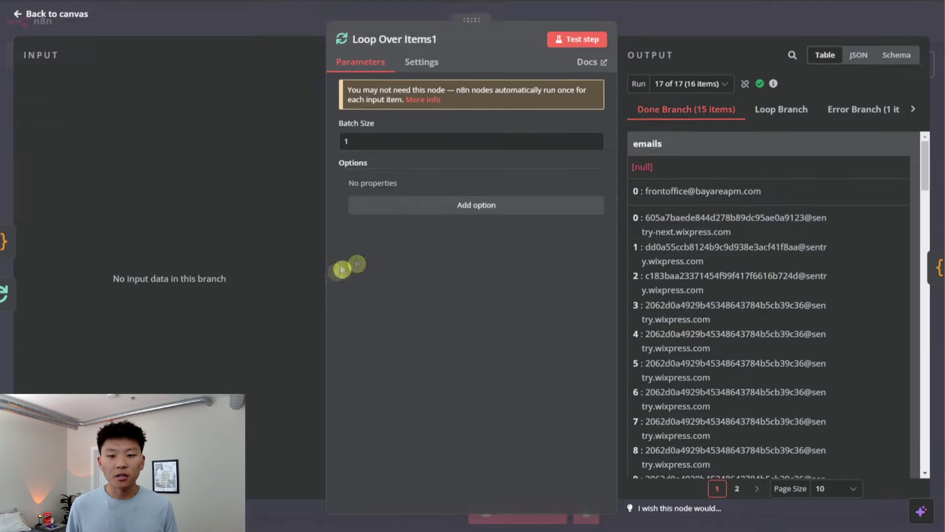
scroll(786, 352, down, 5)
scroll(795, 344, down, 15)
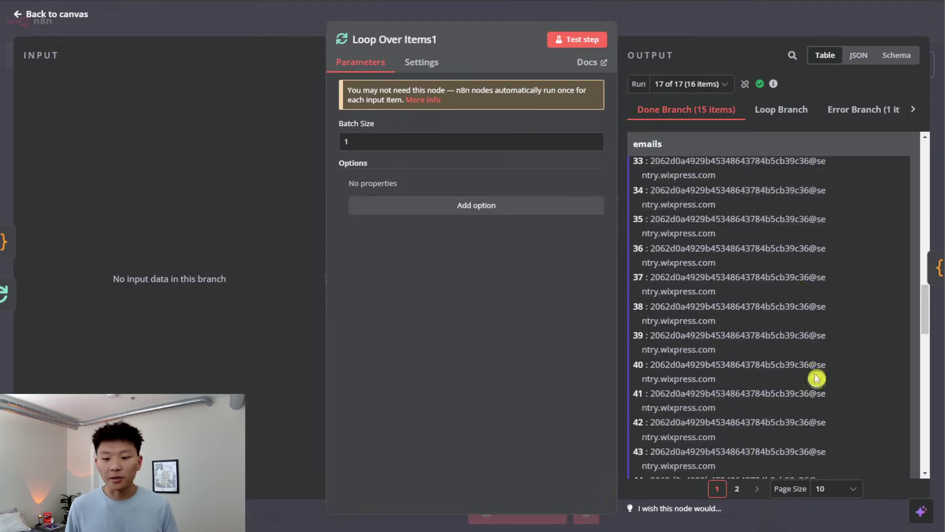
click(741, 24)
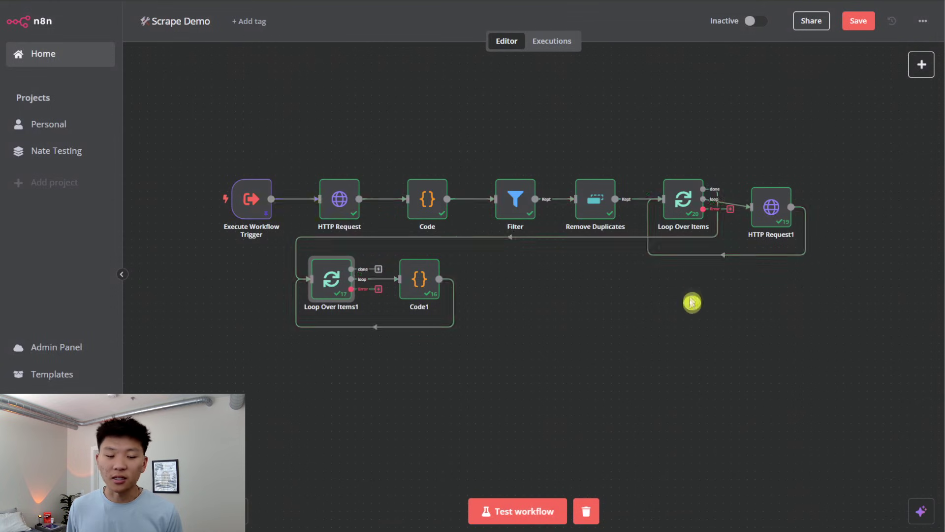
Step: Move Code1 below the loop and add an Aggregate node to the done output of Loop Over Items1
key(Tab)
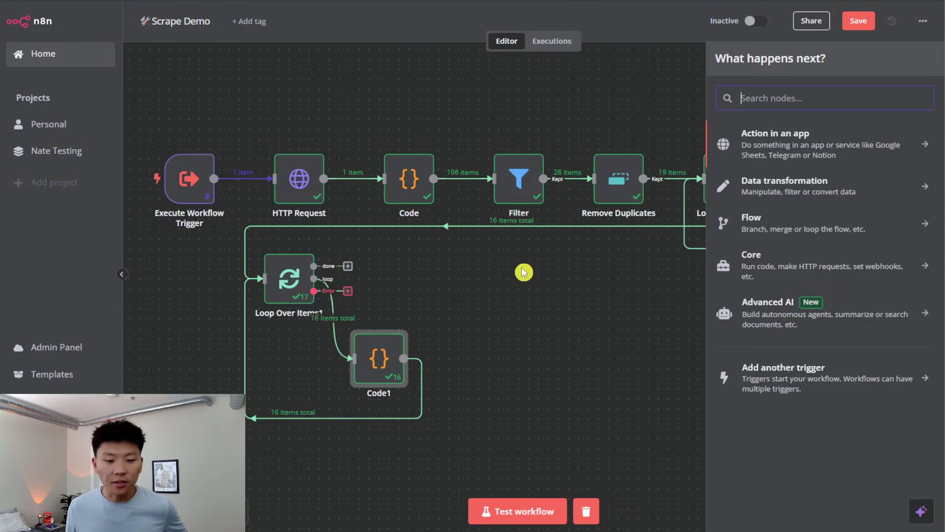
text(aggre)
key(Return)
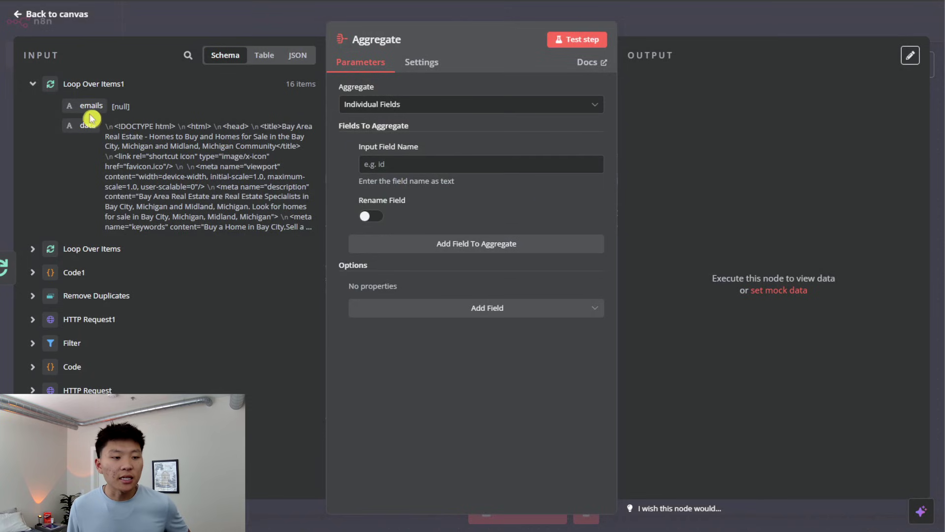
Step: Set the Aggregate node to aggregate the emails field with Merge Lists enabled, test the step and return to the canvas
drag(83, 107, 405, 166)
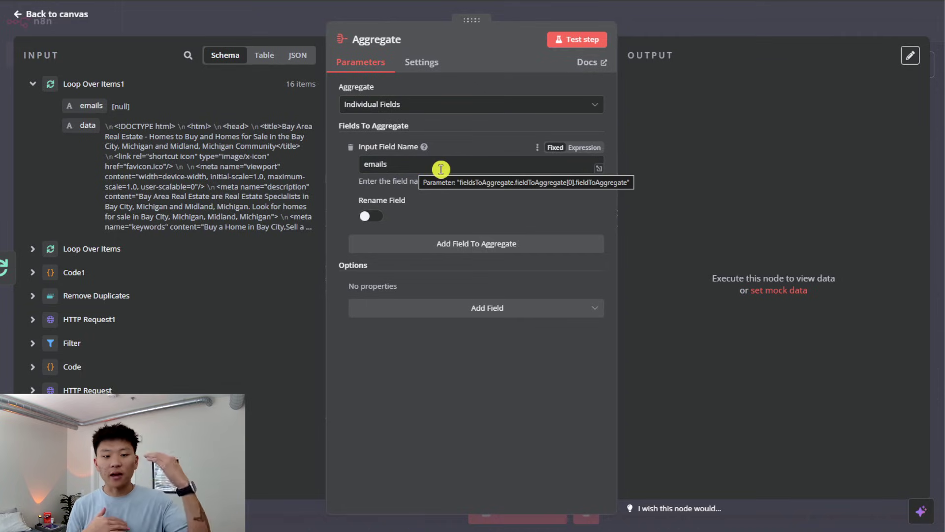
click(487, 308)
click(427, 359)
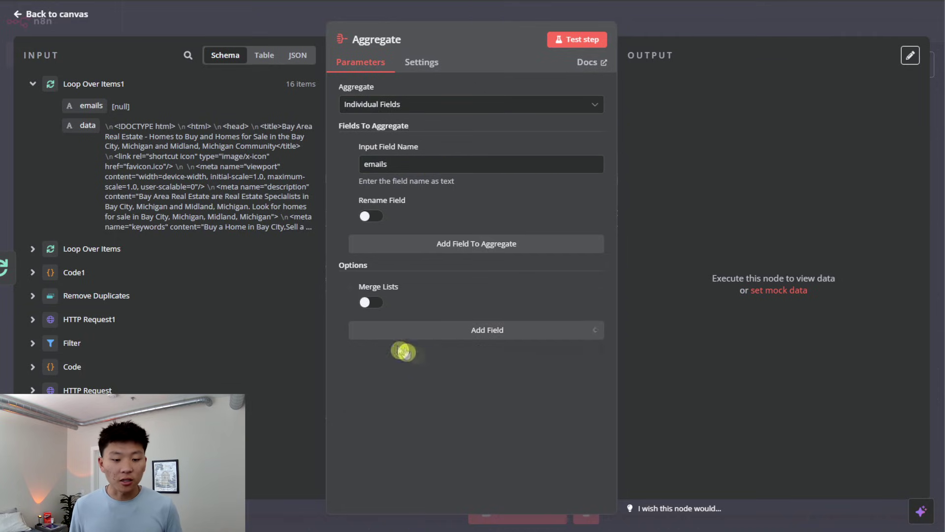
click(373, 302)
click(577, 39)
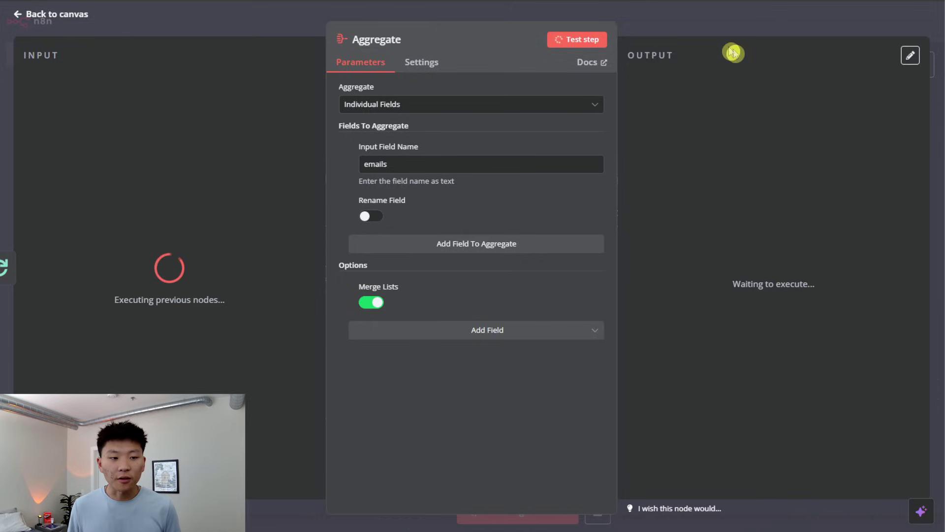
click(704, 22)
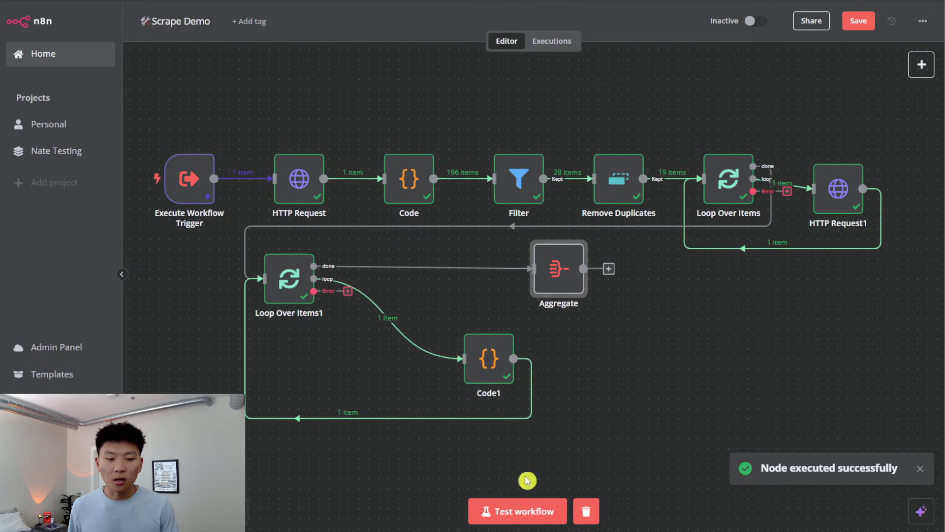
Step: Test the whole workflow and move Code1 and Aggregate closer to Loop Over Items1
click(531, 509)
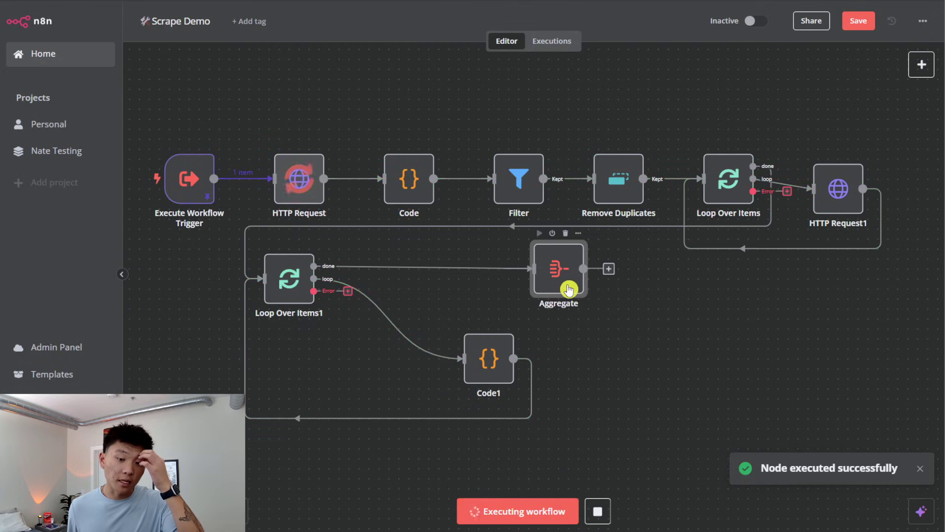
drag(493, 368, 362, 397)
drag(560, 275, 438, 276)
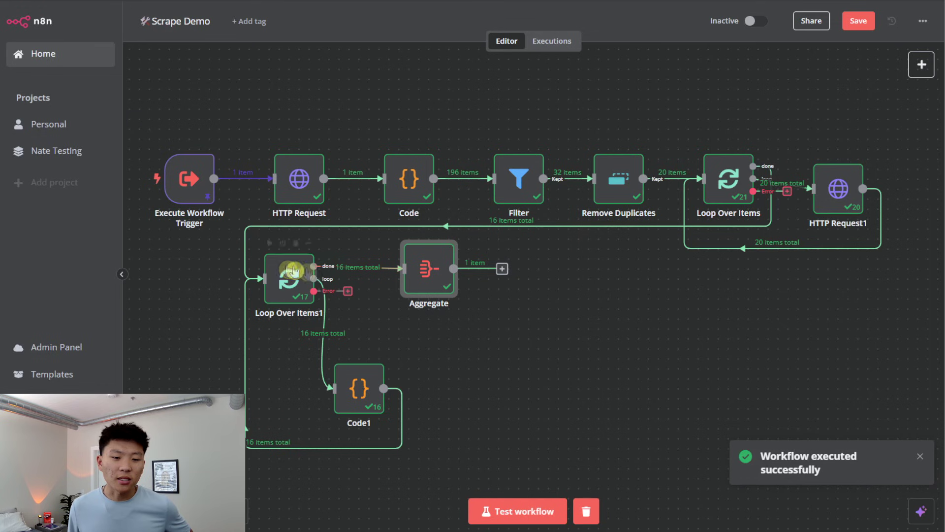
Step: Compare the Aggregate node's incoming emails from Loop Over Items1 with its merged output list and return to the canvas
double_click(437, 268)
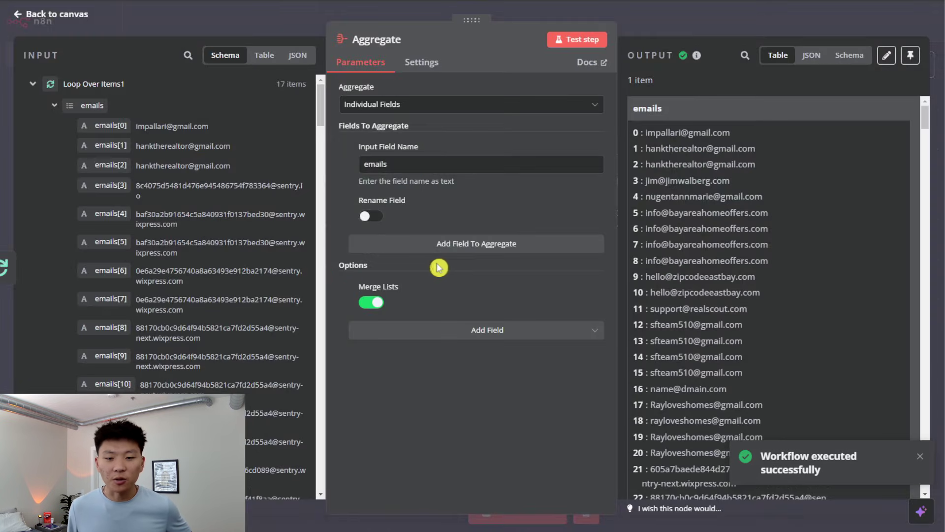
scroll(158, 217, down, 14)
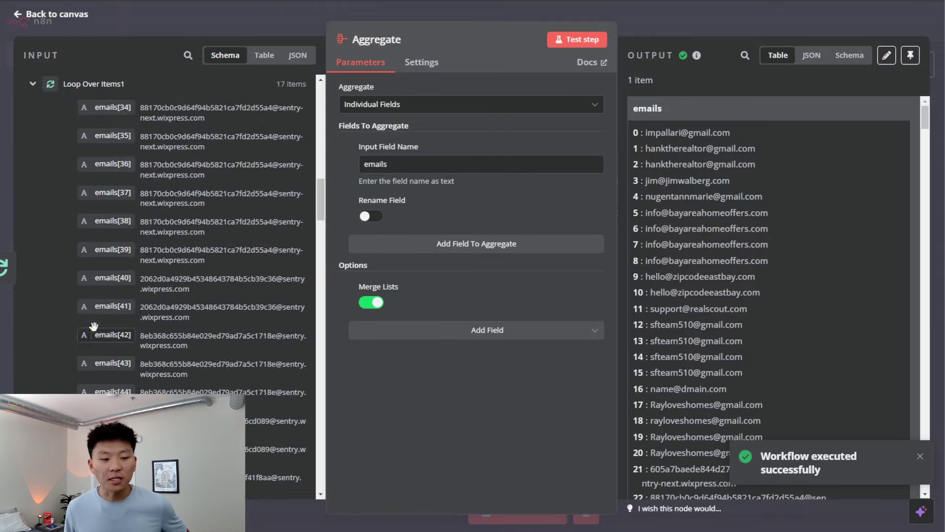
scroll(94, 329, up, 15)
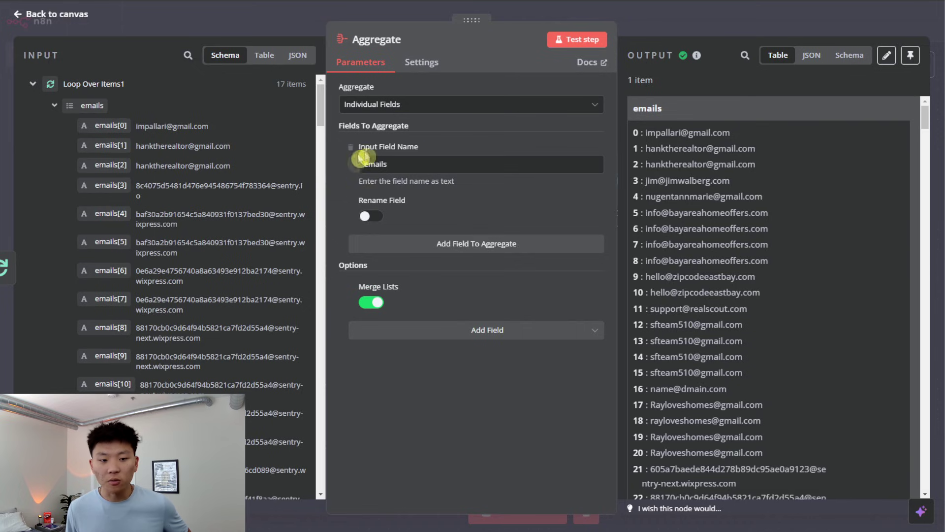
scroll(724, 341, down, 10)
scroll(724, 409, up, 10)
click(692, 19)
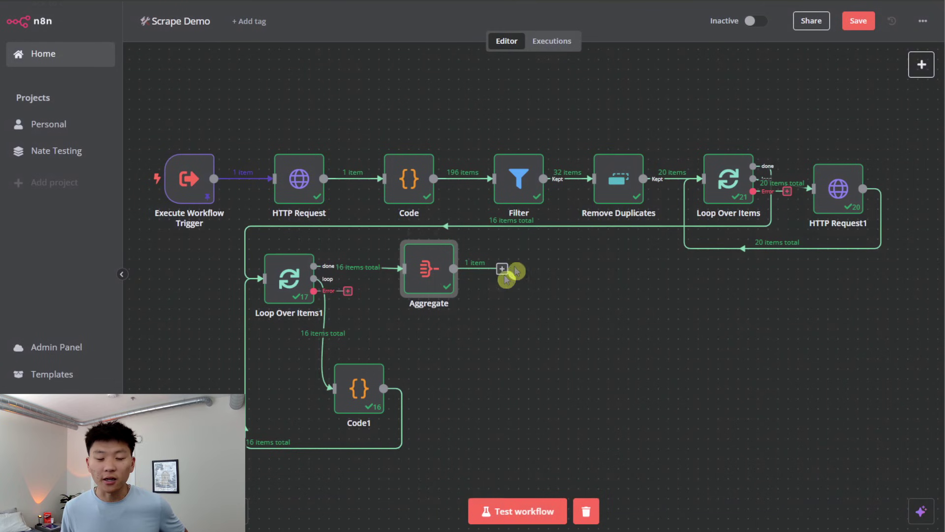
double_click(442, 273)
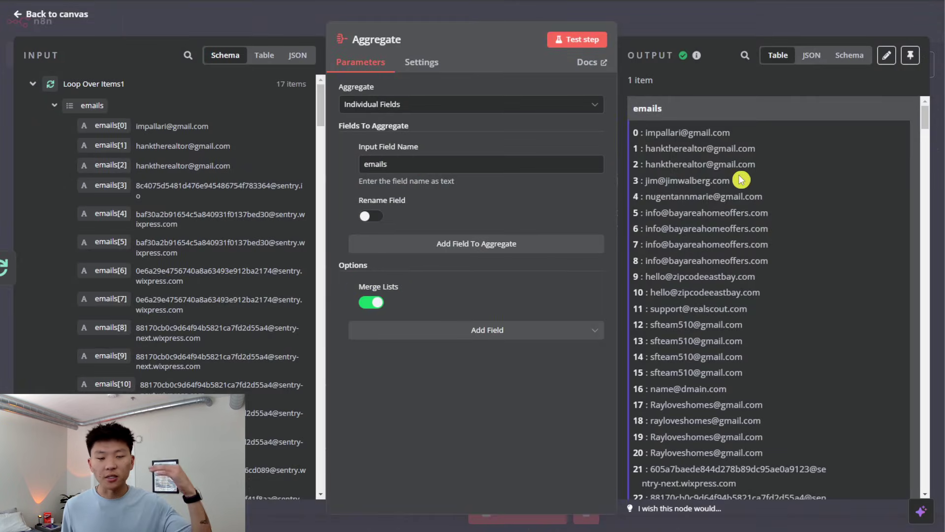
click(691, 30)
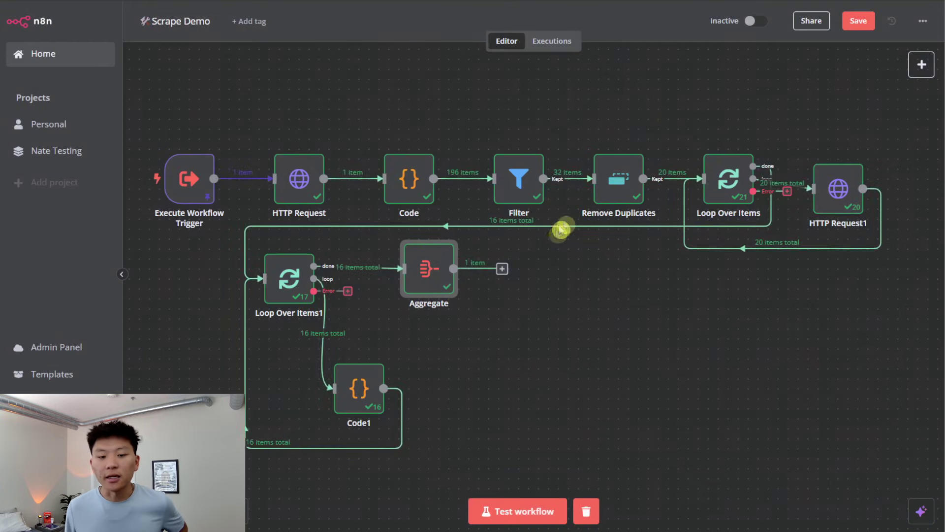
Step: Pin the output data of the Aggregate node and return to the canvas
double_click(428, 274)
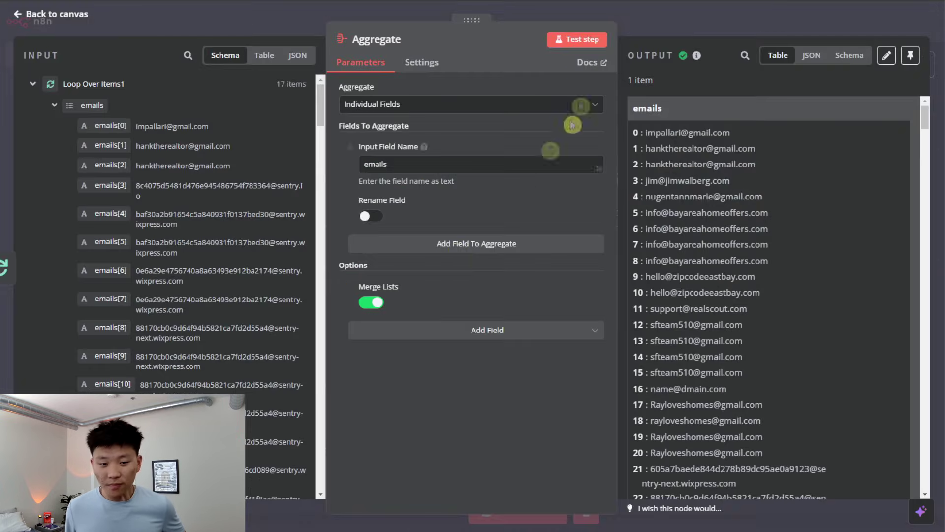
click(910, 57)
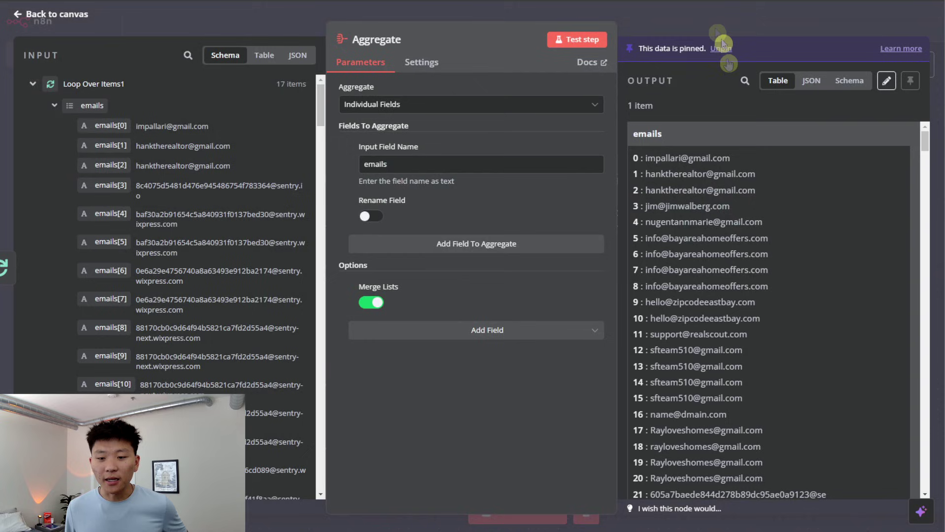
click(770, 13)
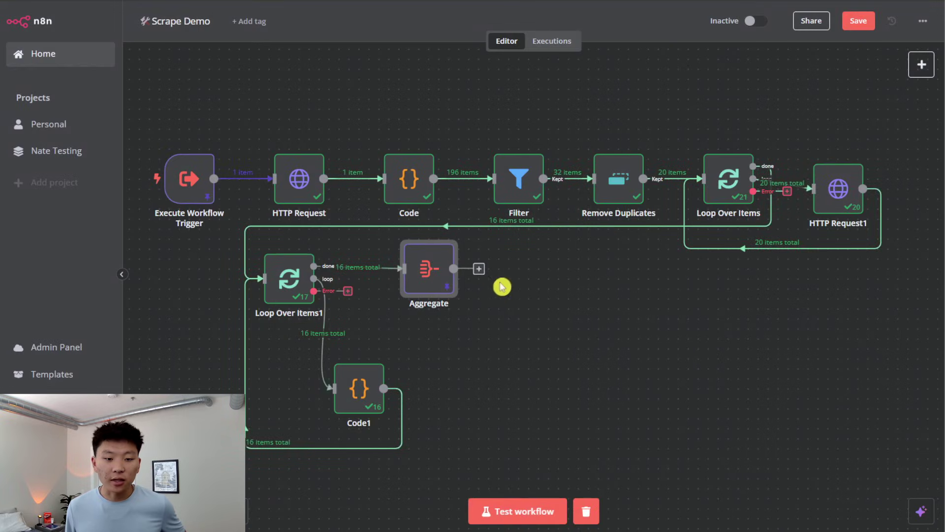
Step: Add a Split Out node after Aggregate, set it to split out the emails field and test the step
click(481, 271)
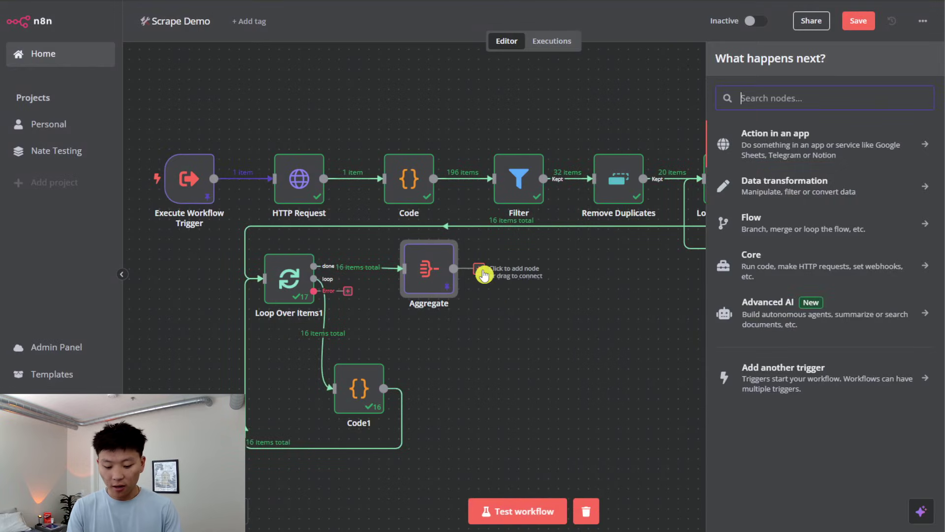
text(spl)
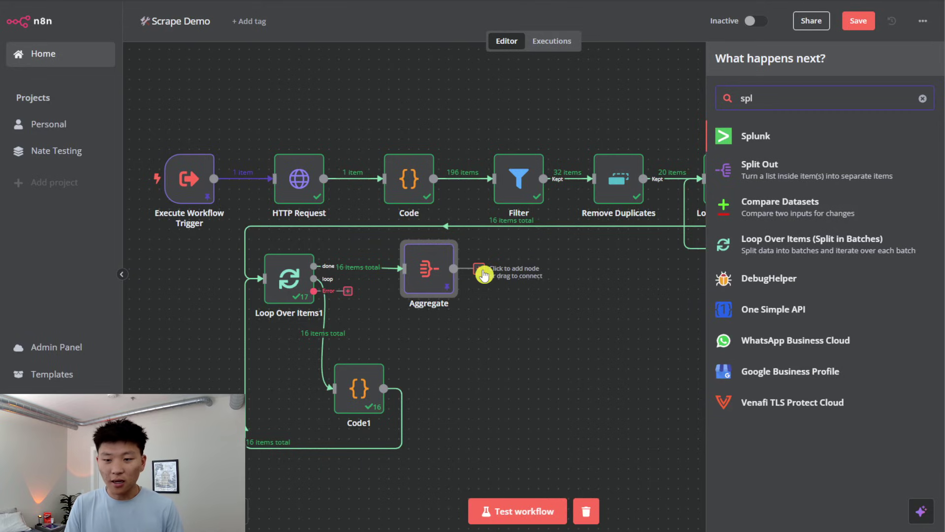
key(Return)
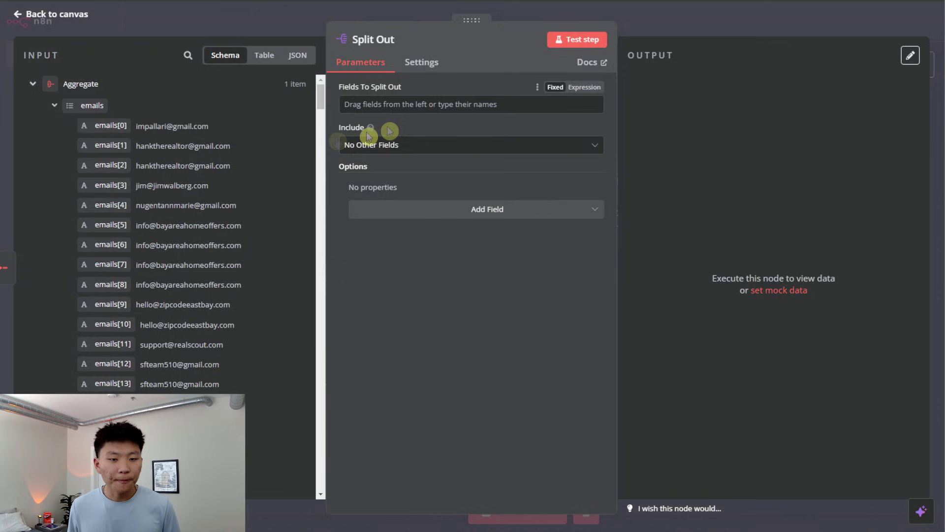
drag(82, 105, 421, 102)
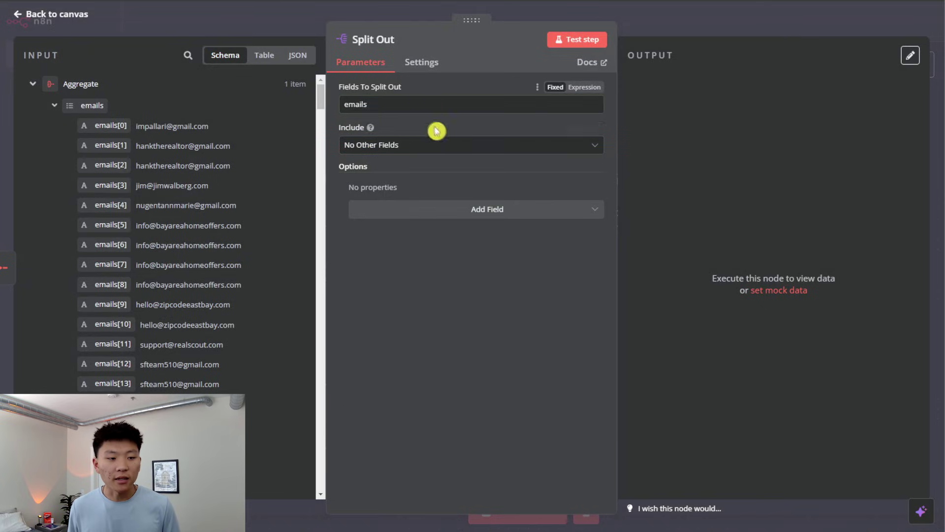
scroll(100, 212, down, 1)
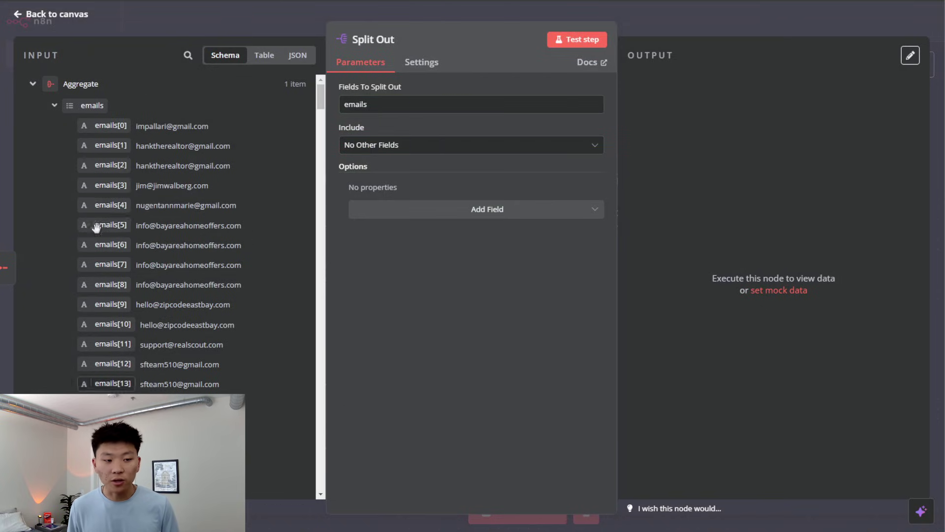
click(578, 49)
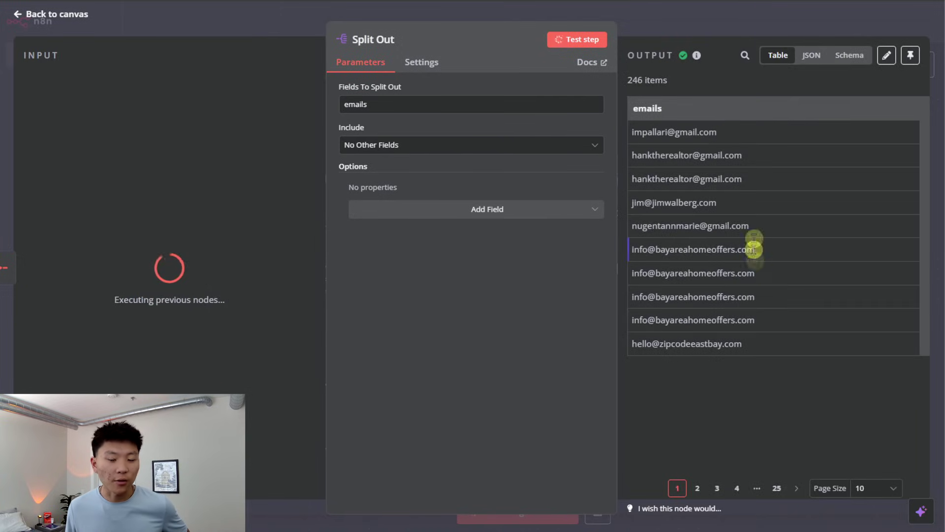
Step: Page through the separated emails in the Split Out output and return to the canvas
click(797, 493)
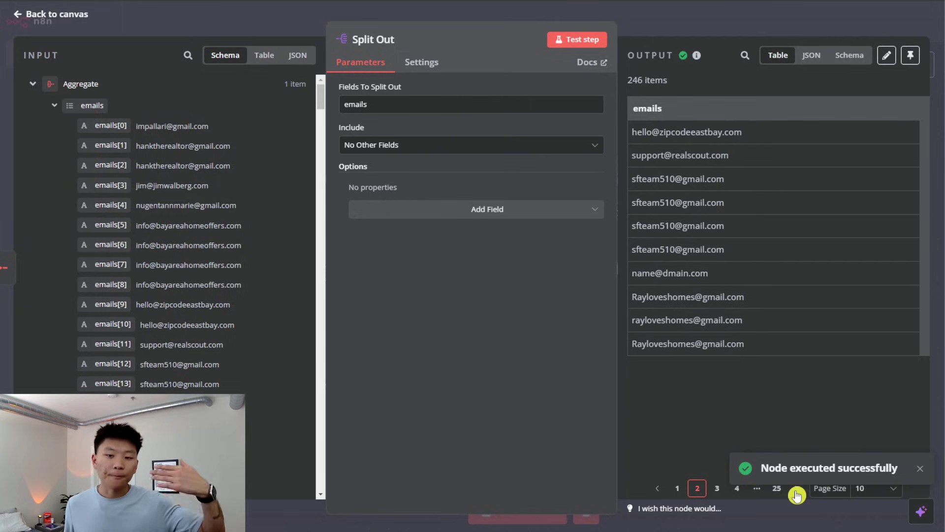
click(797, 494)
click(797, 493)
click(796, 491)
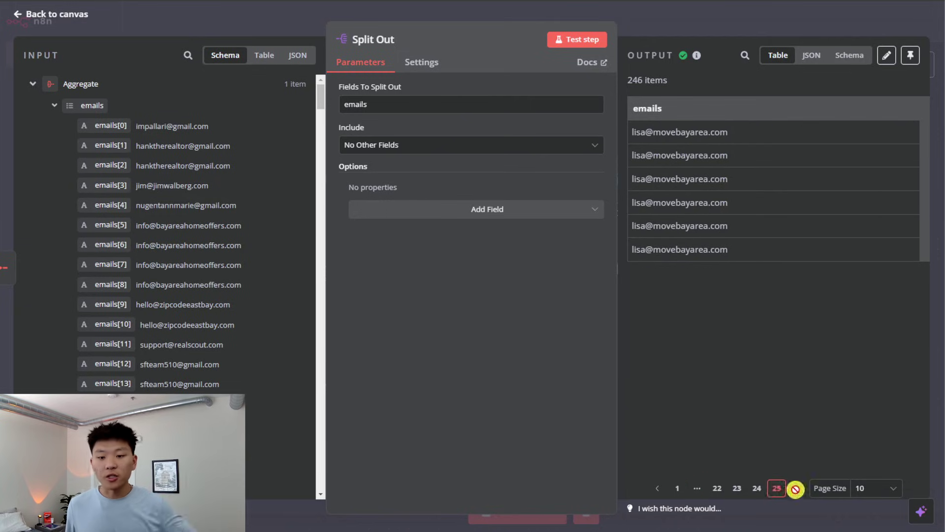
click(659, 491)
click(660, 491)
click(659, 491)
click(659, 490)
click(672, 19)
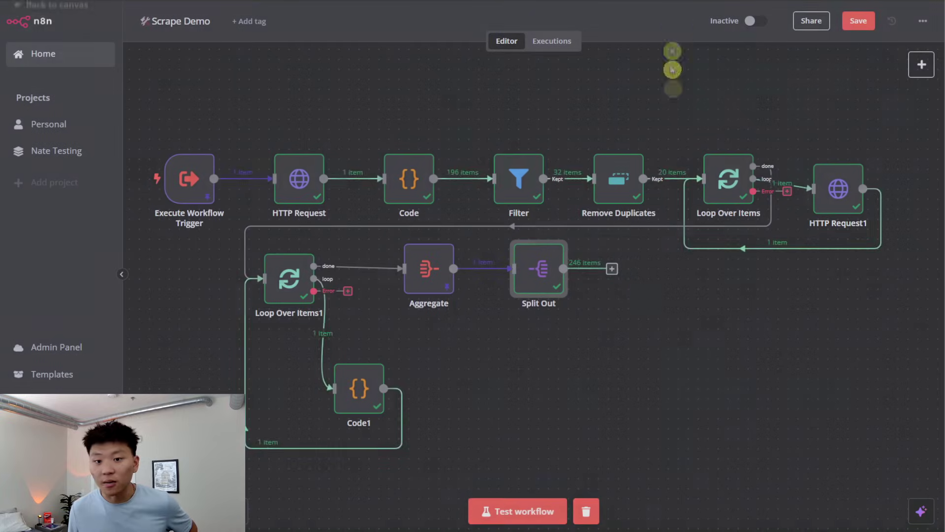
Step: Add a Remove Duplicates node after Split Out that removes items repeated within the current input
click(611, 269)
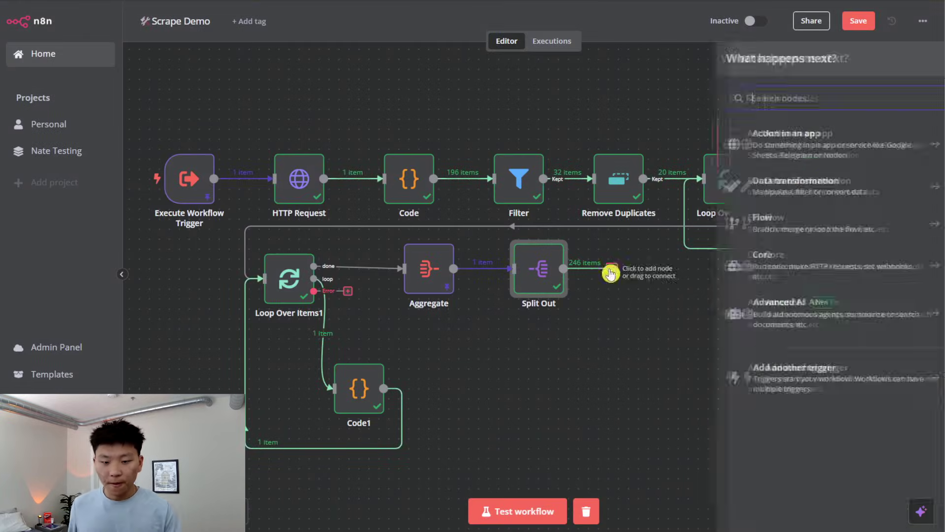
text(remove)
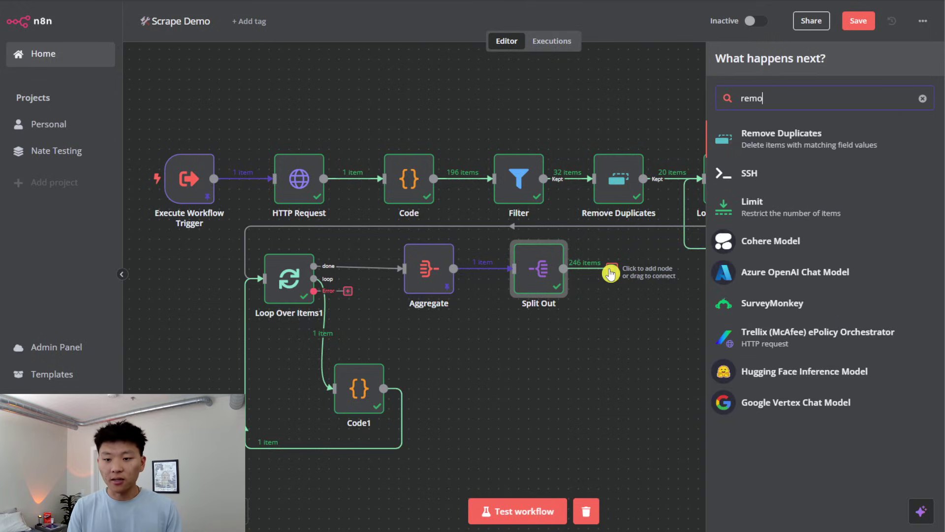
key(Return)
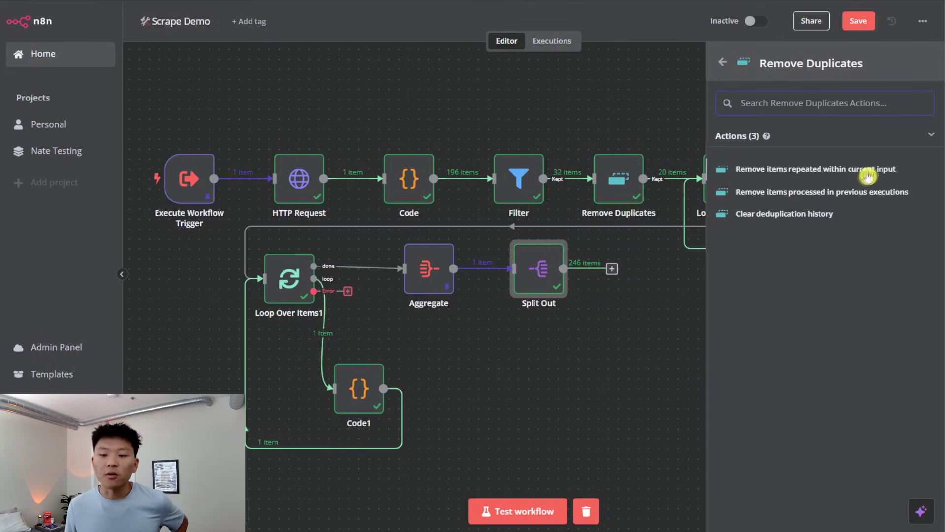
click(877, 181)
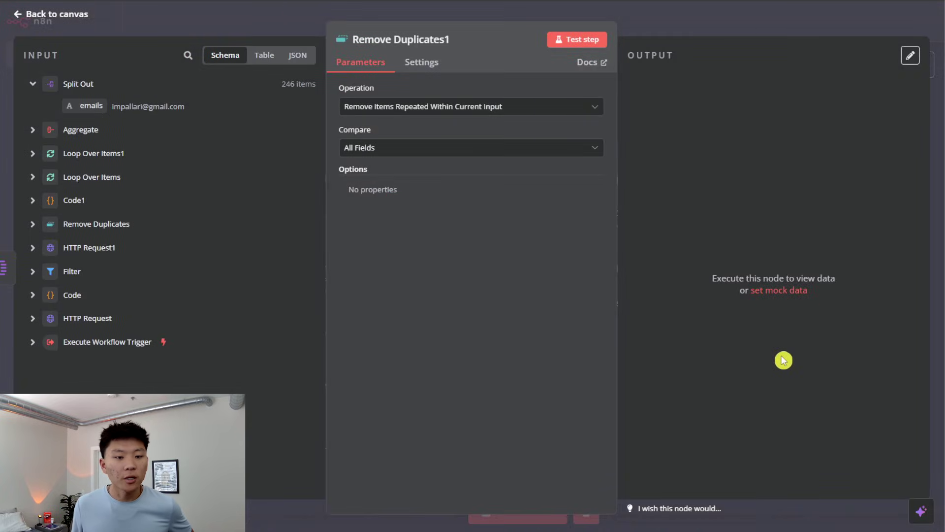
Step: Set Remove Duplicates1 to compare Selected Fields using the emails field, test the step and return to the canvas
click(467, 149)
click(468, 220)
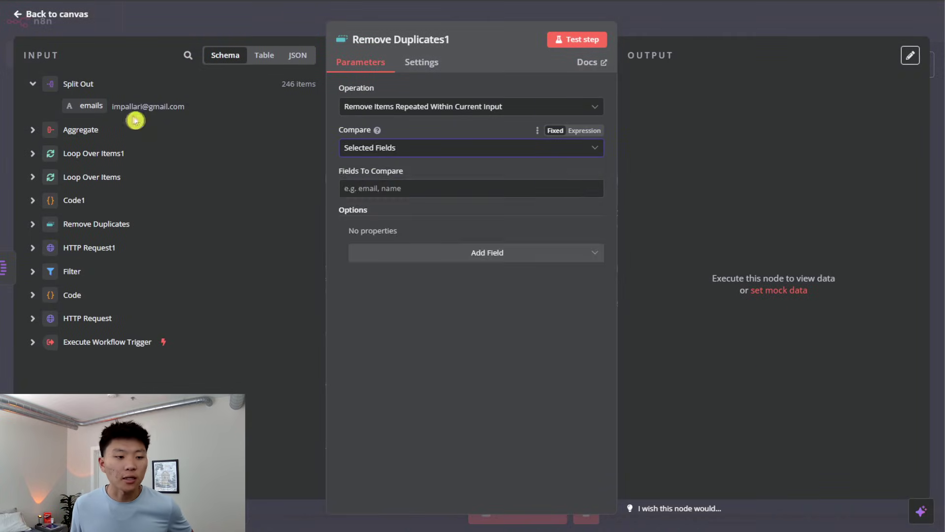
drag(87, 107, 367, 188)
key(ctrl+Return)
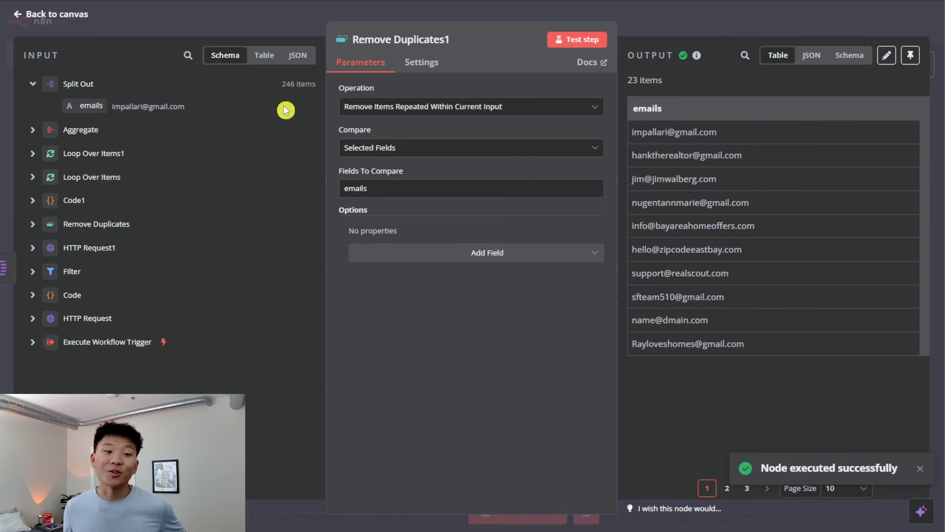
click(676, 28)
Step: Move the Aggregate, Split Out and Remove Duplicates1 nodes together slightly lower on the canvas
drag(776, 335, 400, 244)
drag(543, 277, 534, 297)
click(718, 301)
Step: Add a Google Sheets node with the Append row in sheet action after Remove Duplicates1
click(699, 289)
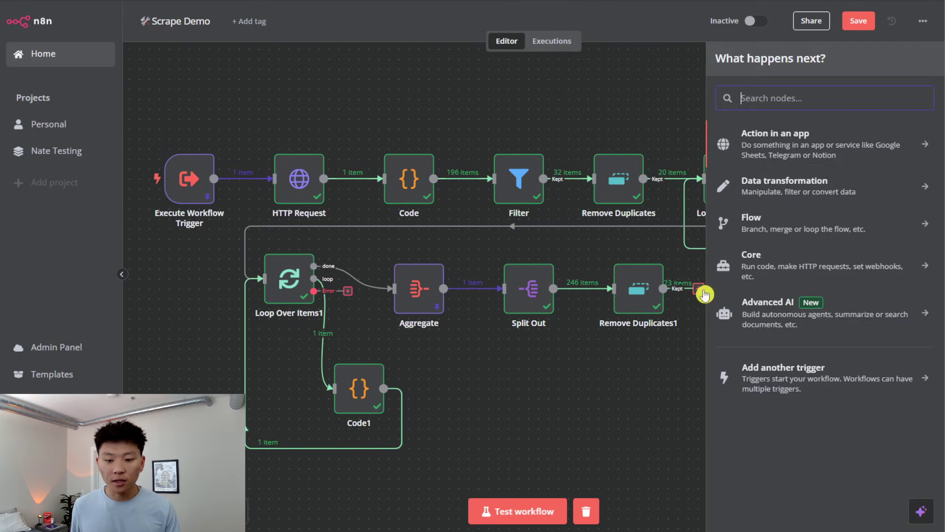
text(sheet)
key(Return)
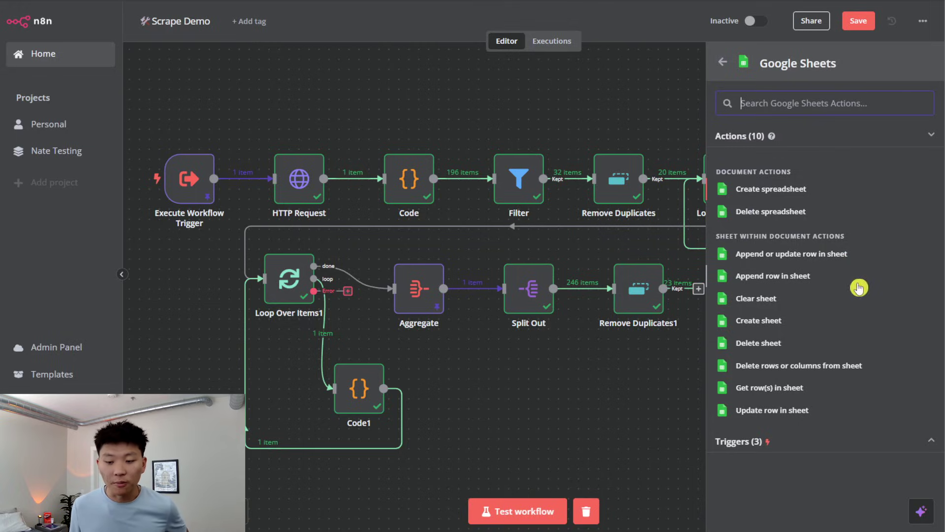
click(841, 281)
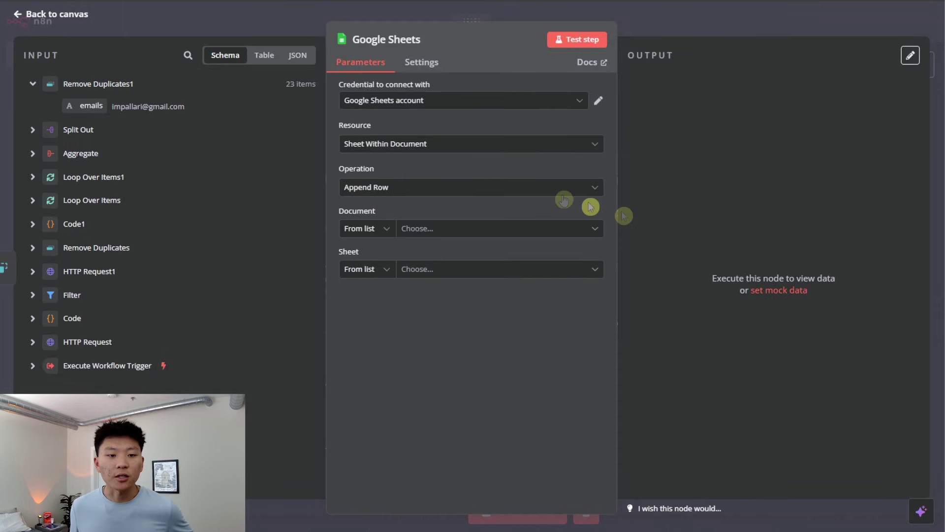
Step: Set the Google Sheets node's document to Scraping Emails and its sheet to Sheet2
click(515, 228)
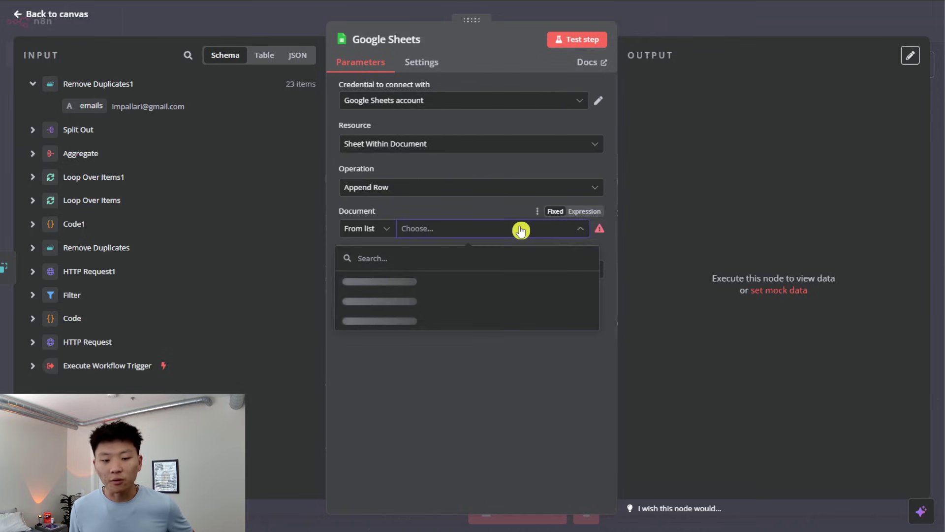
click(482, 282)
click(515, 270)
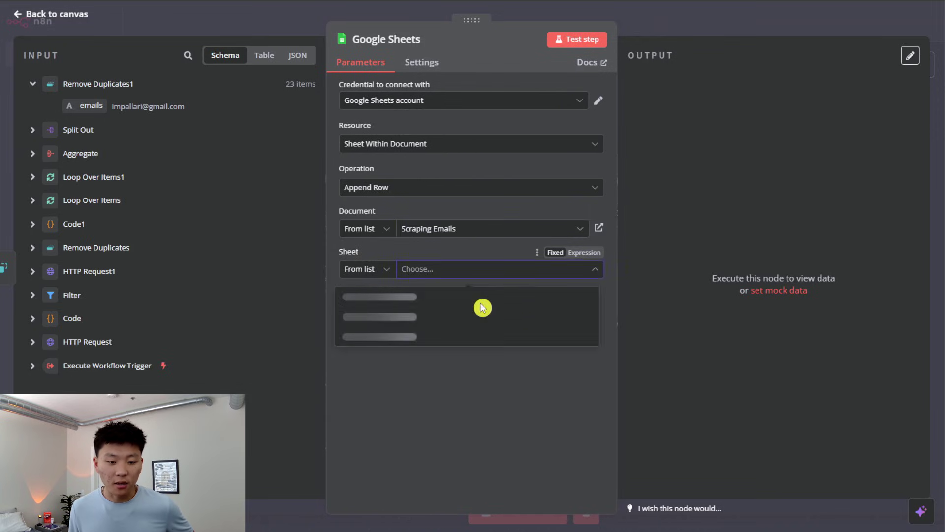
click(474, 317)
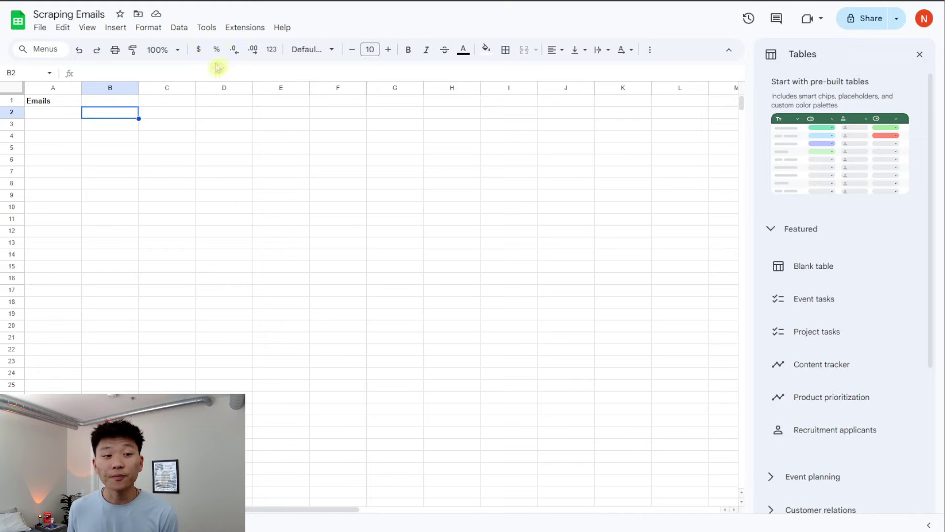
Step: Inspect the Emails column header in the Scraping Emails spreadsheet in Google Sheets
click(89, 103)
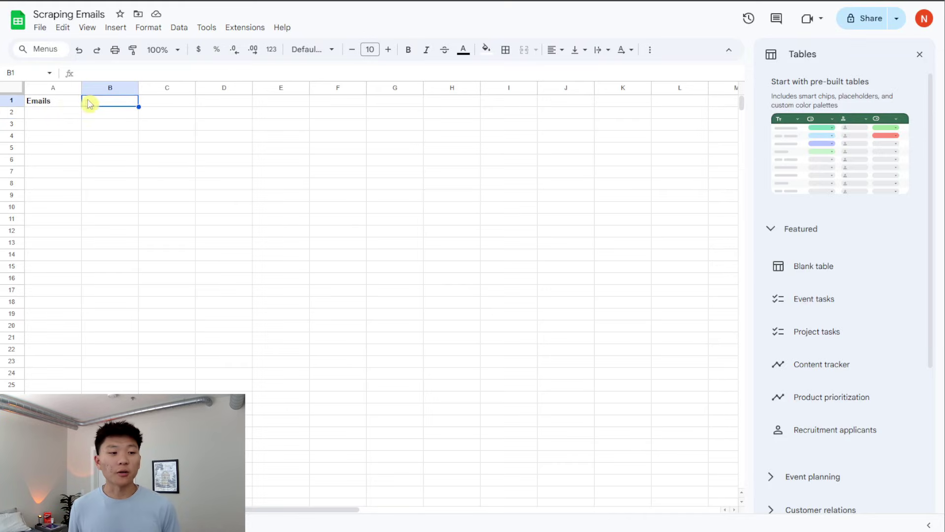
click(52, 105)
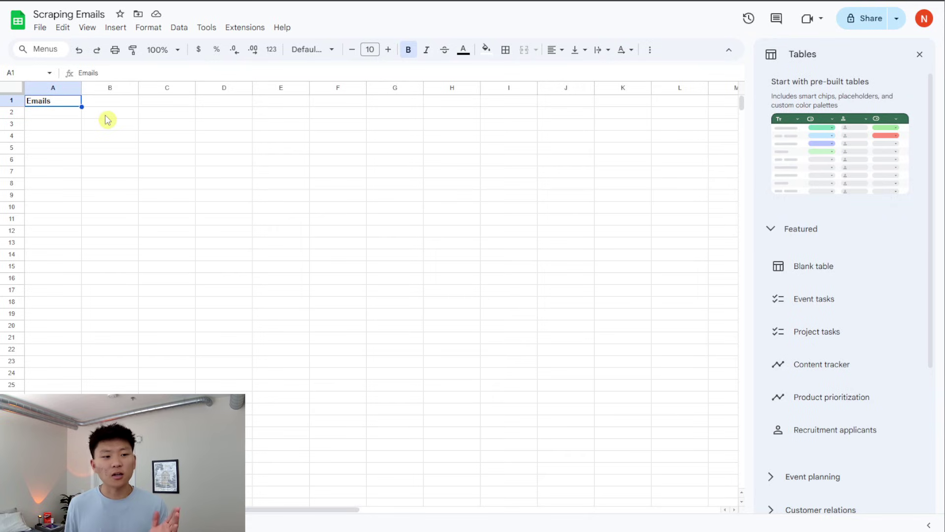
click(104, 103)
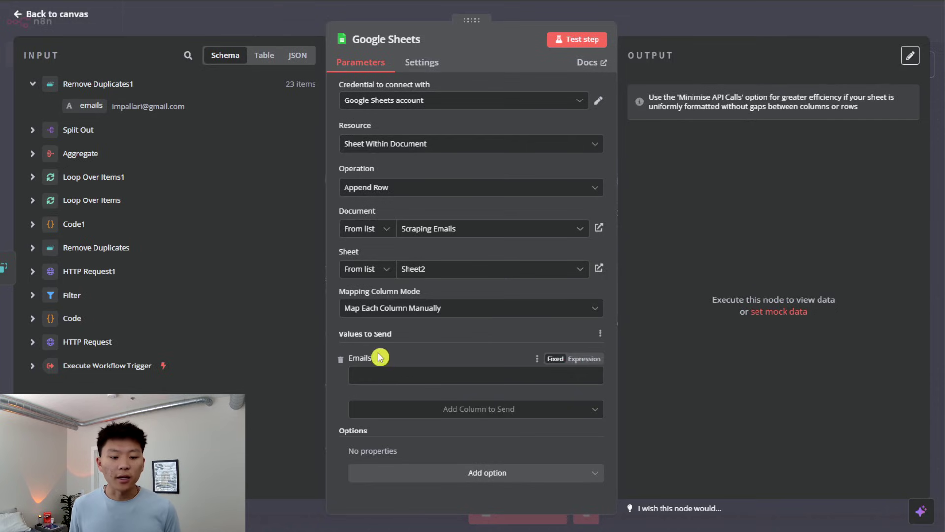
Step: Back in n8n, map the emails field from Remove Duplicates1 to the Emails column as {{ $json.emails }}
click(424, 376)
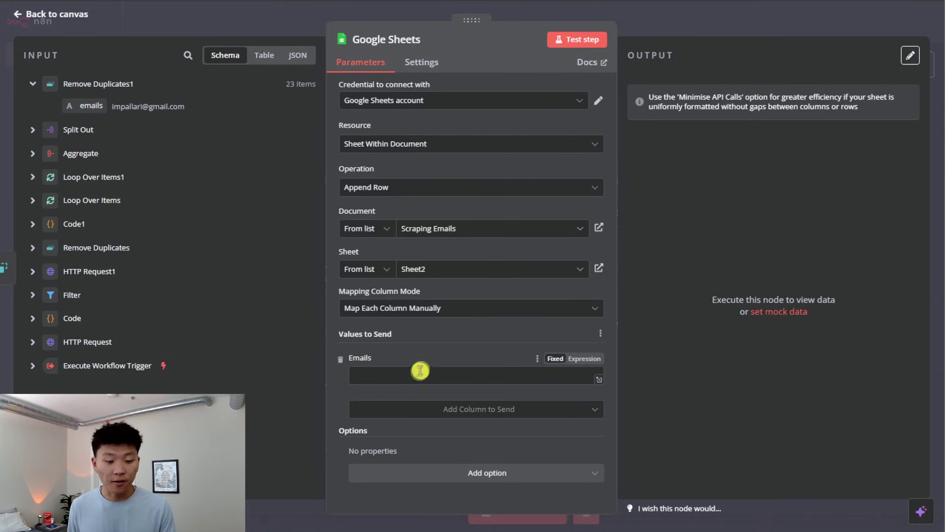
drag(91, 106, 392, 374)
click(443, 354)
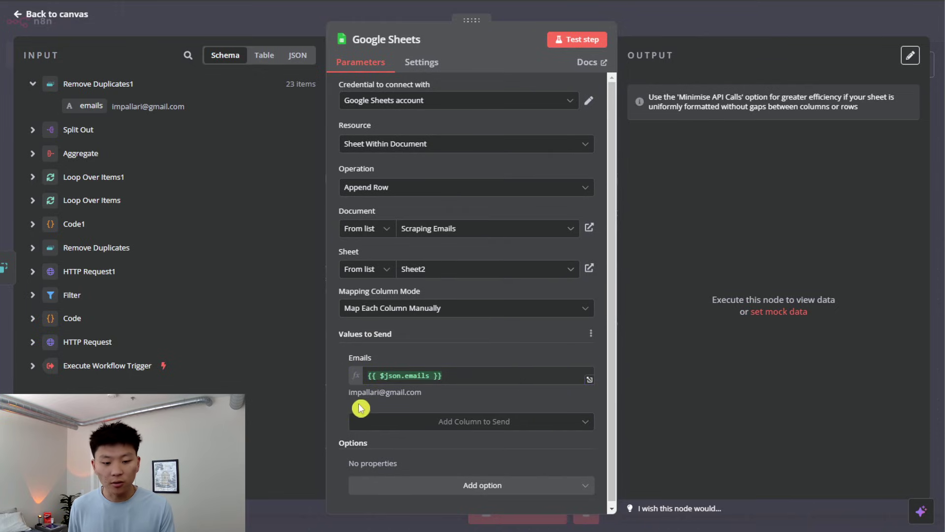
Step: Test the Google Sheets node to append the emails, and save the Scrape Demo workflow
click(585, 49)
key(Escape)
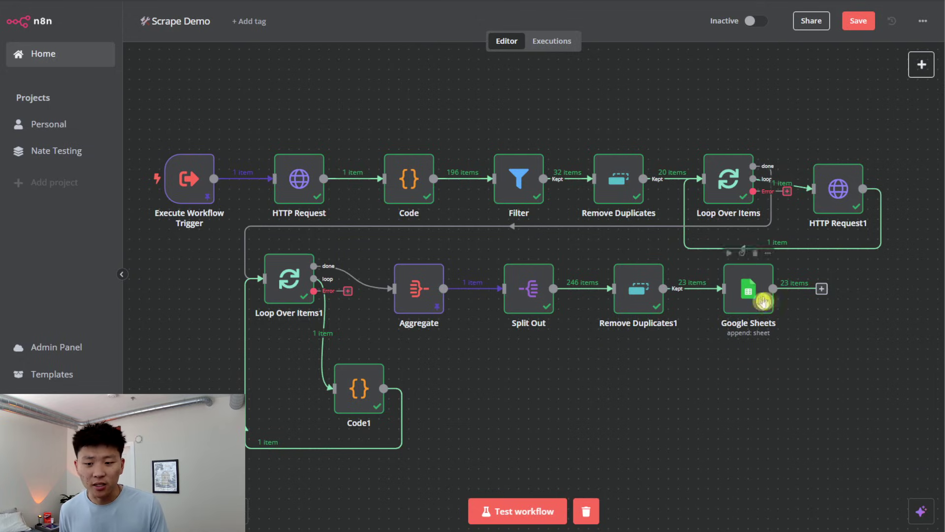
click(861, 31)
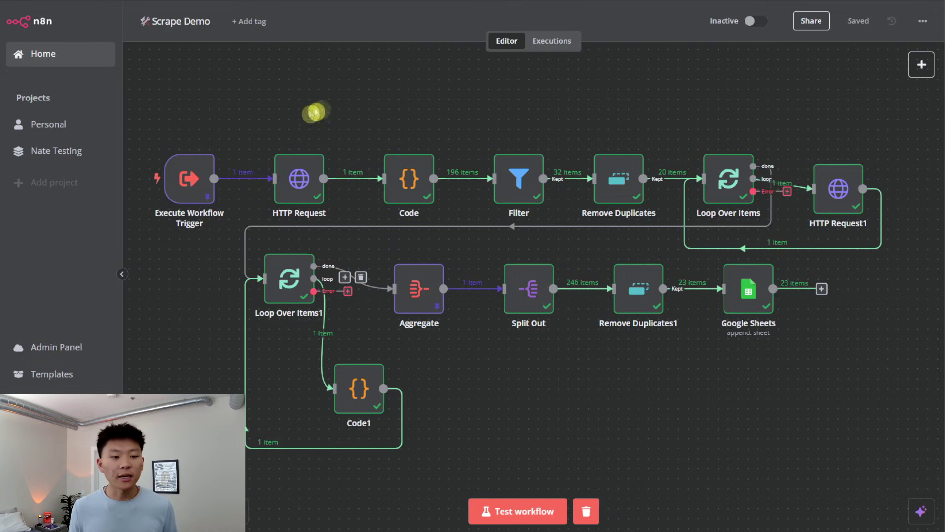
Step: Review the search URL expression in the first HTTP Request node
double_click(285, 194)
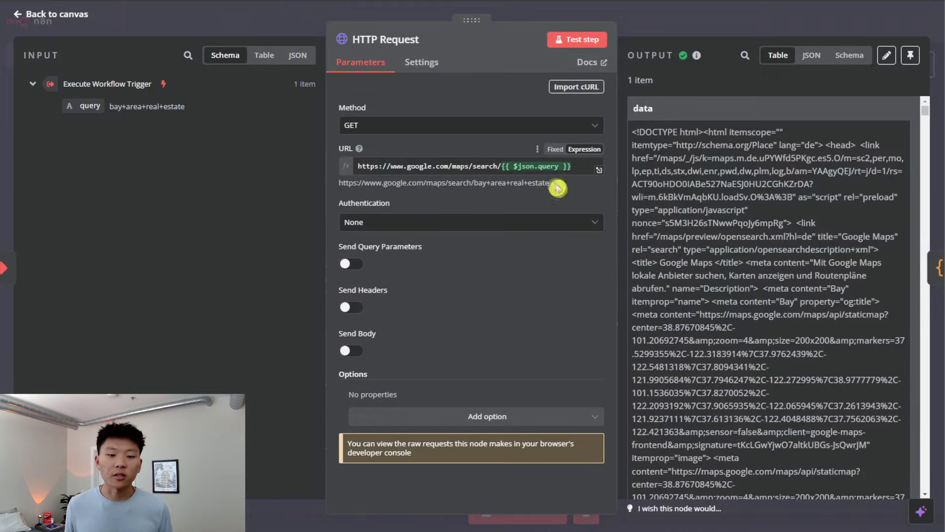
key(Escape)
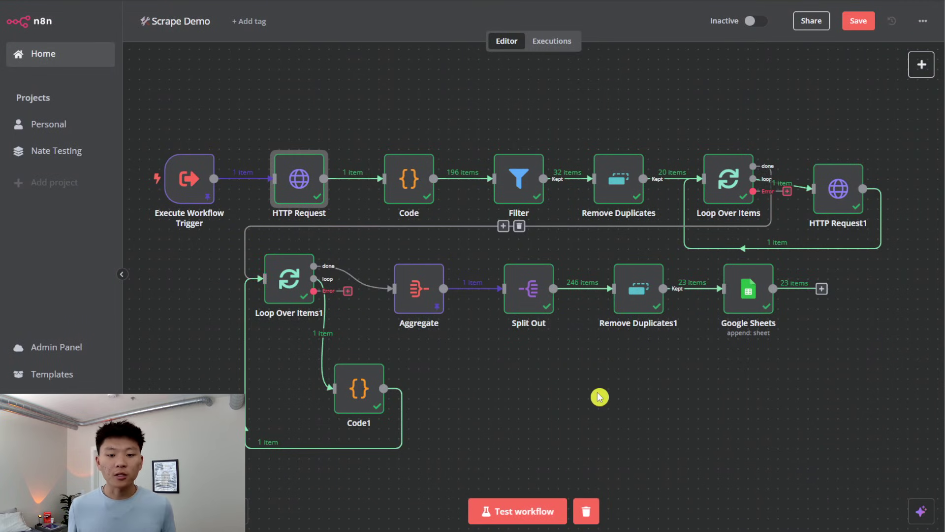
Step: In the empty Trigger Demo workflow, add a manual trigger, save, and reposition the trigger node on the canvas
click(566, 250)
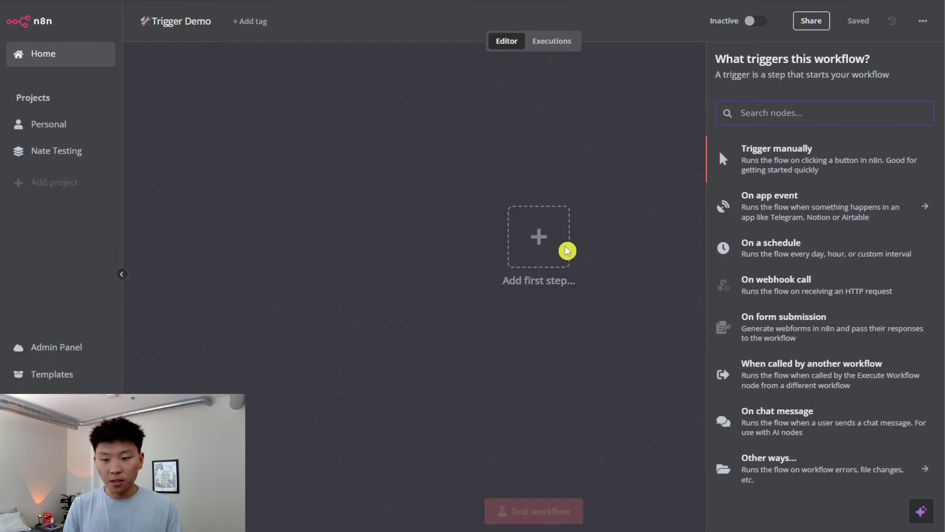
click(810, 161)
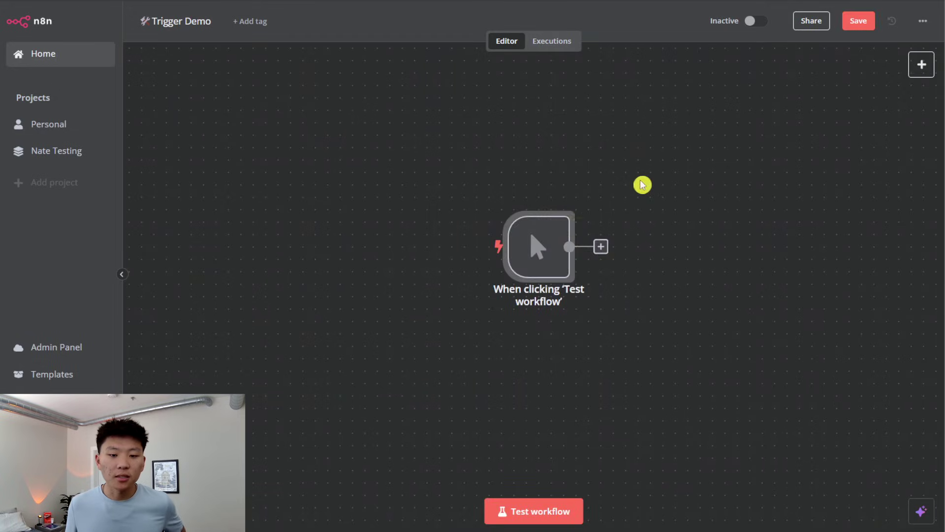
click(859, 22)
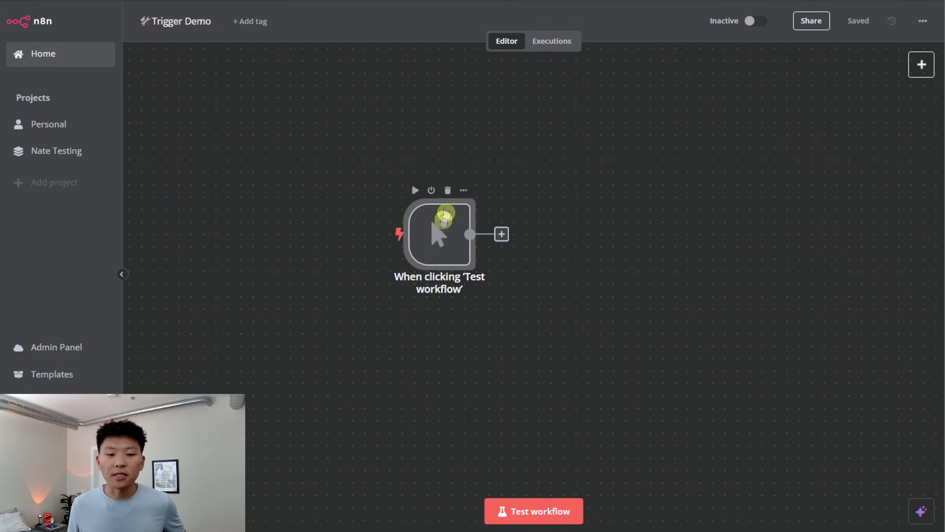
drag(460, 241, 434, 228)
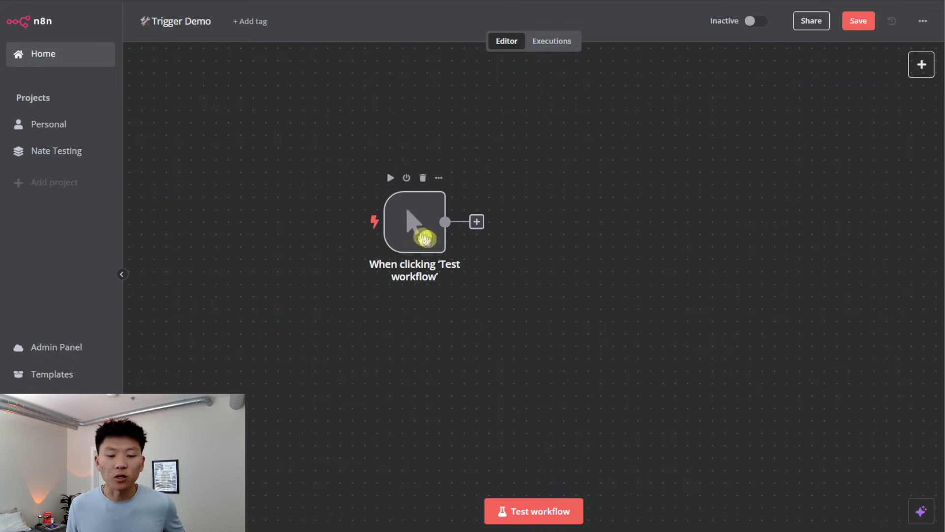
Step: Add a Loop Over Items node after the manual trigger and delete its Replace Me placeholder
click(476, 222)
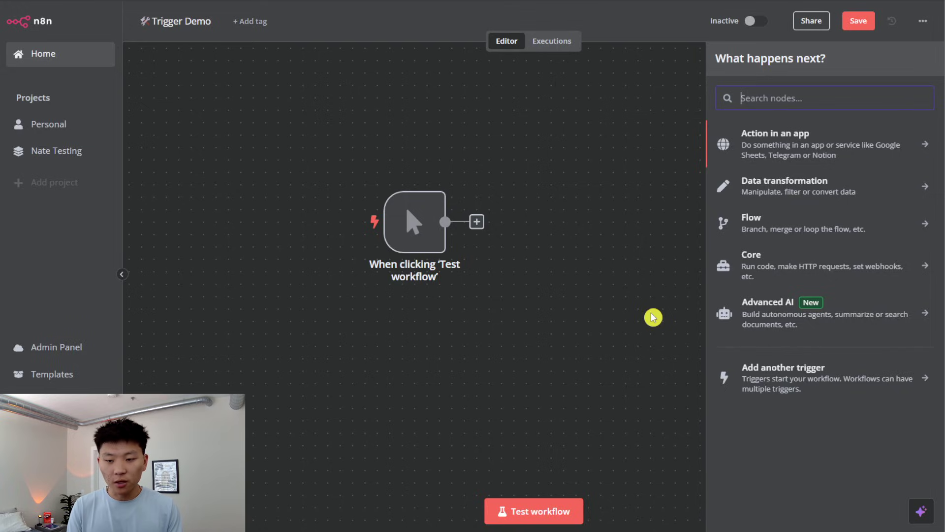
text(loop)
key(Return)
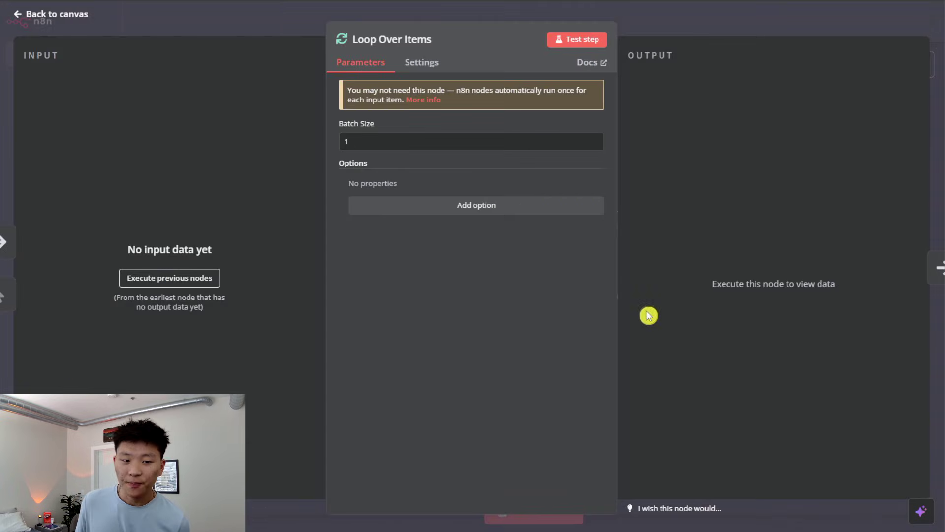
click(661, 29)
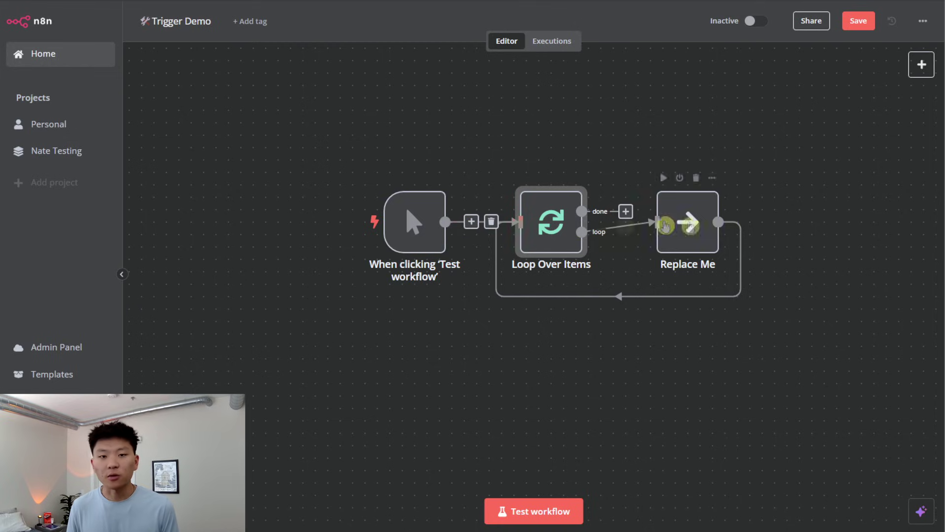
click(696, 183)
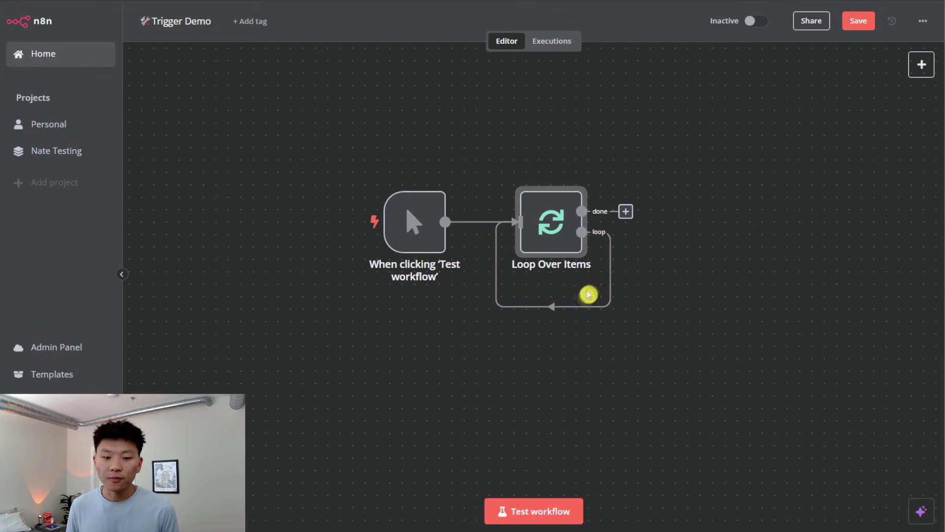
Step: Insert an Execute Workflow node on the loop branch of Loop Over Items, using the action that calls another workflow
click(540, 306)
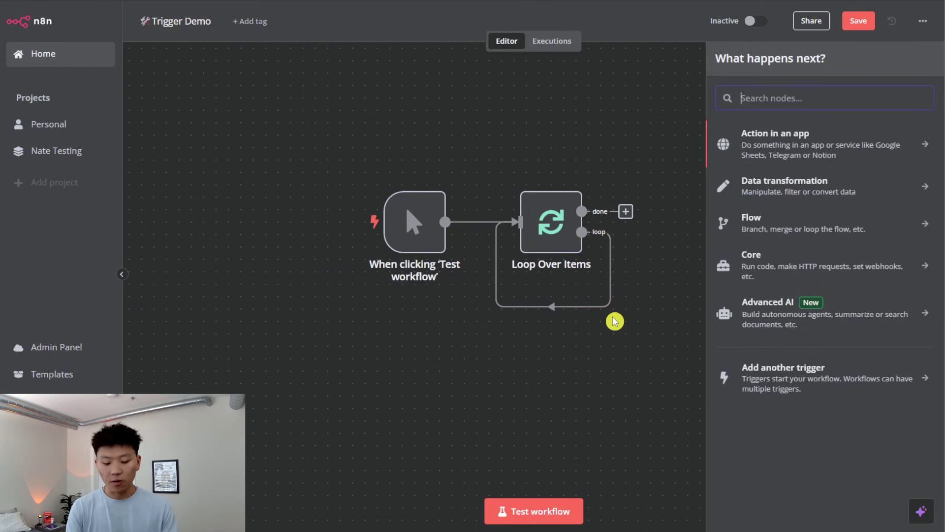
text(work)
key(BackSpace)
key(BackSpace)
key(BackSpace)
key(BackSpace)
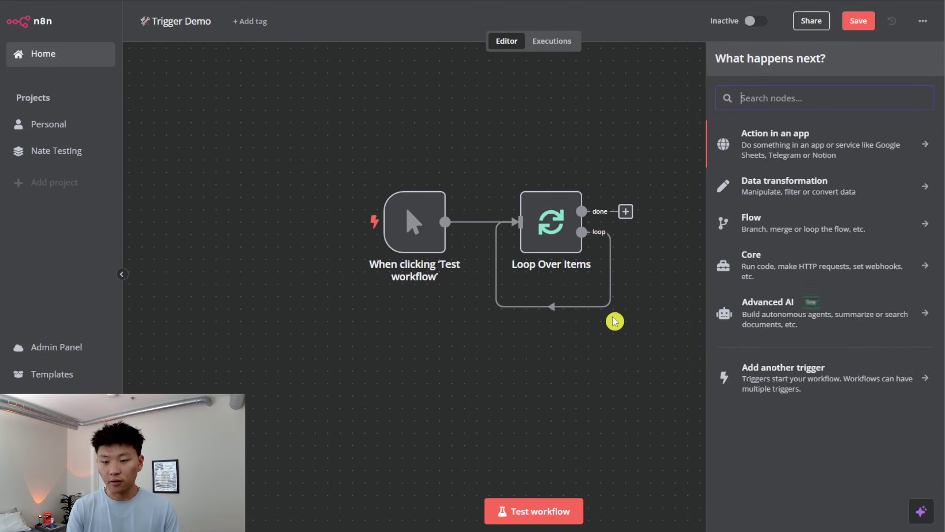
text(work)
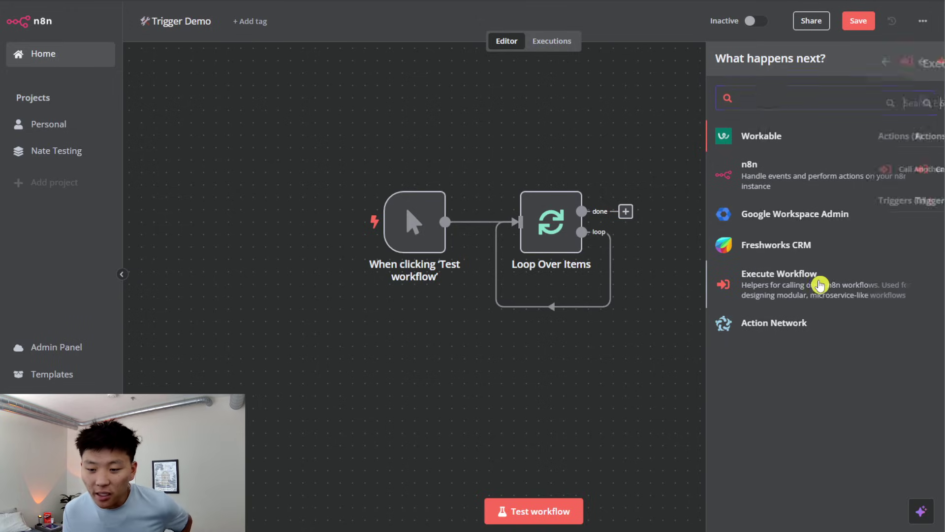
click(819, 282)
click(839, 170)
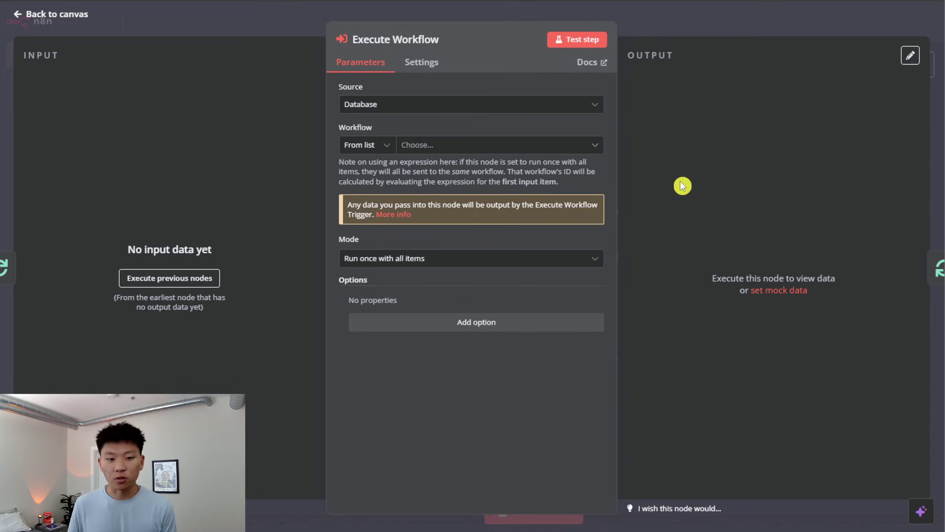
Step: Set the Execute Workflow node to call the Scrape Demo workflow
click(467, 149)
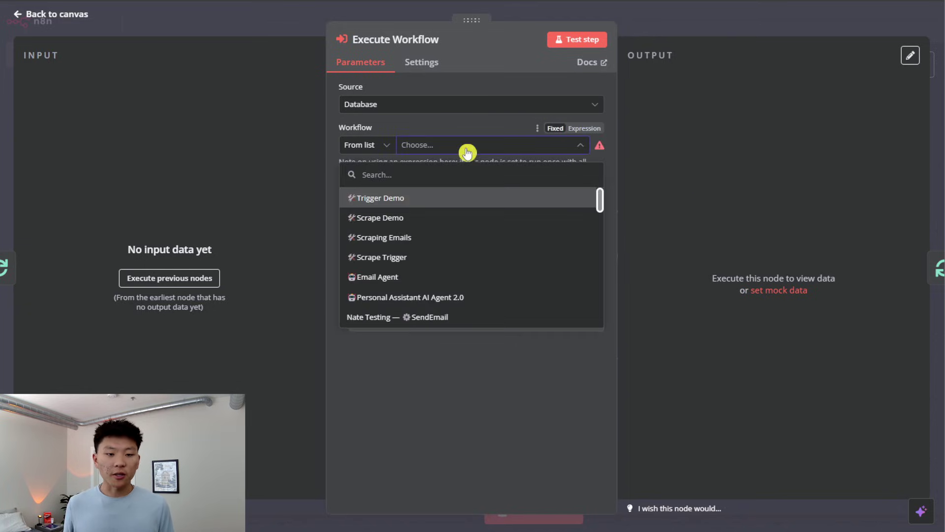
click(470, 222)
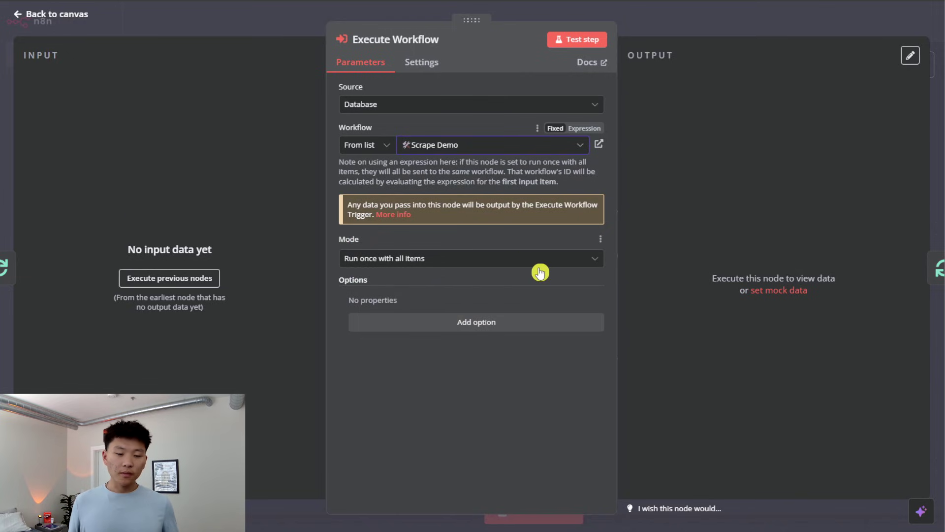
click(670, 22)
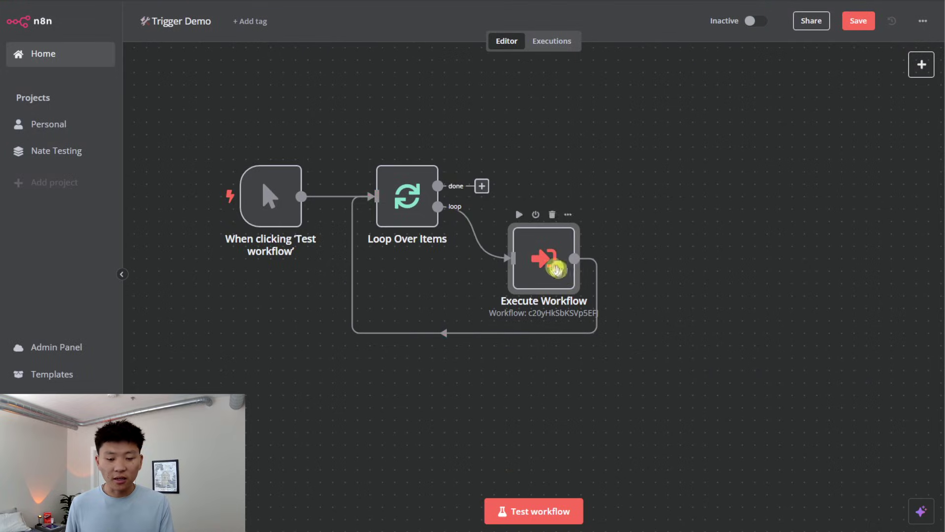
Step: Set the Execute Workflow node's On Error setting to Continue
double_click(545, 254)
click(428, 63)
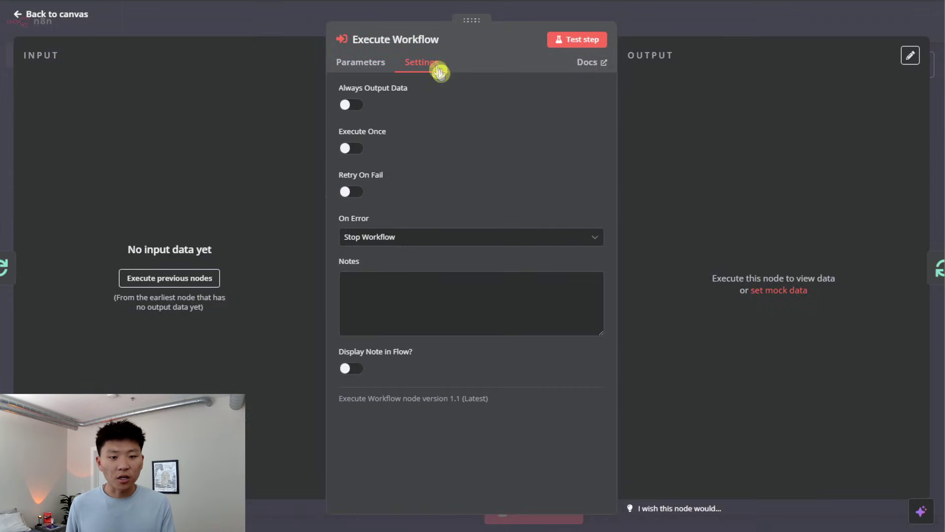
click(473, 235)
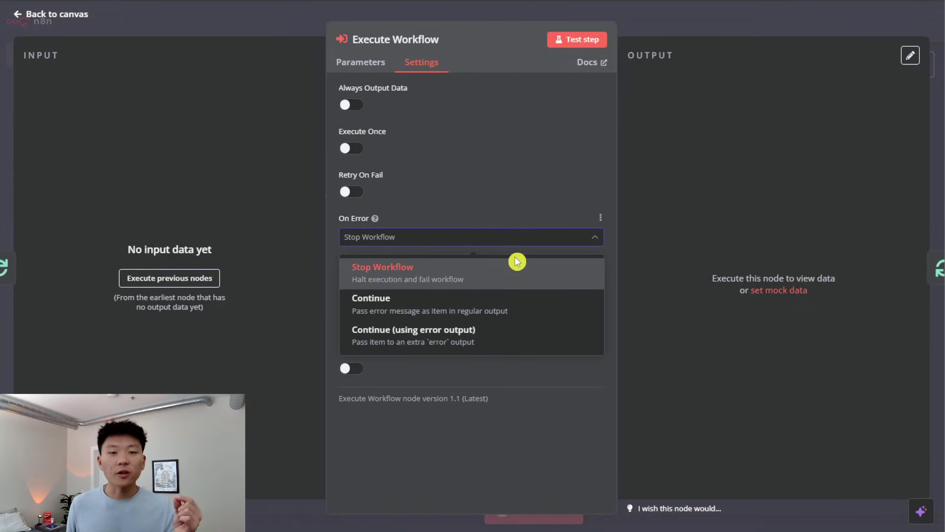
click(508, 315)
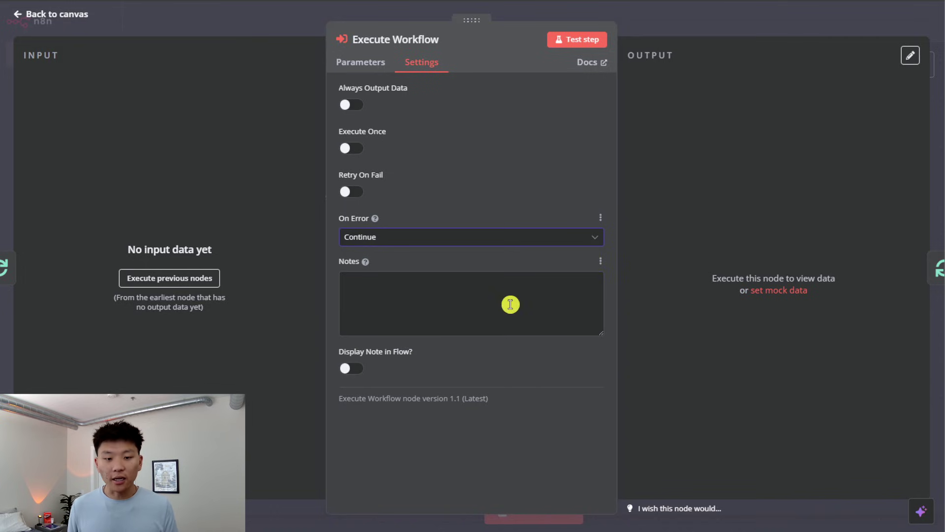
click(681, 23)
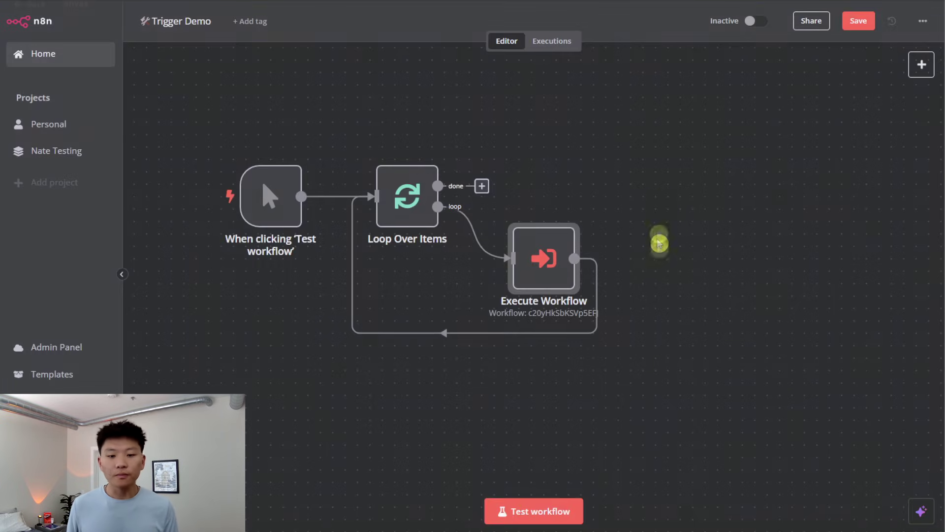
Step: Insert a Wait node of 5 seconds between Execute Workflow and Loop Over Items, and save the Trigger Demo workflow
mouse_move(502, 333)
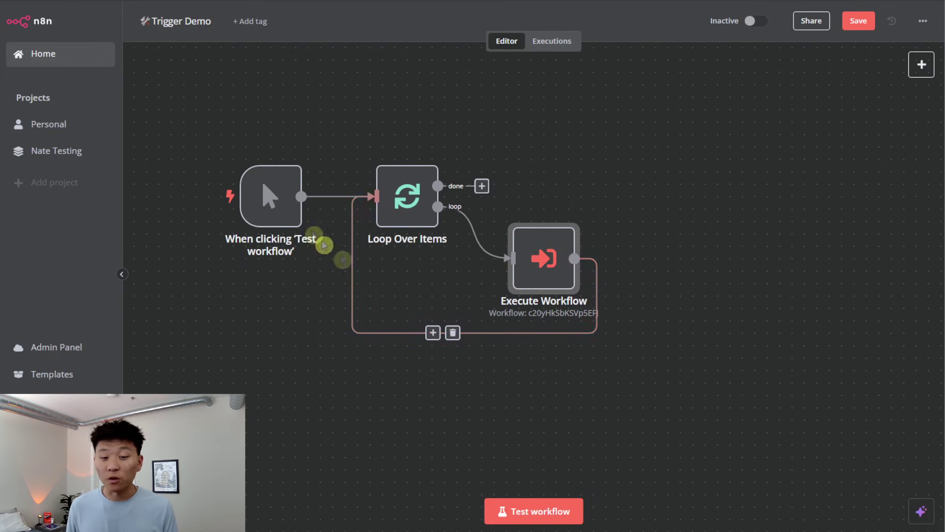
click(433, 333)
text(wait)
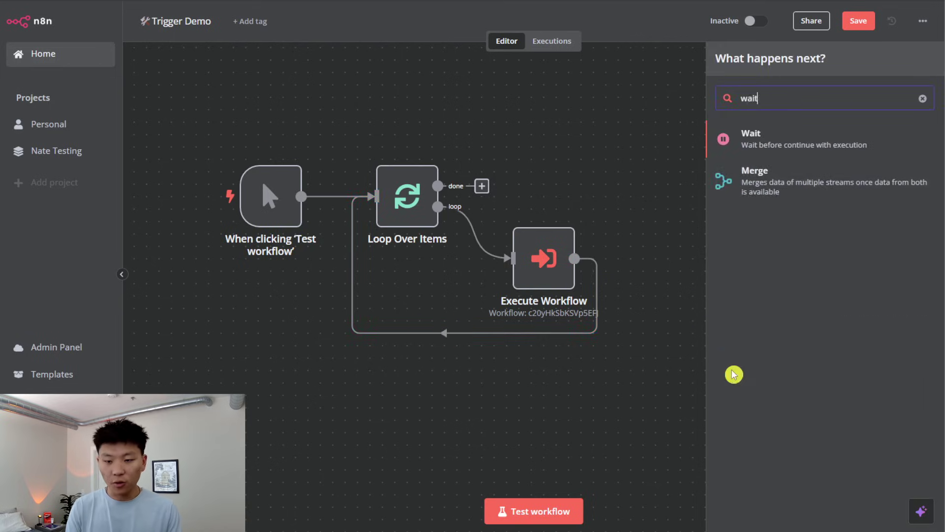
key(Return)
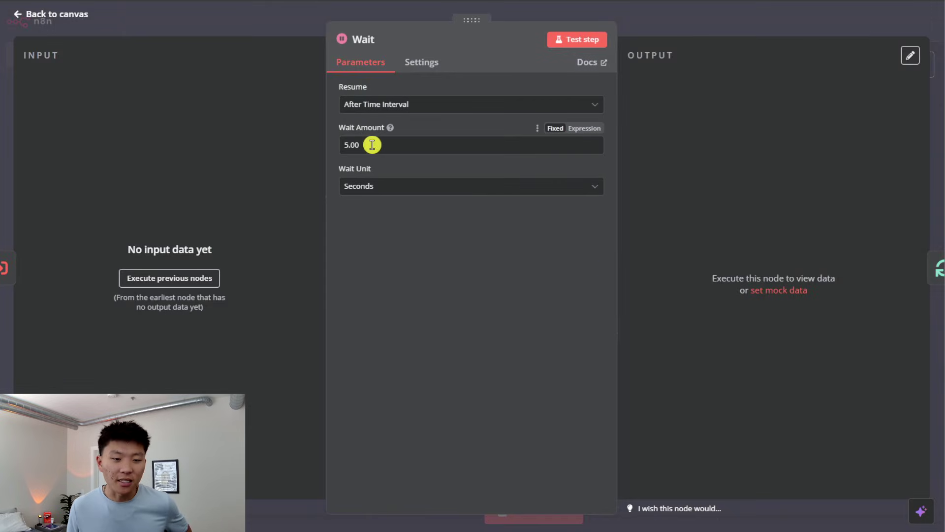
click(374, 145)
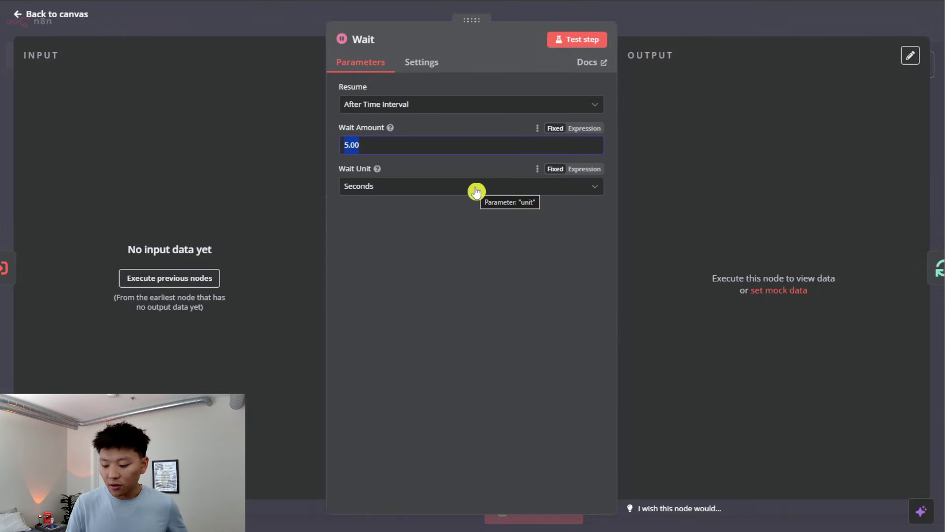
click(718, 28)
click(857, 31)
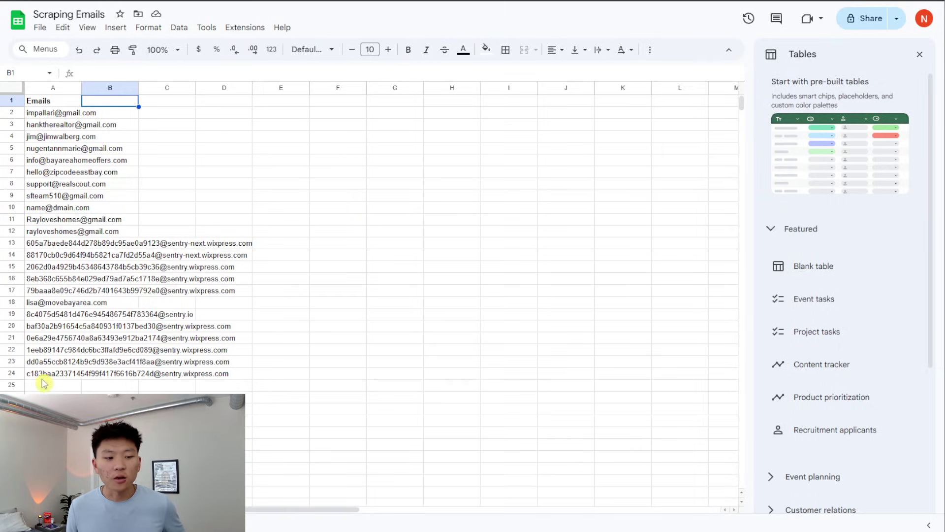
Step: In the Scraping Emails spreadsheet in Google Sheets, clear the scraped emails in A2:A24
drag(43, 377, 30, 112)
key(Delete)
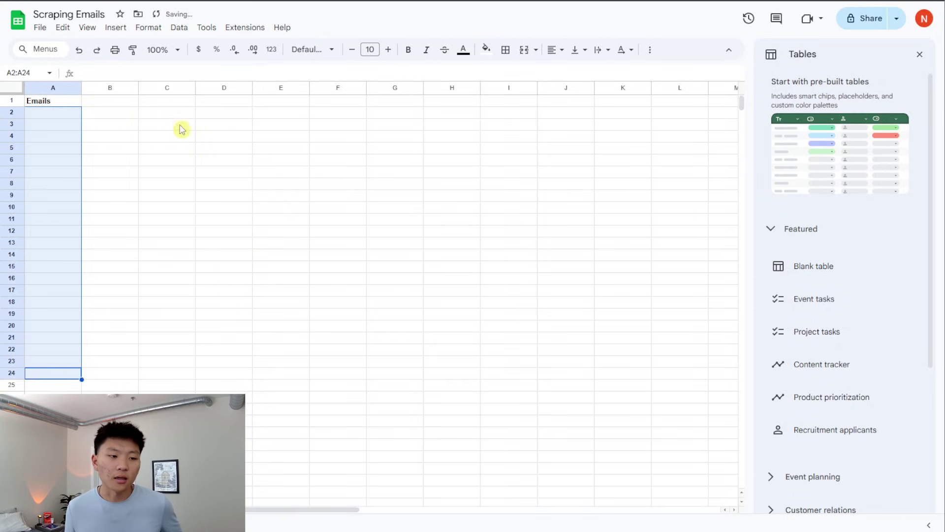
click(179, 115)
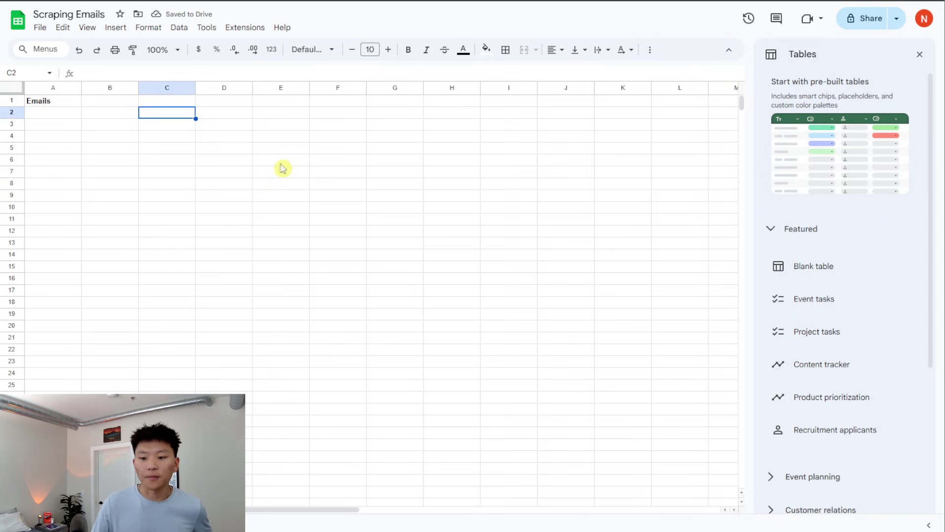
drag(54, 114, 74, 371)
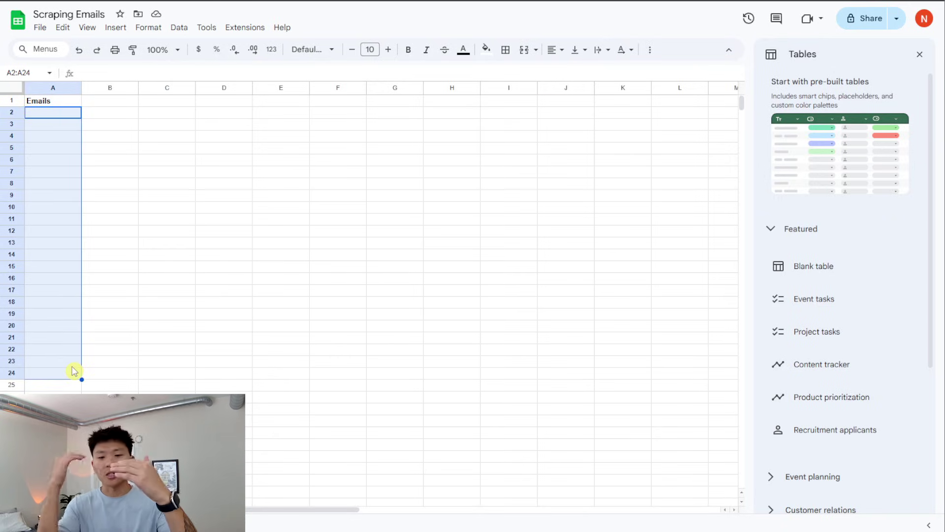
click(124, 116)
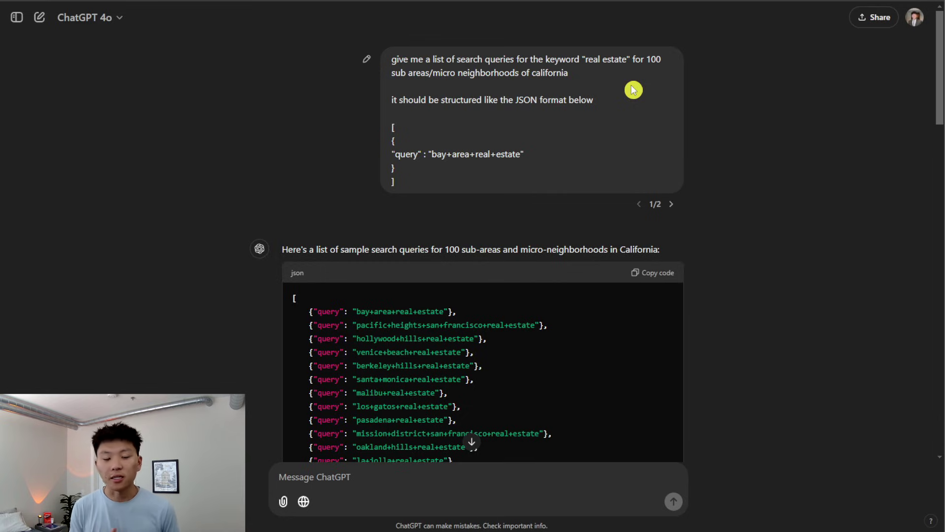
Step: In ChatGPT, review the prompt and the JSON list of California real estate search queries
scroll(422, 177, down, 5)
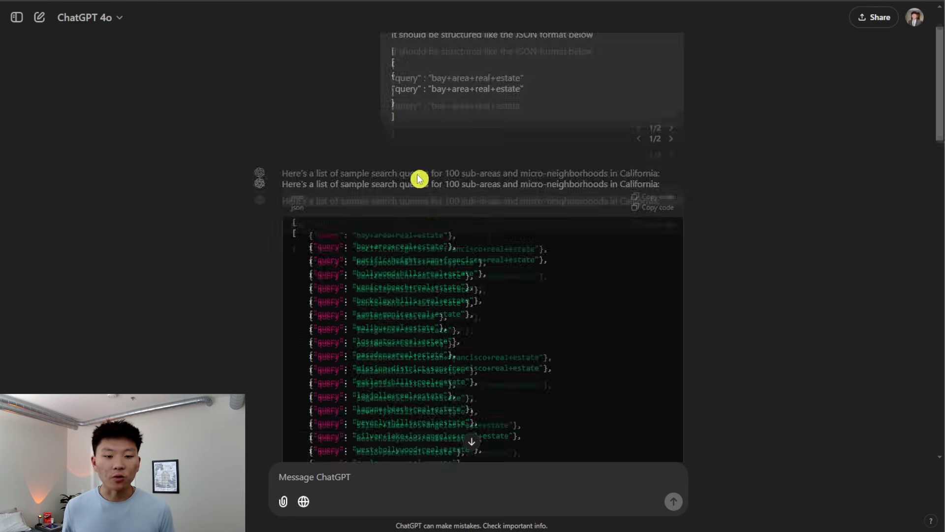
scroll(822, 304, down, 20)
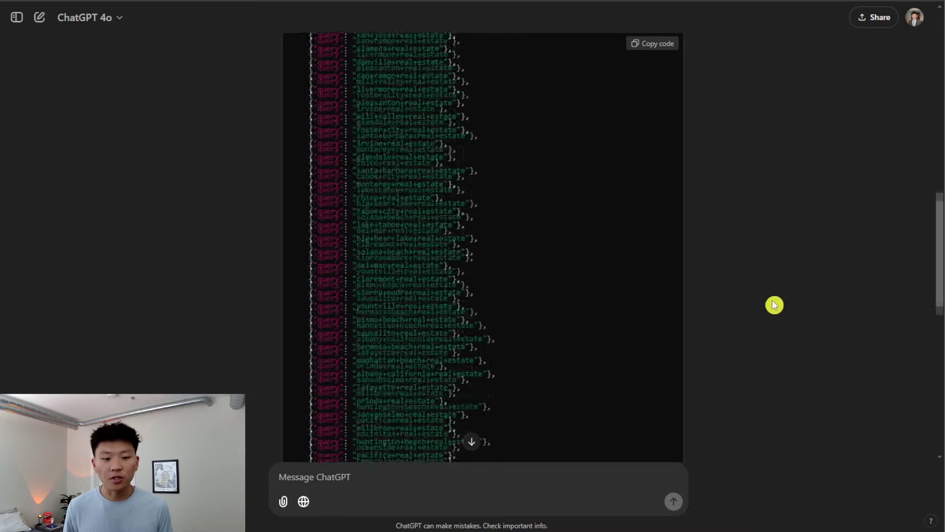
scroll(767, 323, up, 20)
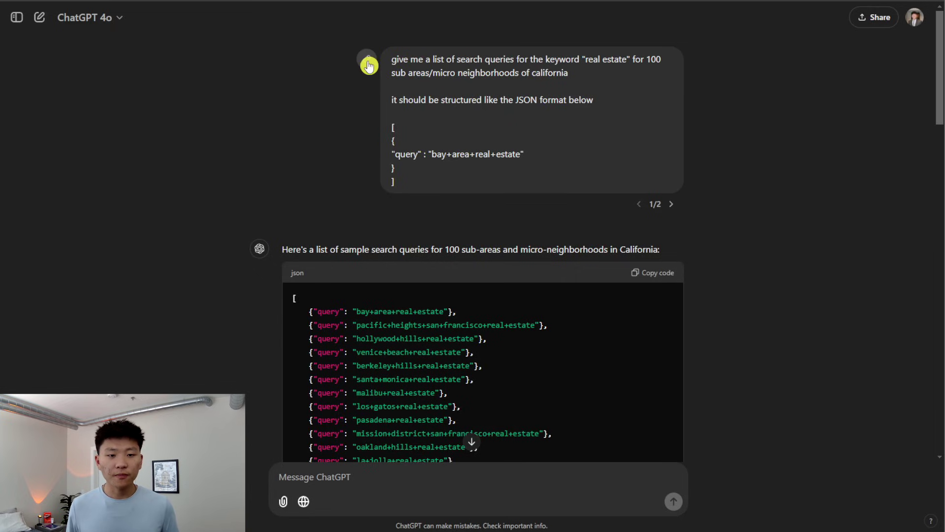
Step: Edit the ChatGPT prompt to ask for search queries for the keyword "finance" in 20 sub areas/micro neighborhoods of chicago
click(373, 63)
drag(497, 66, 455, 66)
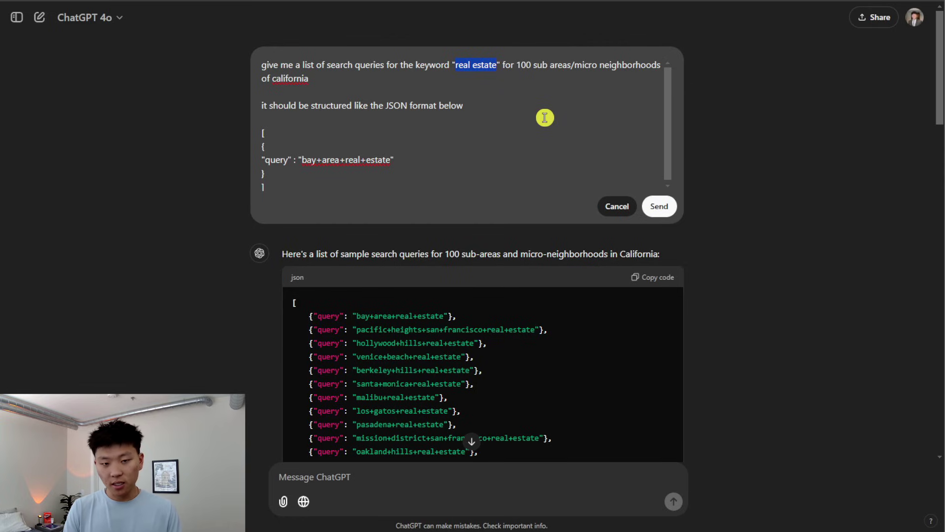
text(finance)
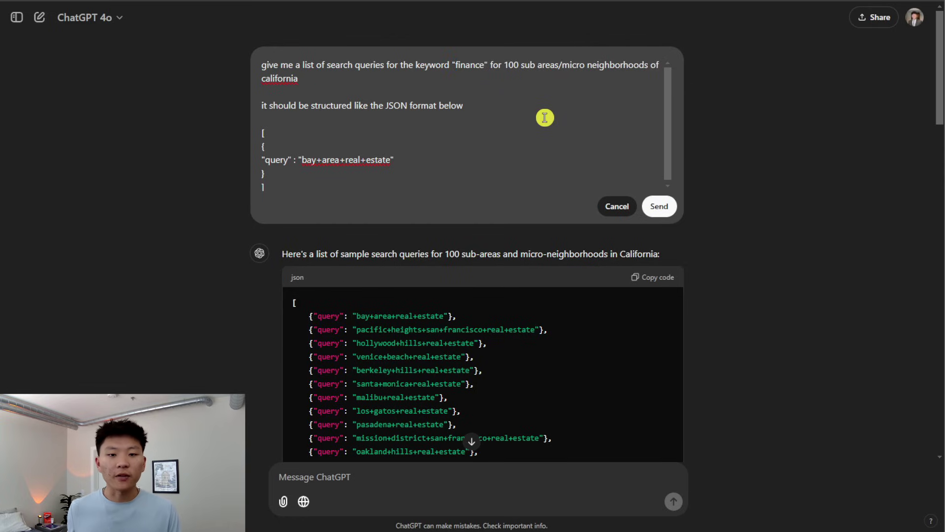
double_click(506, 65)
text(20)
double_click(288, 79)
text(chicago)
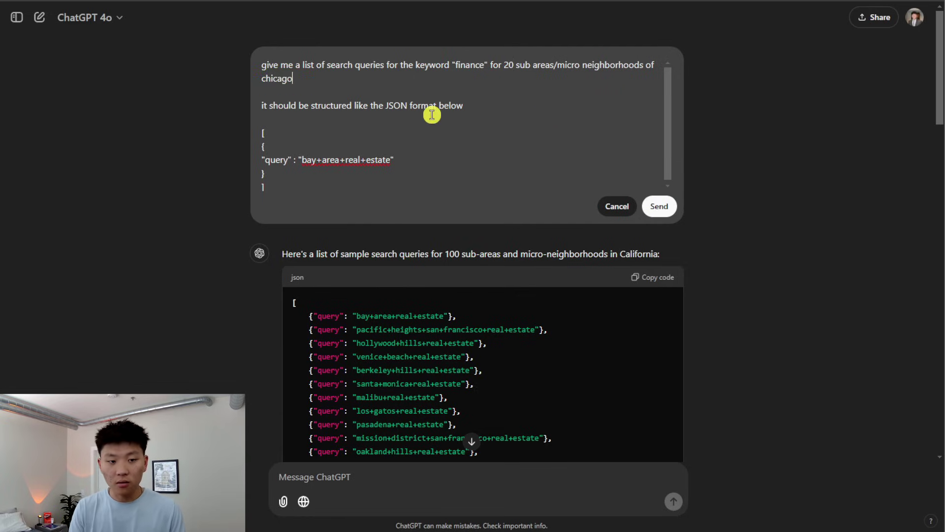
Step: Replace the prompt's example query with "south+loop+finance" and send the edited prompt
drag(391, 161, 306, 161)
click(307, 162)
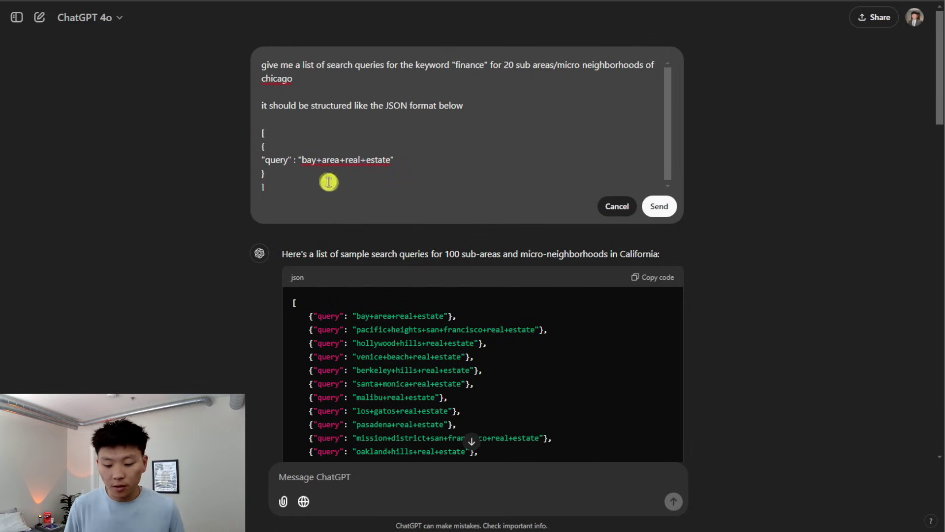
drag(391, 161, 302, 161)
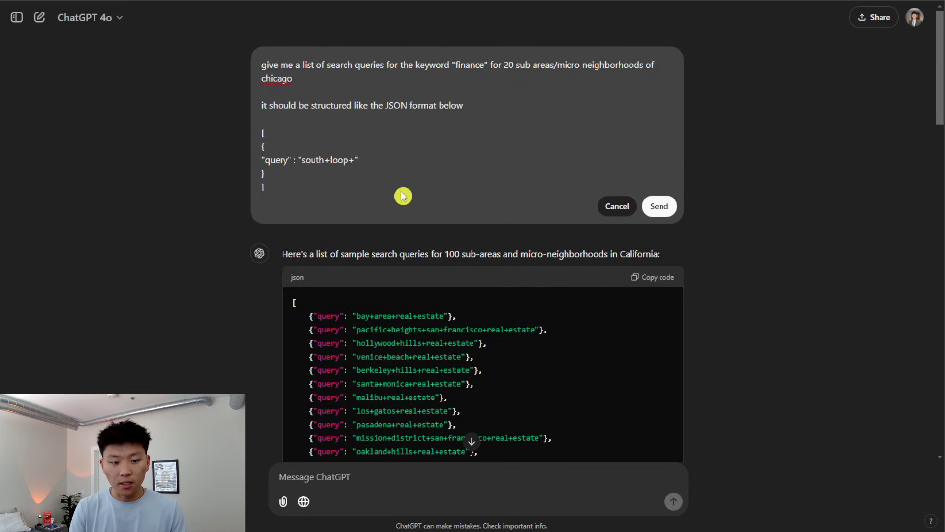
click(660, 207)
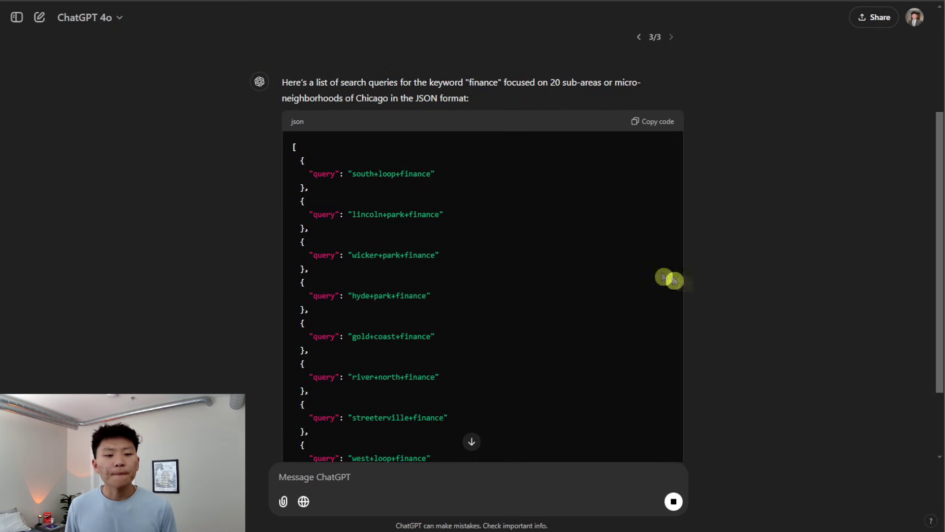
Step: Copy the complete generated JSON list of Chicago finance queries
scroll(755, 312, down, 5)
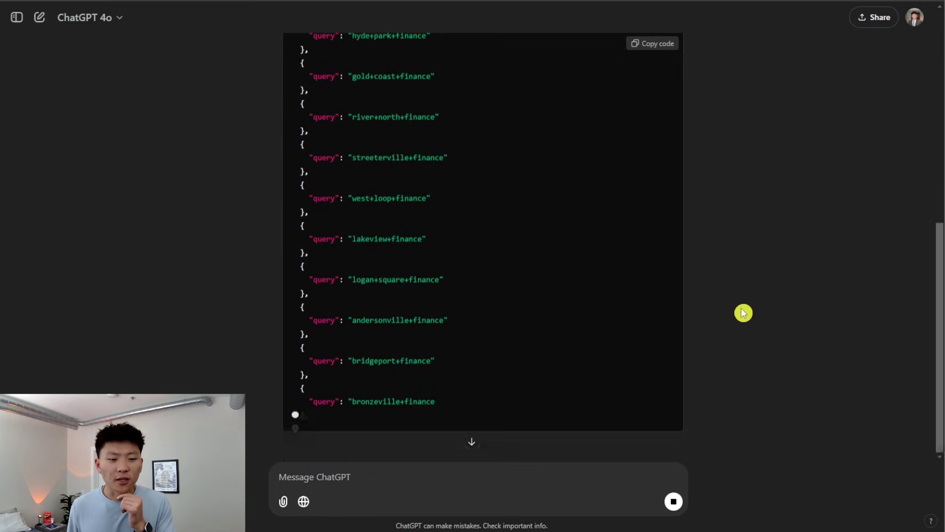
scroll(743, 314, down, 3)
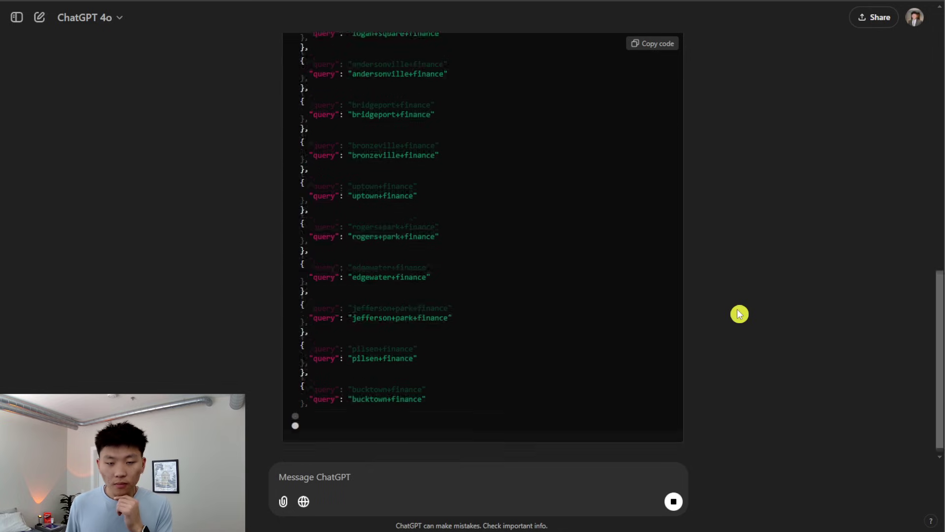
click(653, 44)
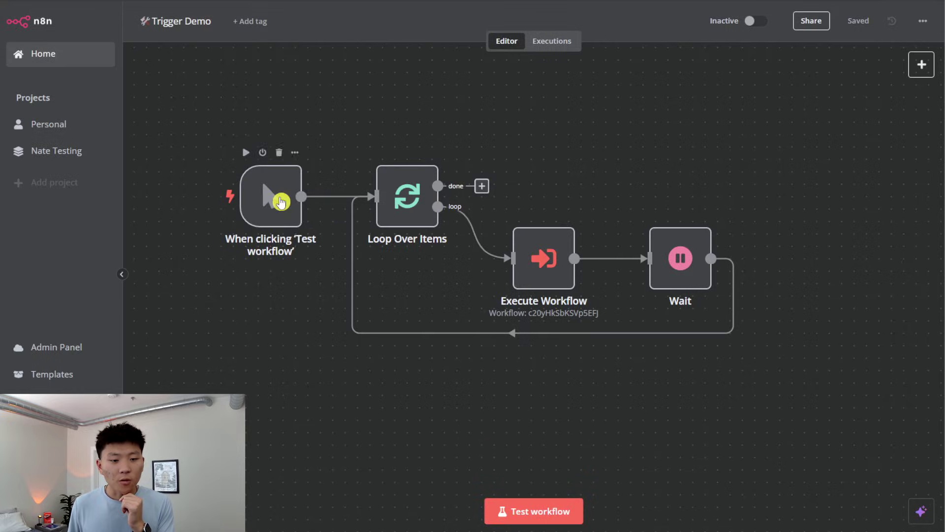
Step: In n8n's Trigger Demo workflow, replace the manual trigger node's output with the copied JSON query list and save it as pinned data
double_click(276, 202)
click(910, 56)
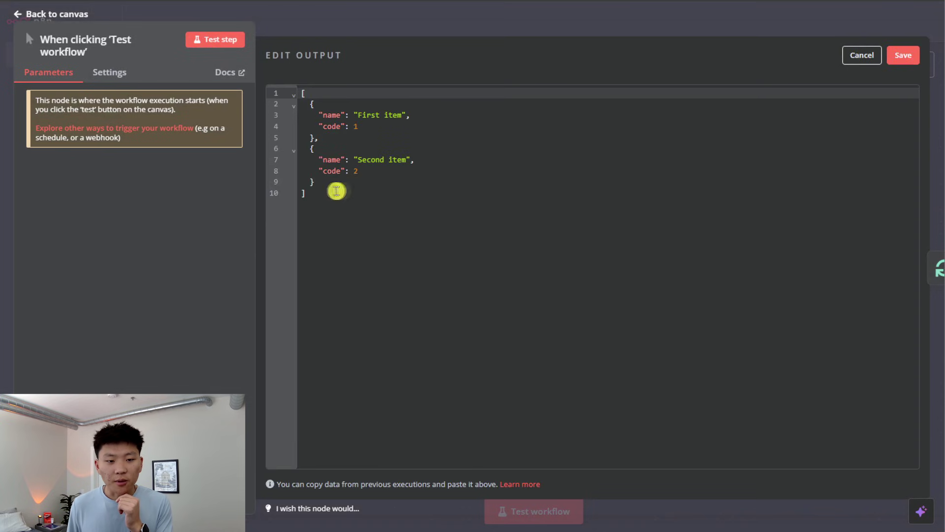
key(ctrl+a)
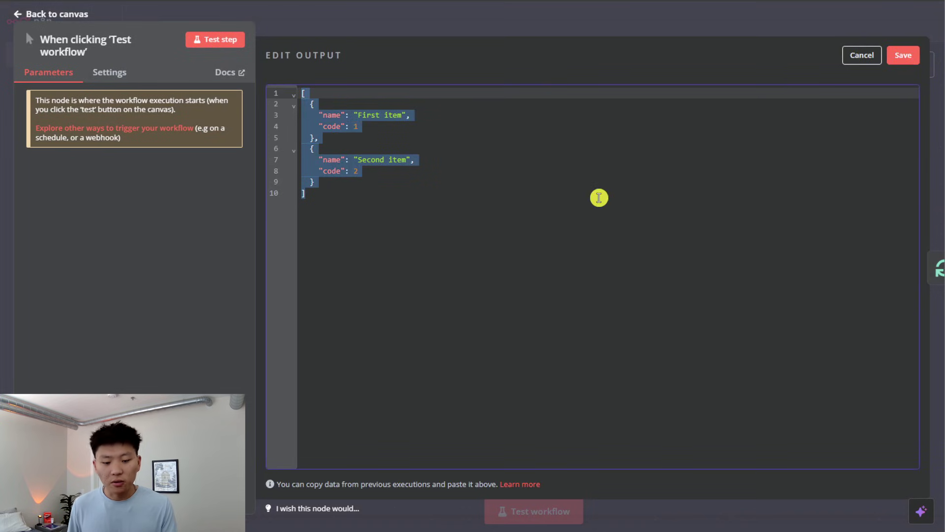
key(ctrl+v)
scroll(483, 323, up, 10)
click(485, 138)
click(902, 55)
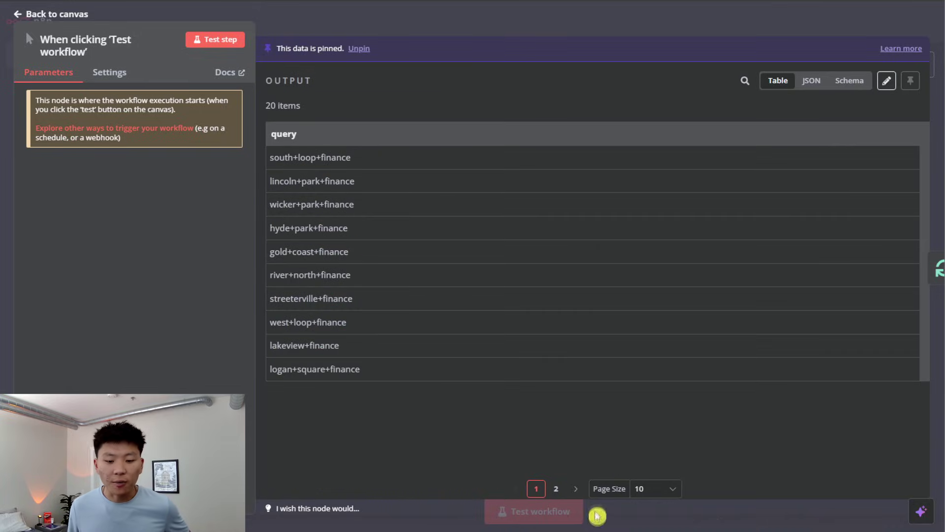
Step: Look through both pages of the pinned finance queries, return to the canvas and run the Trigger Demo workflow
click(579, 490)
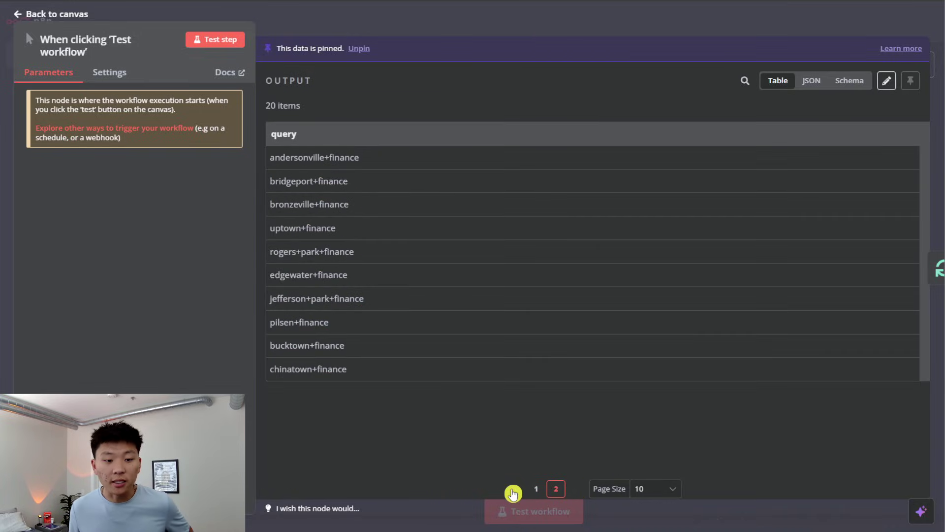
click(512, 492)
click(559, 17)
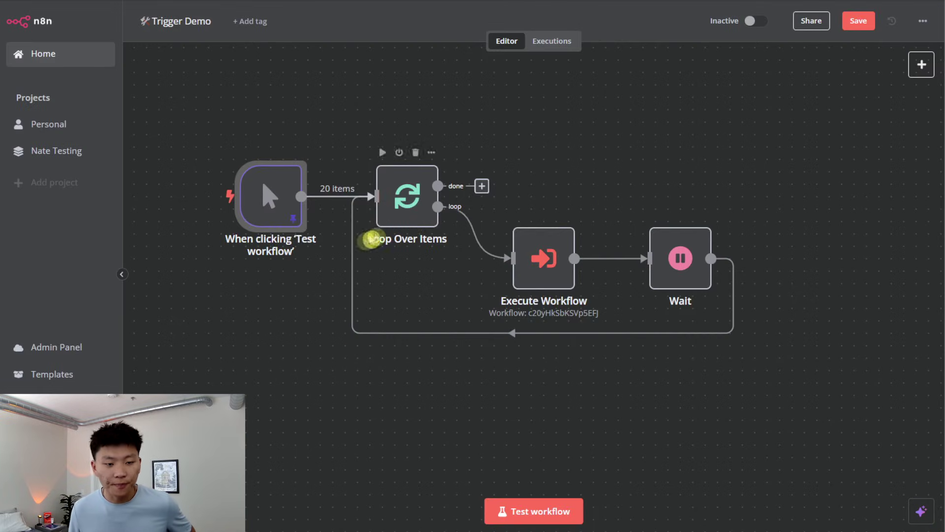
click(533, 508)
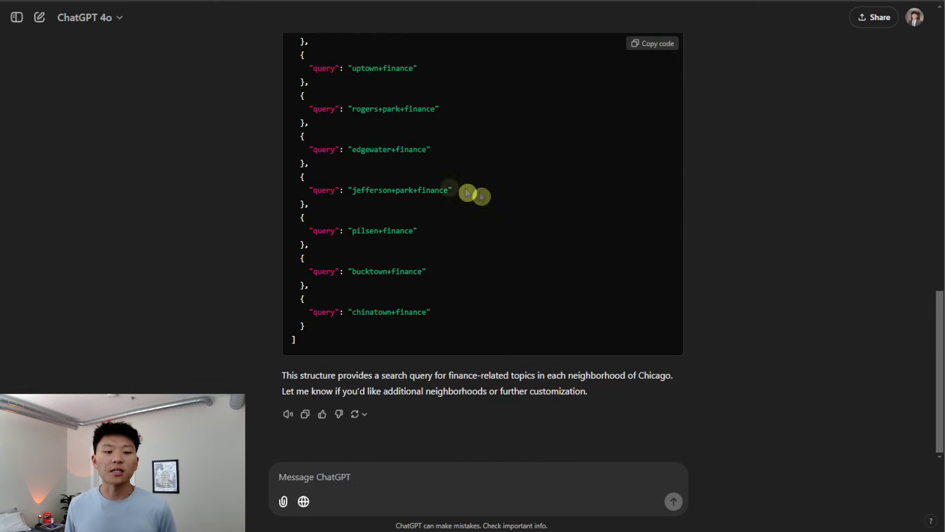
Step: Follow the Trigger Demo run across its nodes and check the Scraping Emails spreadsheet for newly added emails
scroll(469, 192, up, 10)
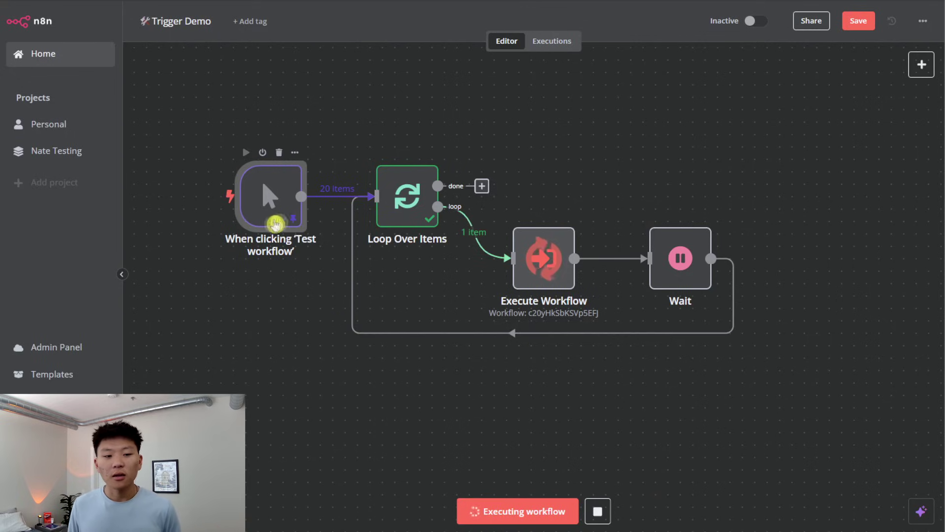
drag(305, 308, 542, 363)
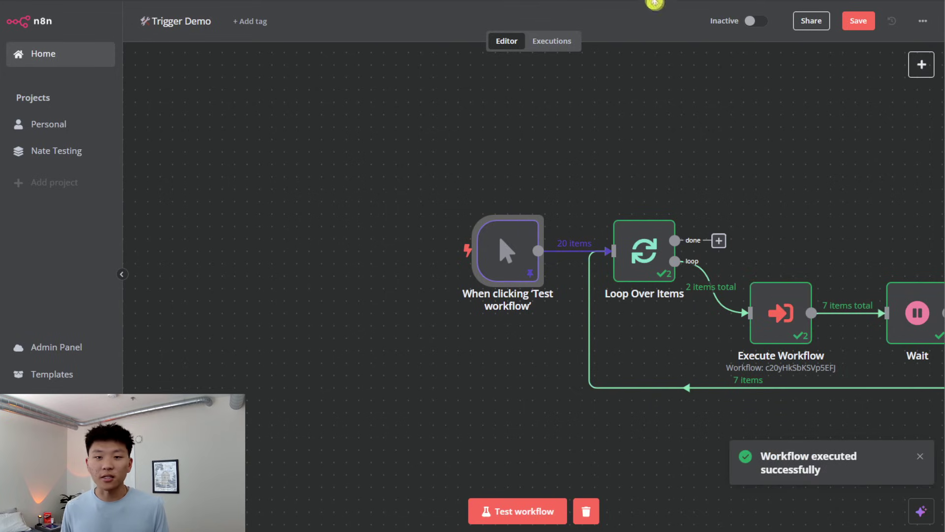
drag(616, 348, 382, 316)
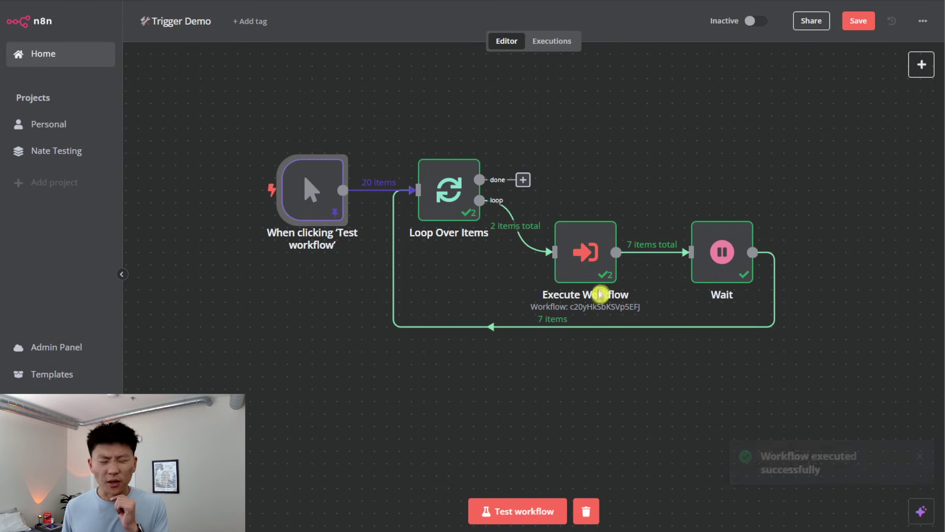
mouse_move(595, 266)
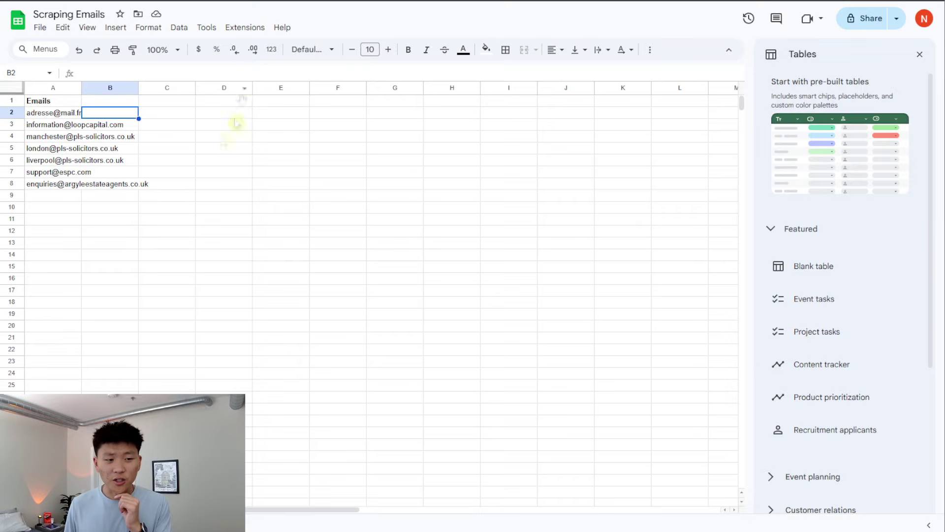
click(80, 211)
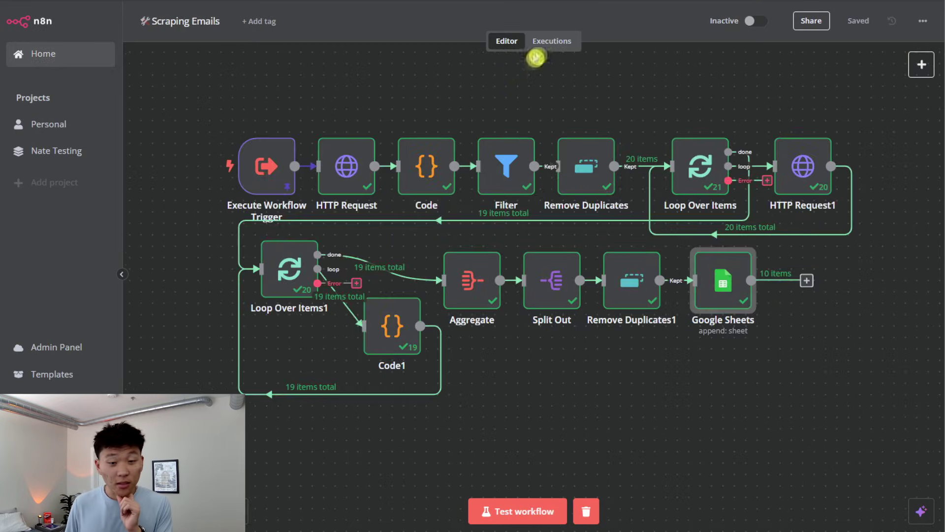
Step: Inspect the Remove Duplicates1 output in the Scraping Emails workflow's 12:44:08 execution and compare it with the emails in A2:A8 of the spreadsheet
click(546, 43)
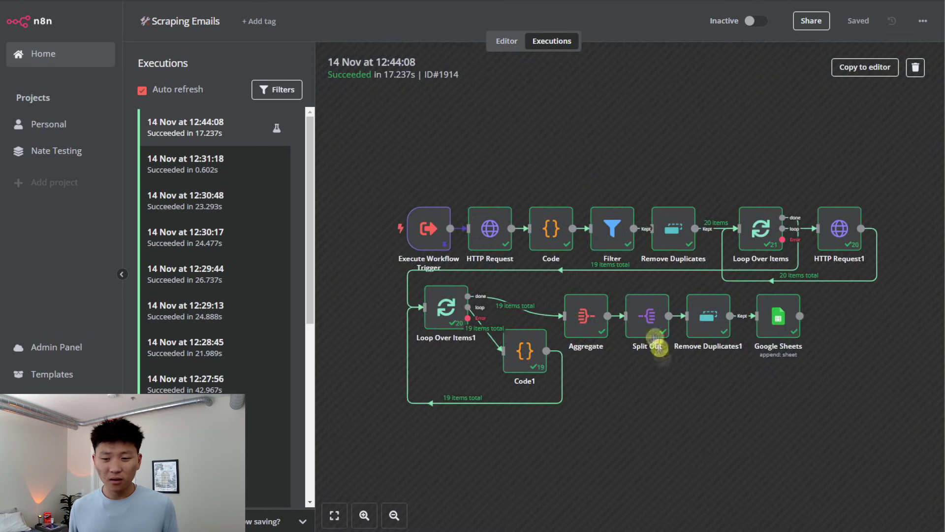
click(184, 162)
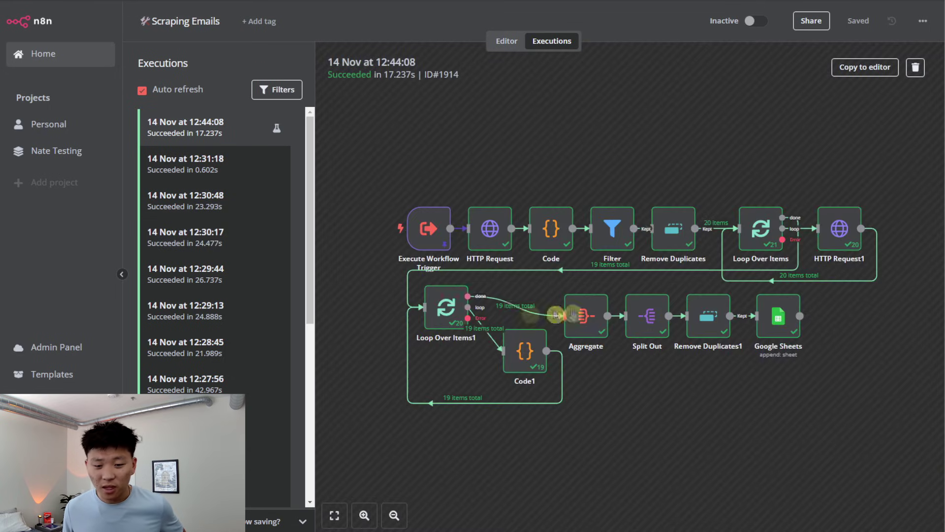
click(714, 320)
double_click(714, 320)
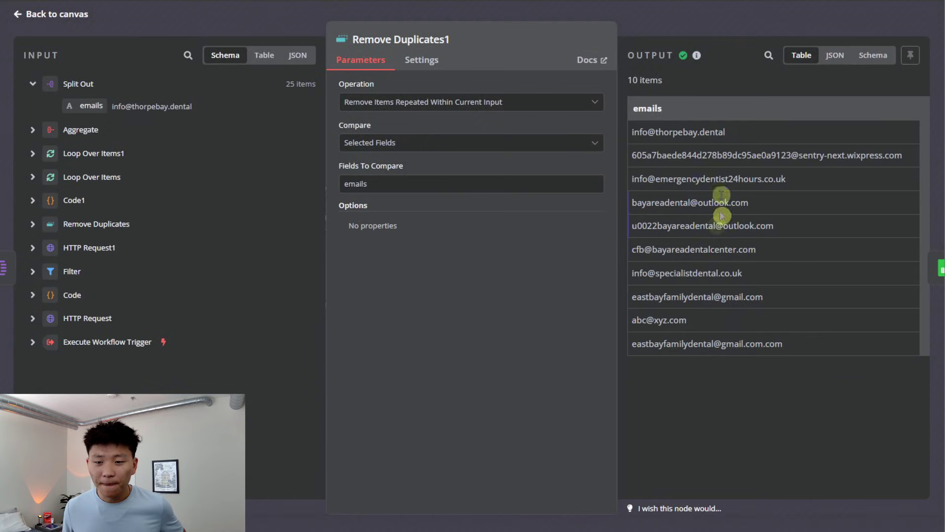
click(689, 34)
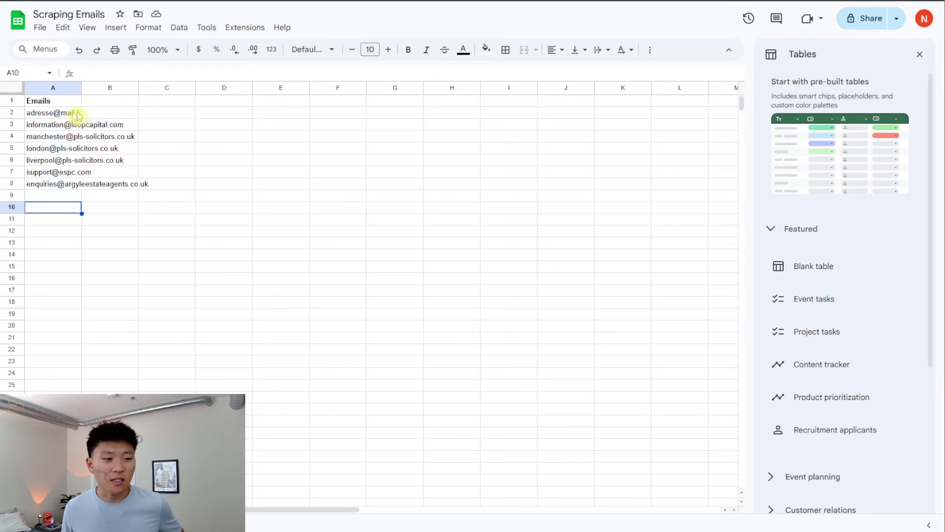
drag(69, 114, 57, 183)
click(285, 188)
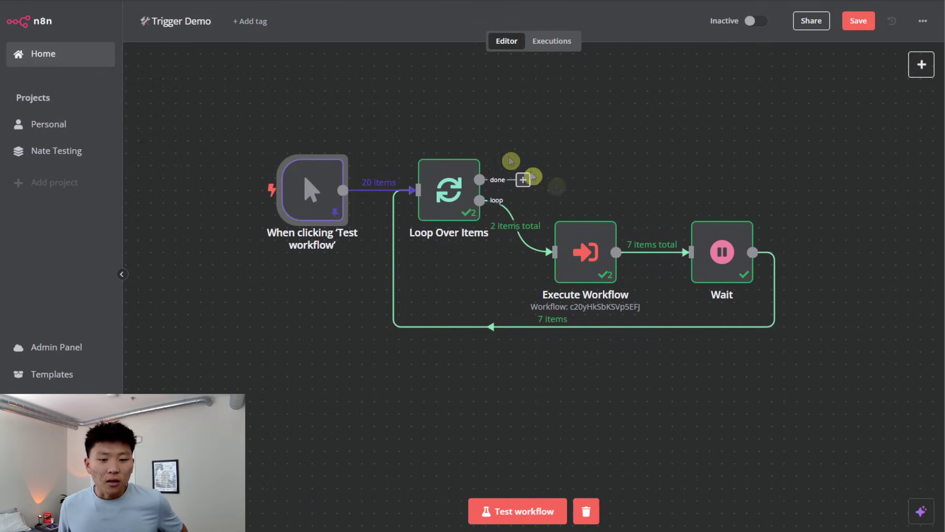
Step: In the Trigger Demo workflow, examine the run data of the Loop Over Items, Execute Workflow and Wait nodes
double_click(449, 193)
click(750, 109)
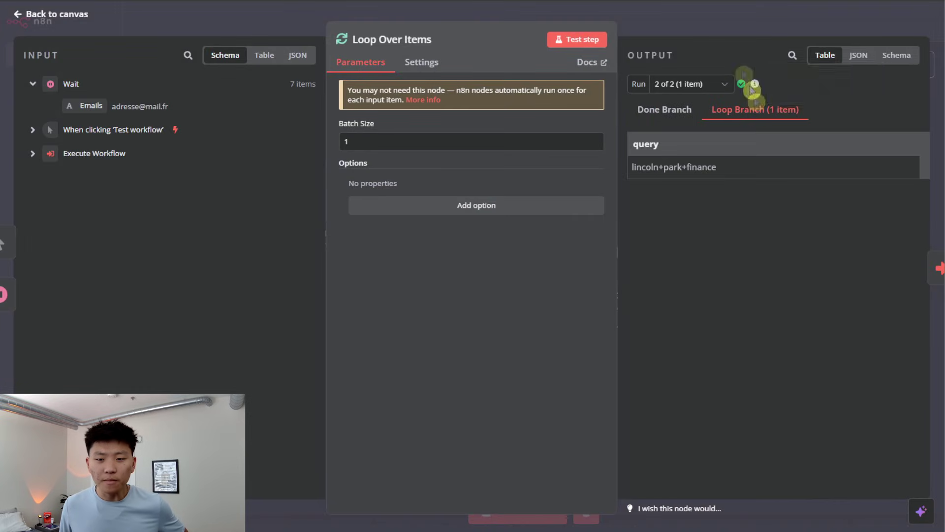
click(708, 11)
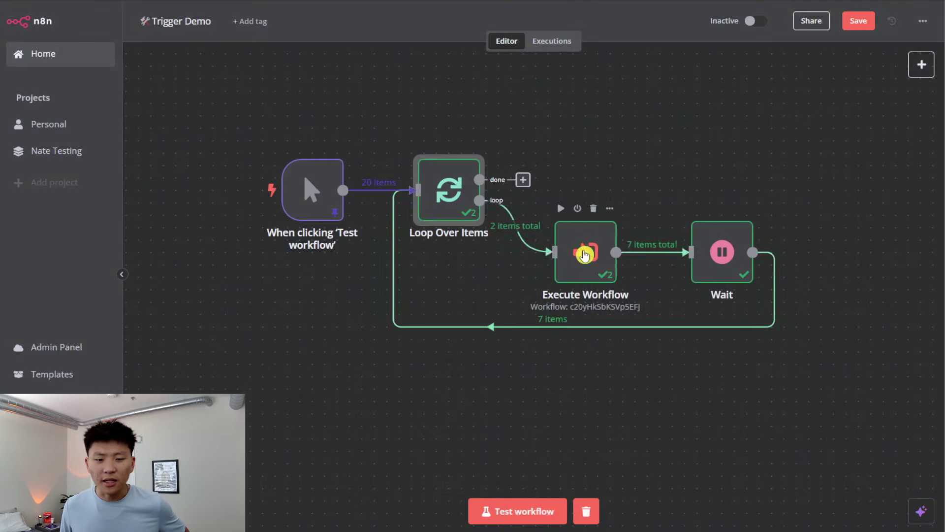
double_click(585, 255)
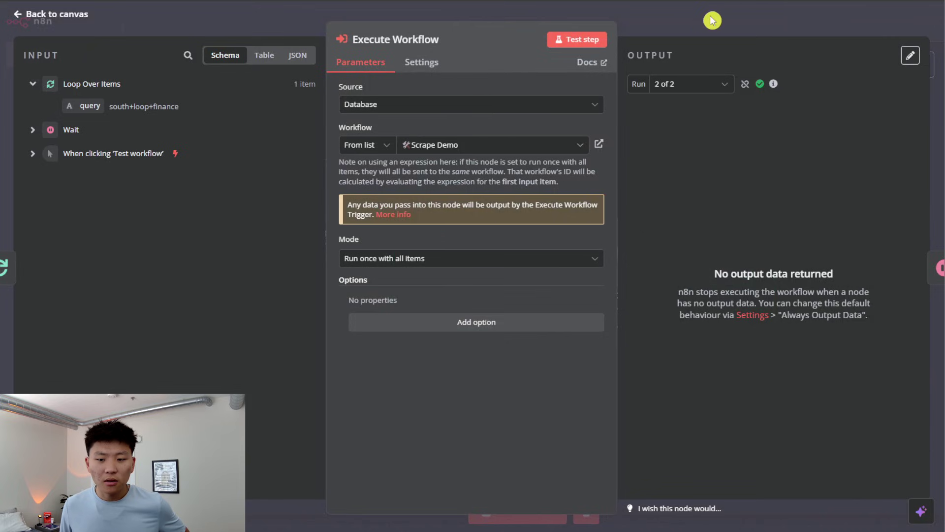
click(694, 28)
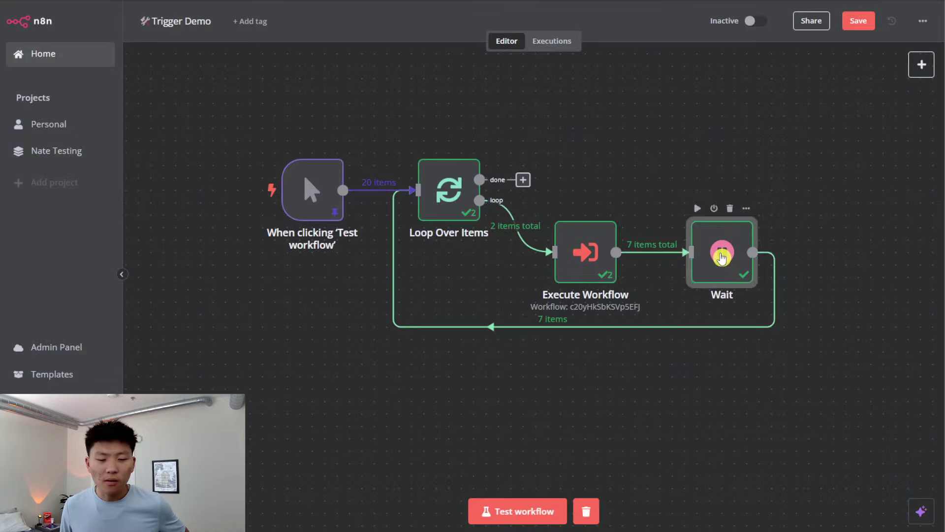
double_click(723, 251)
click(693, 21)
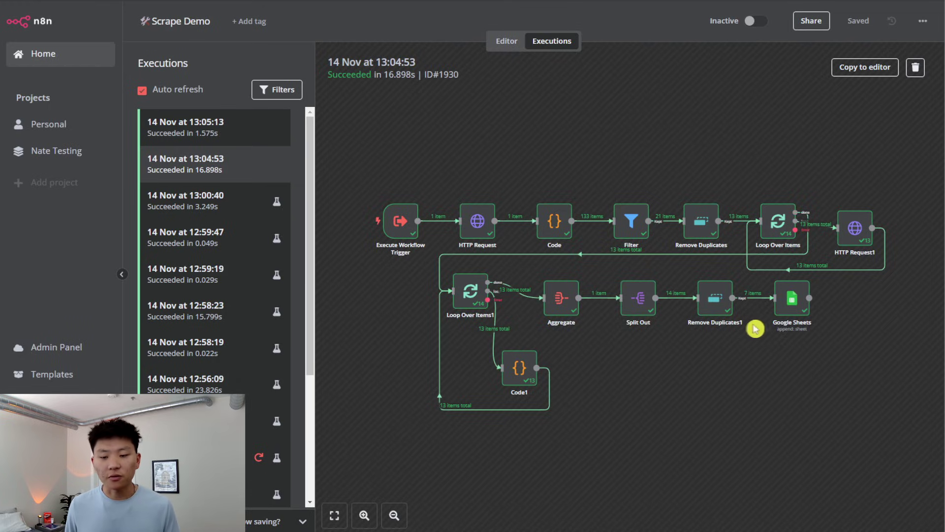
Step: Compare the Remove Duplicates1 output of Scrape Demo's 13:04:53 execution with the emails in A2:A8 of the spreadsheet
double_click(716, 302)
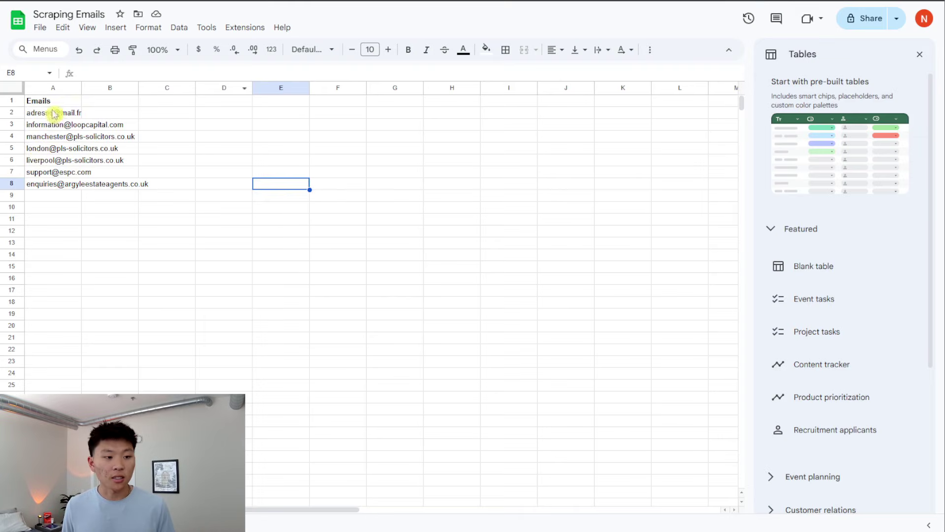
drag(54, 113, 62, 183)
click(281, 185)
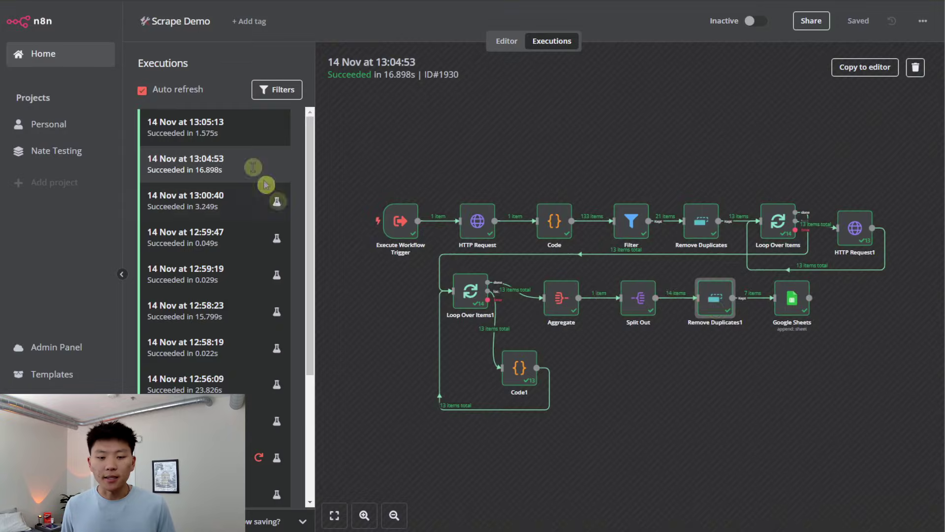
Step: Open Scrape Demo's 13:05:13 execution and check which query its Execute Workflow Trigger received
click(219, 130)
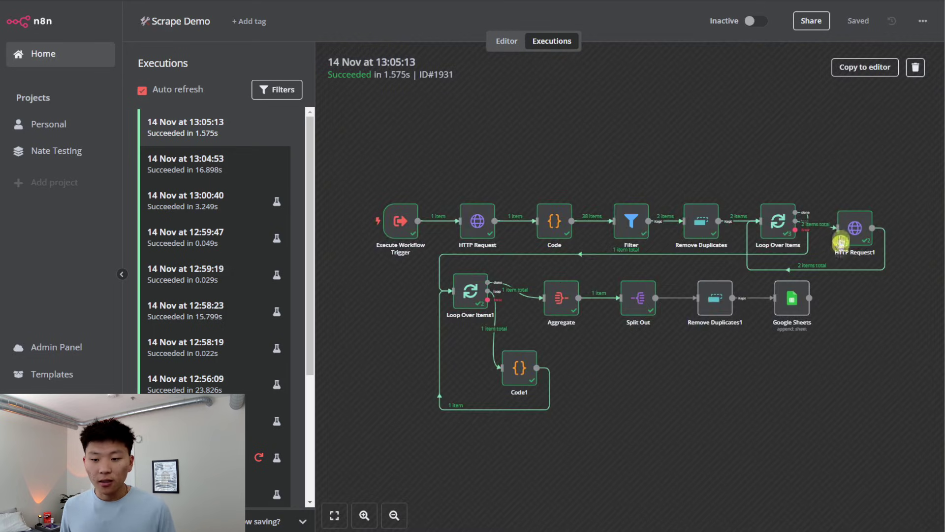
double_click(407, 221)
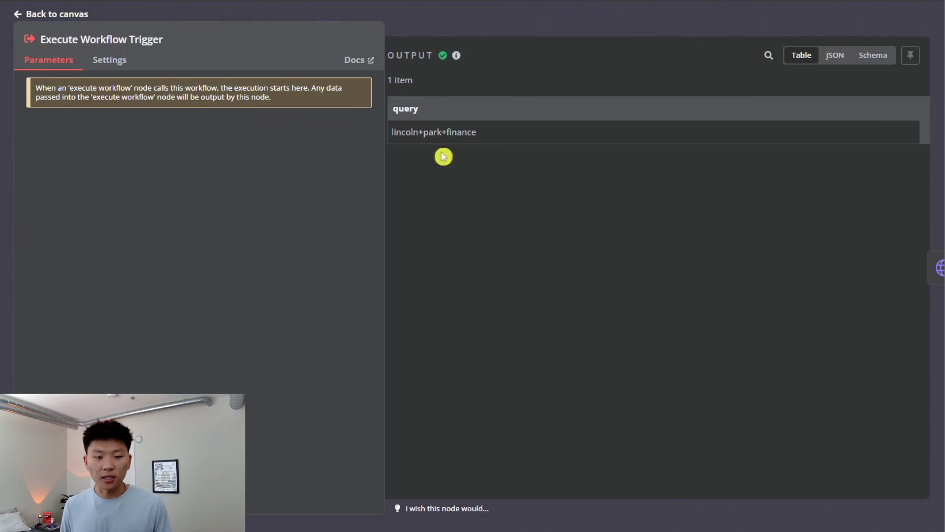
click(615, 27)
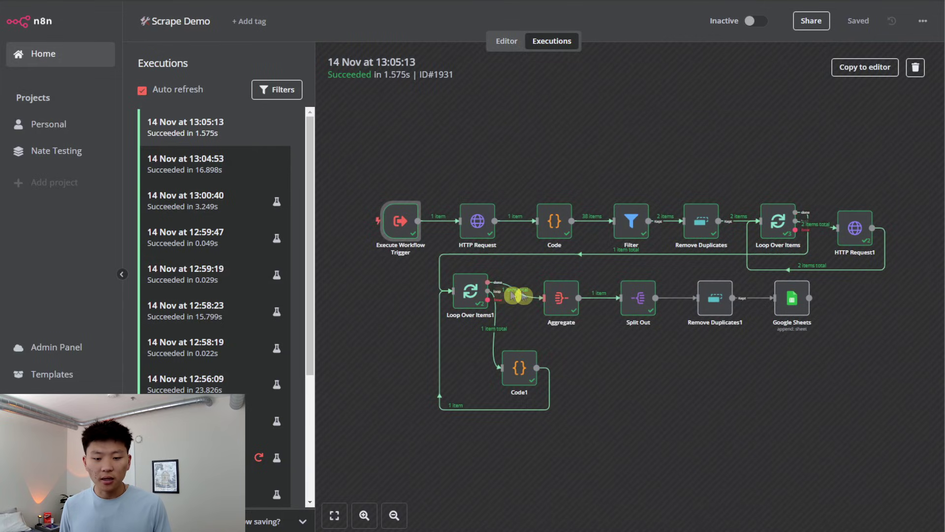
Step: Inspect the Aggregate and Split Out outputs in Scrape Demo's 13:05:13 execution
double_click(562, 307)
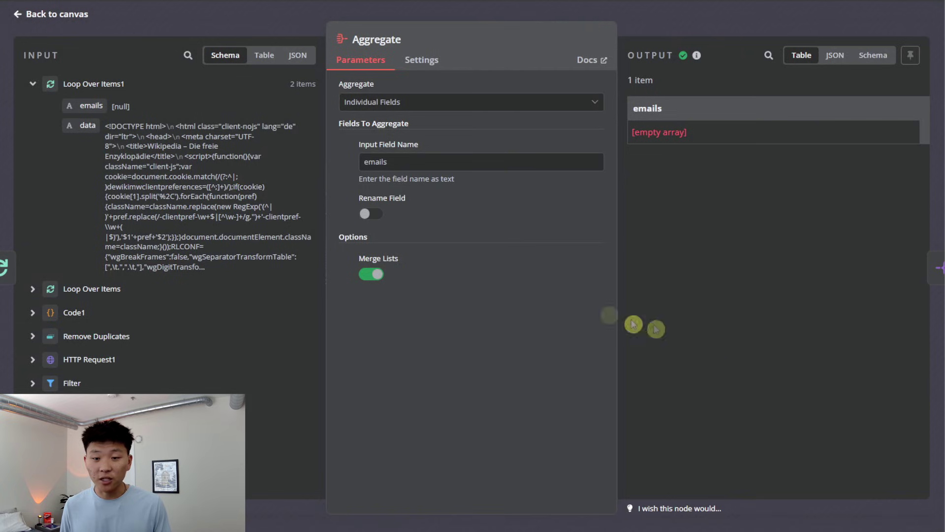
click(692, 32)
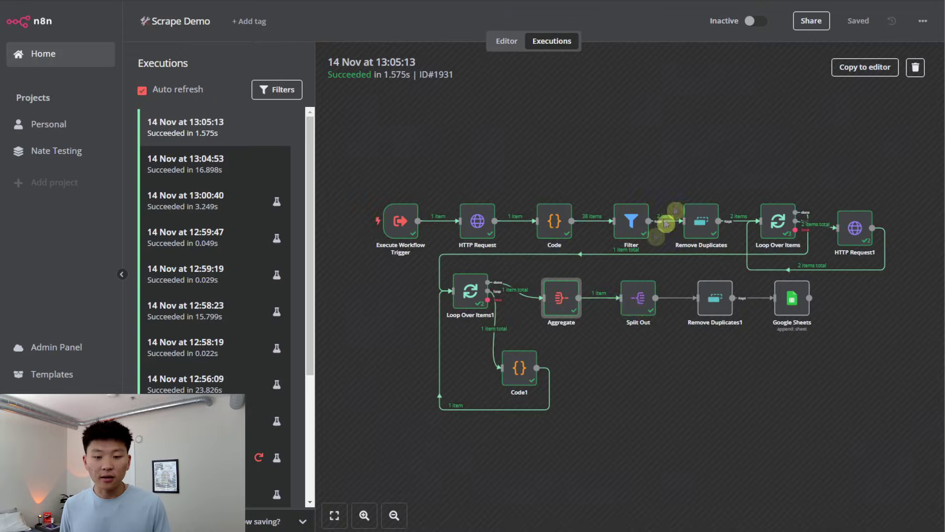
double_click(645, 300)
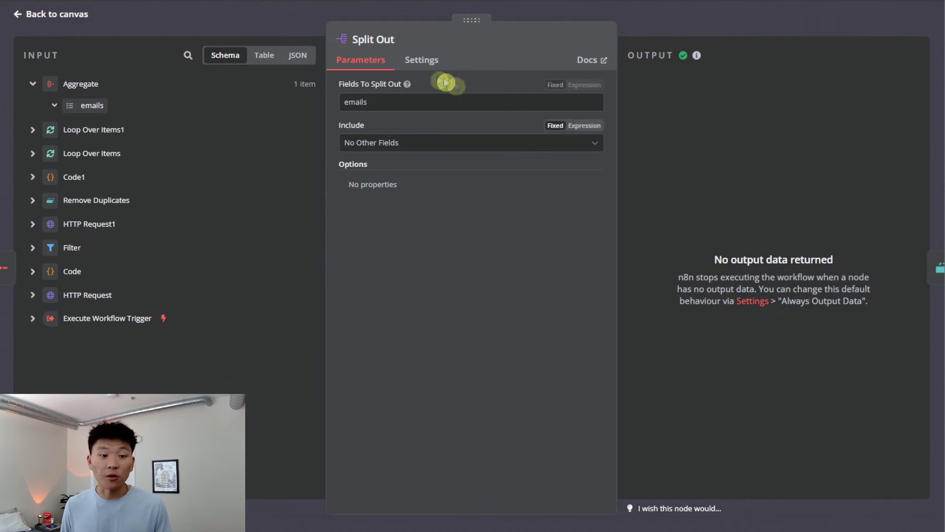
click(426, 64)
click(380, 67)
click(728, 21)
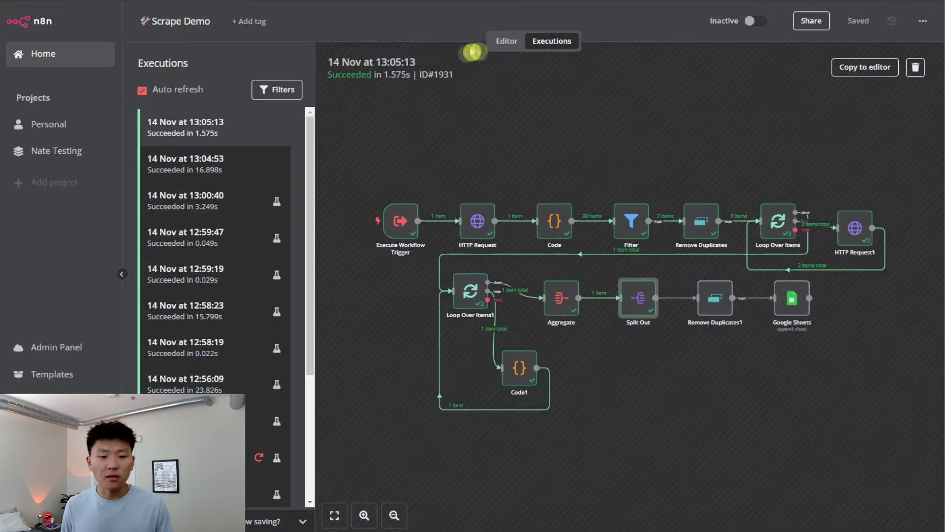
Step: In Scrape Demo's editor, set the Split Out node's On Error behaviour to Continue
click(506, 46)
double_click(558, 268)
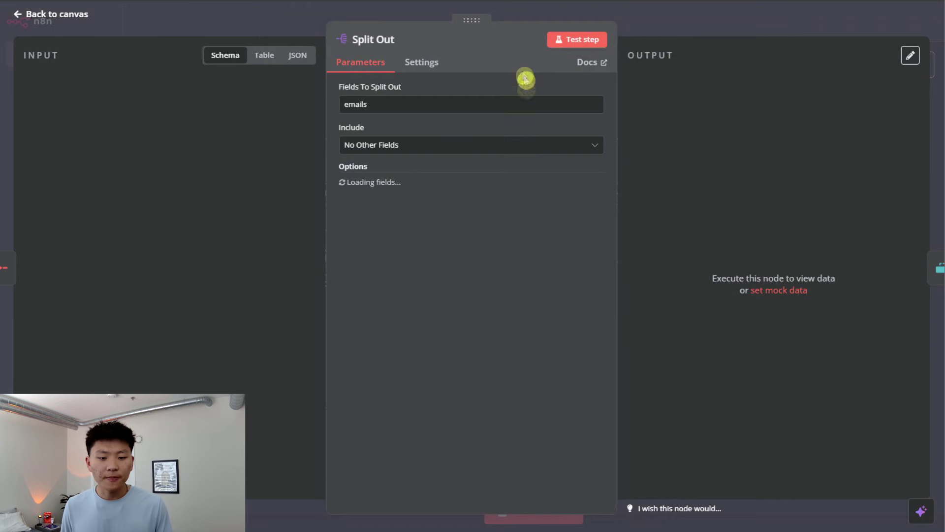
click(440, 66)
click(470, 236)
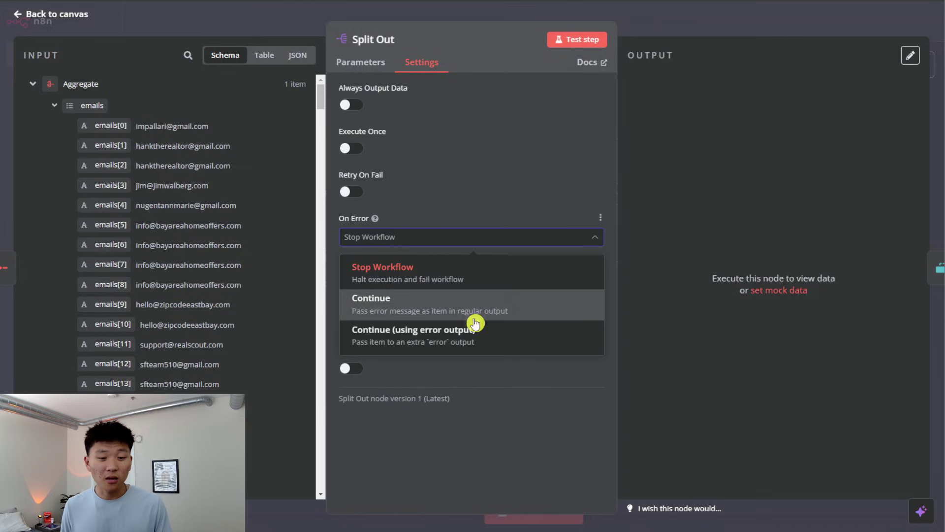
click(529, 314)
click(686, 16)
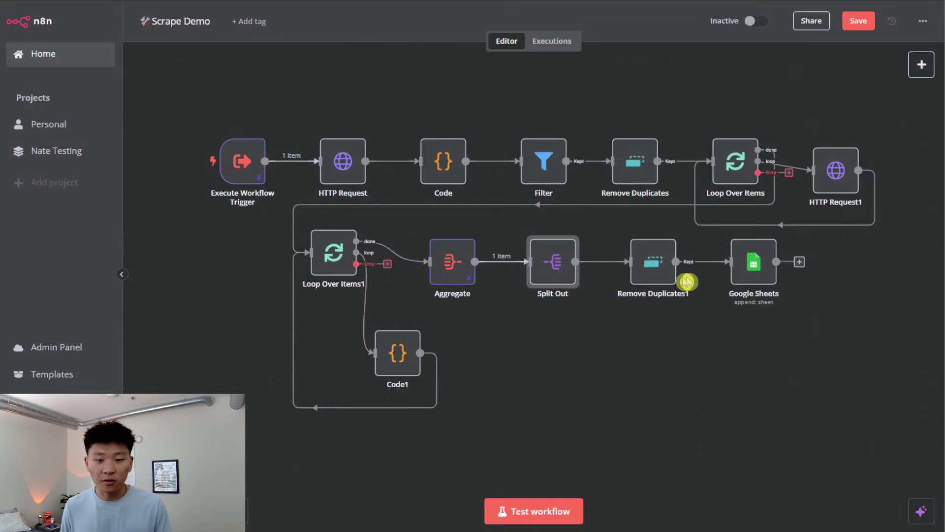
Step: Set the Remove Duplicates1 node's On Error behaviour to Continue
click(660, 268)
key(Return)
click(424, 62)
click(438, 237)
click(418, 300)
click(672, 30)
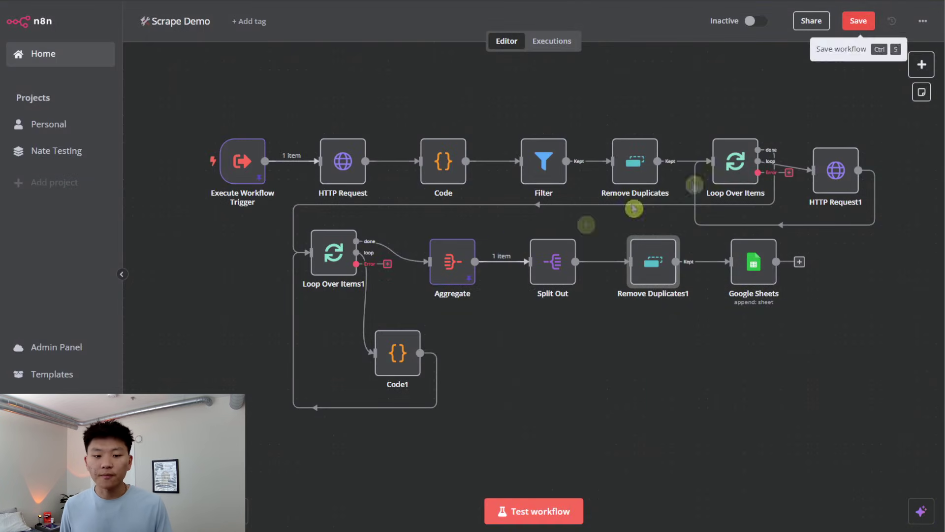
Step: Check the Aggregate node's pinned emails and save the Scrape Demo workflow
double_click(452, 260)
click(747, 26)
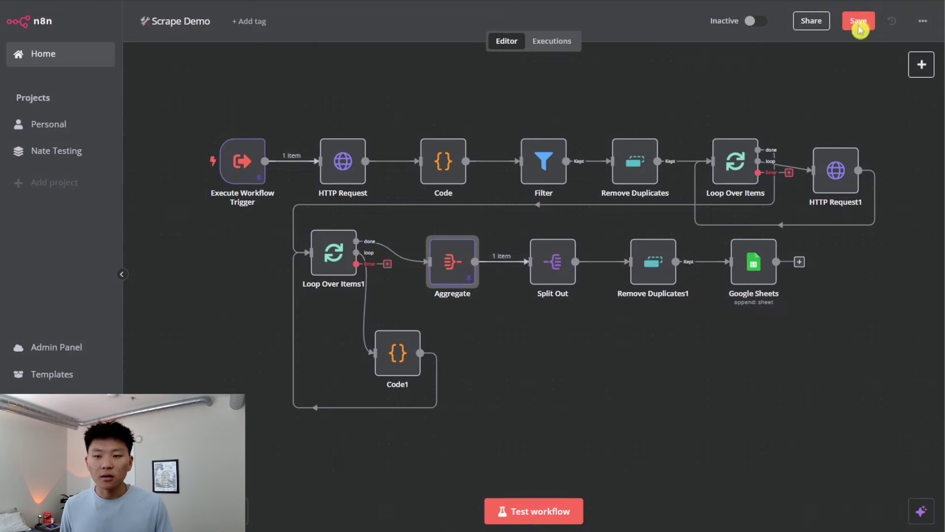
double_click(466, 261)
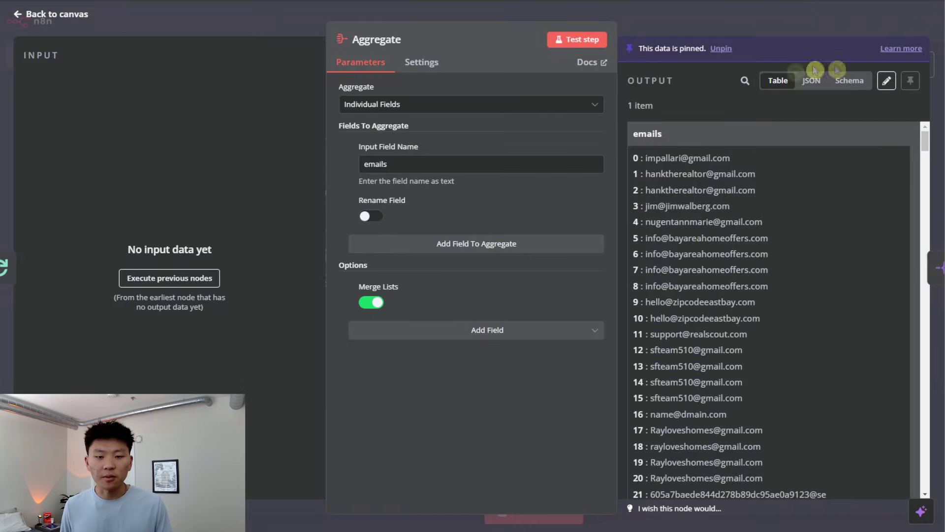
click(739, 29)
click(863, 22)
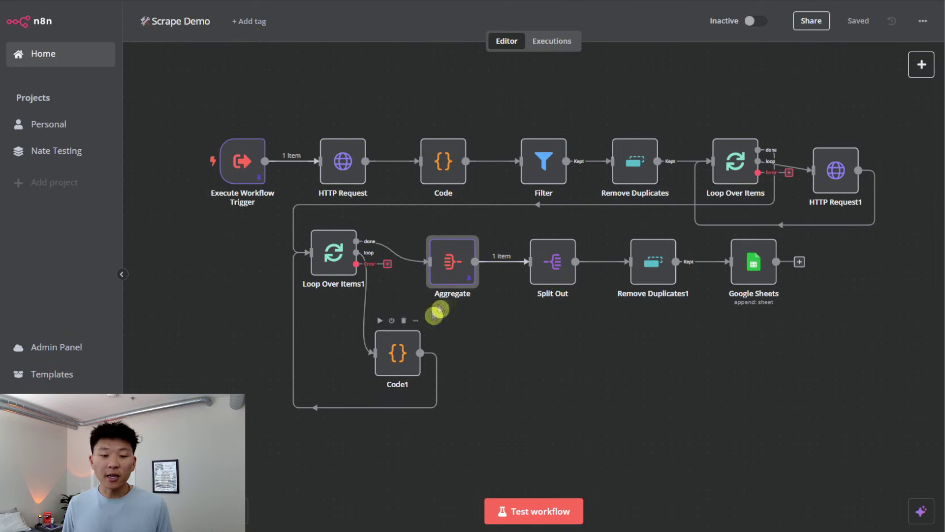
Step: Check the pinned query of the Execute Workflow Trigger and save Scrape Demo again
double_click(243, 162)
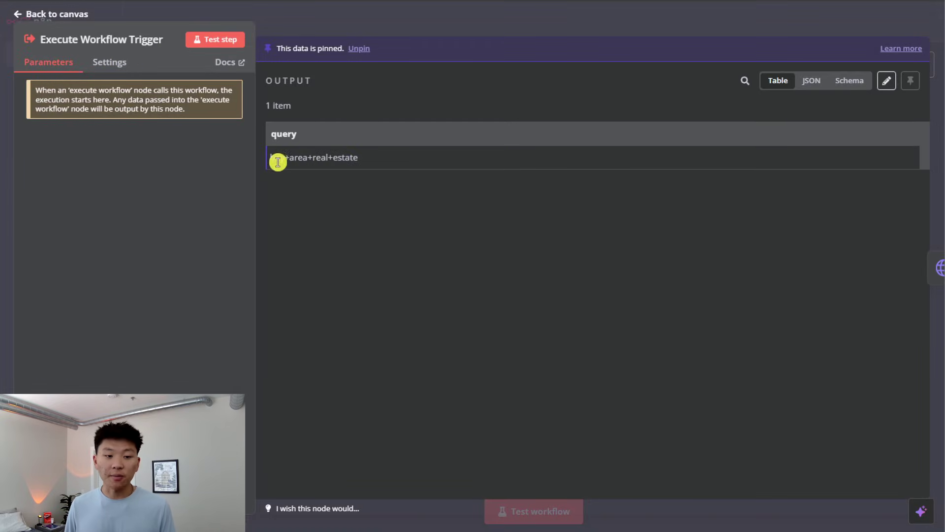
drag(279, 159, 384, 170)
click(473, 21)
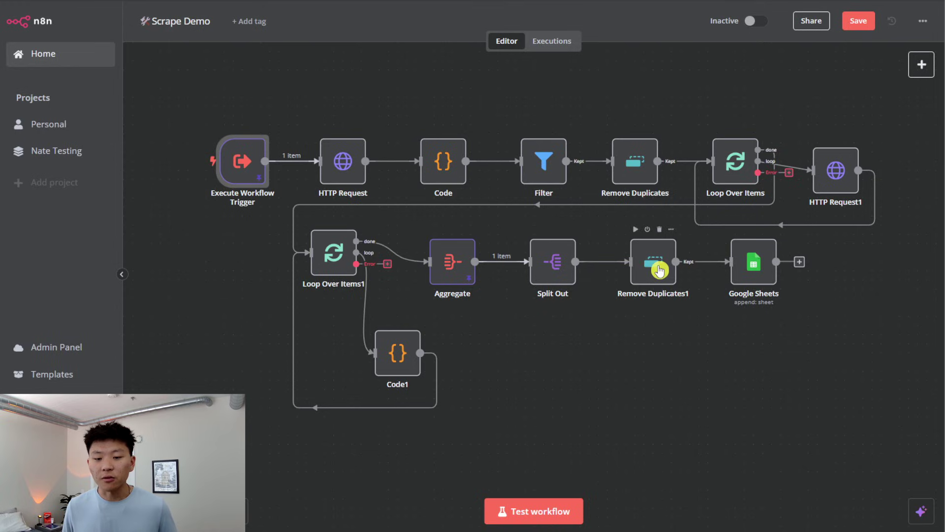
click(858, 20)
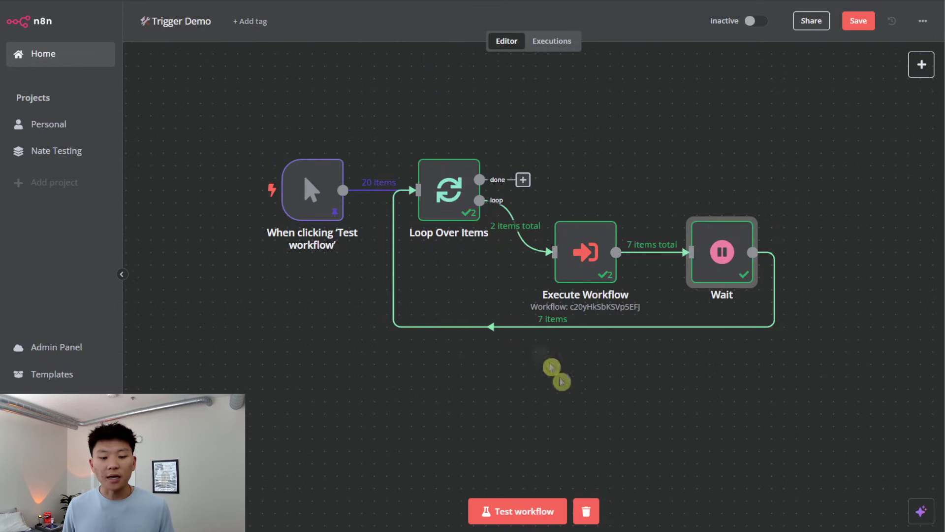
Step: Run the Trigger Demo workflow and check the emails it appends to the Scraping Emails spreadsheet
click(516, 511)
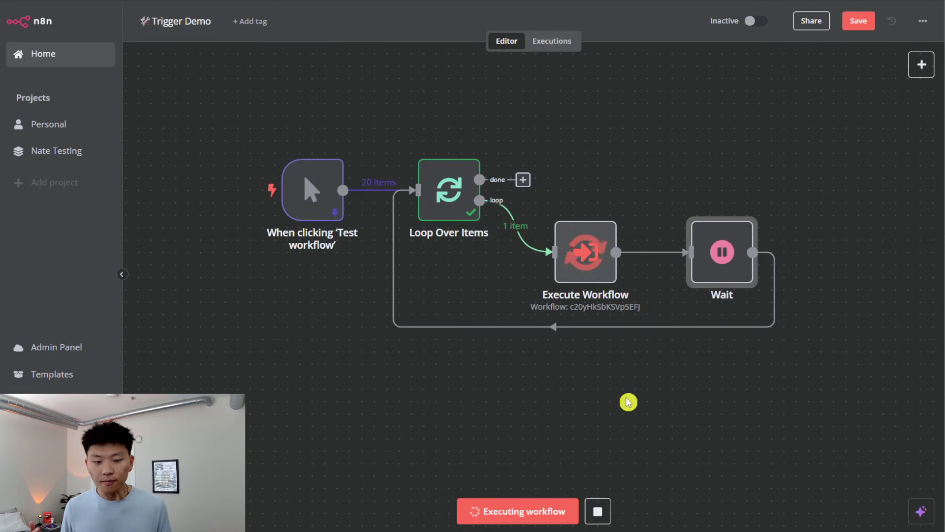
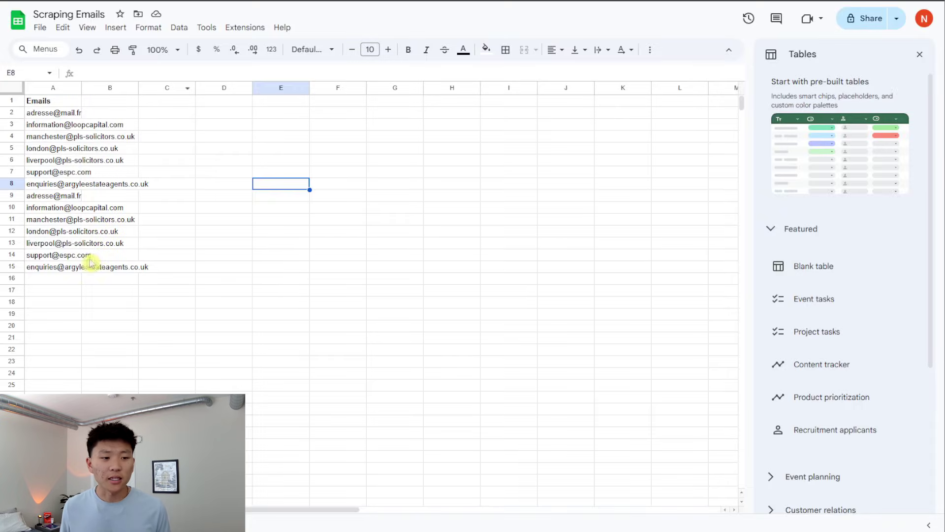
mouse_move(74, 266)
mouse_down()
mouse_move(61, 114)
mouse_move(75, 270)
mouse_up()
click(62, 114)
click(282, 159)
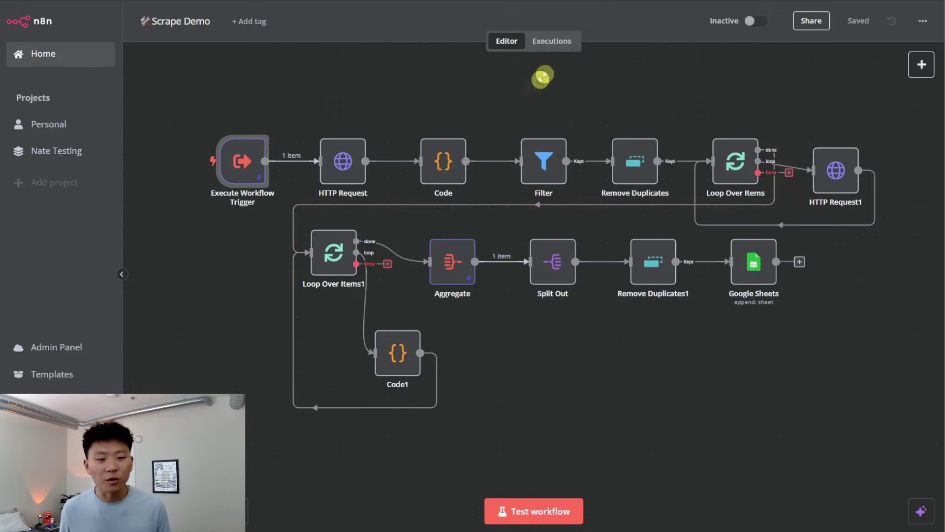
Step: Open Scrape Demo's 13:08:40 execution and examine the query its trigger received and the Split Out output
click(552, 41)
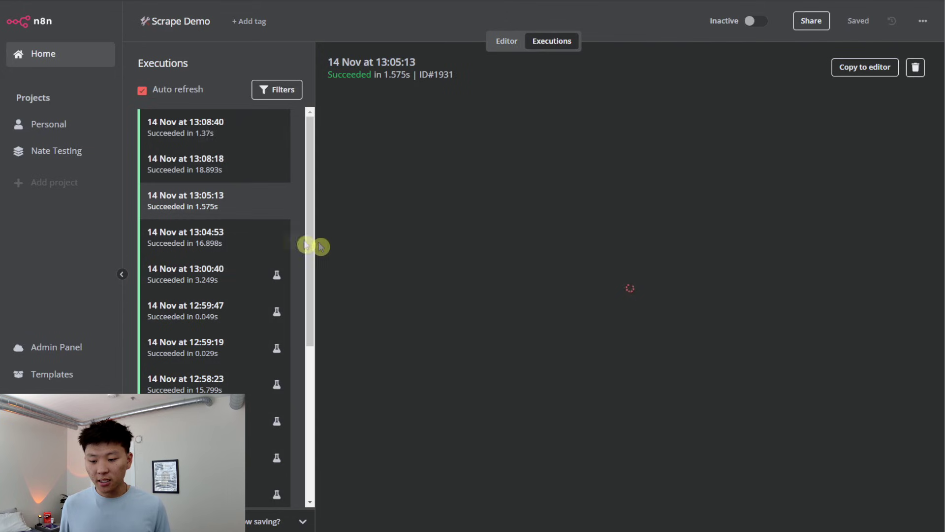
click(210, 141)
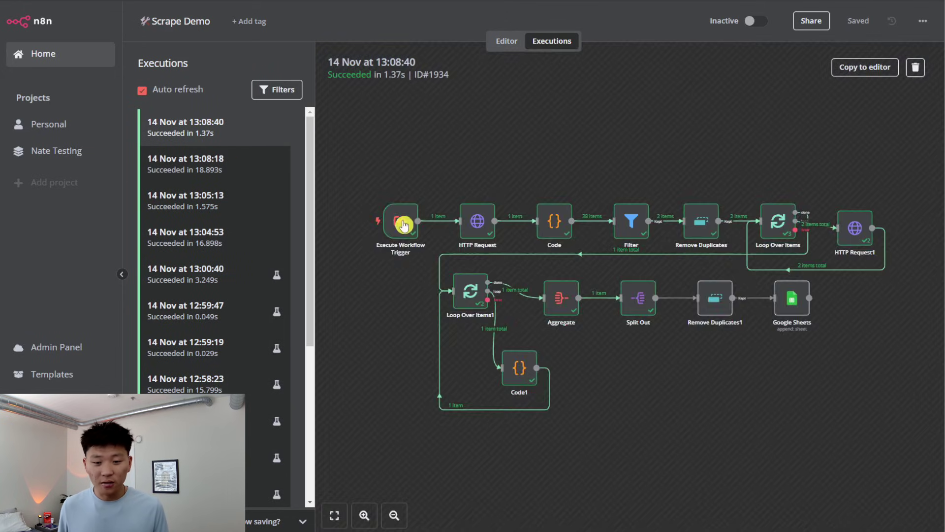
double_click(403, 225)
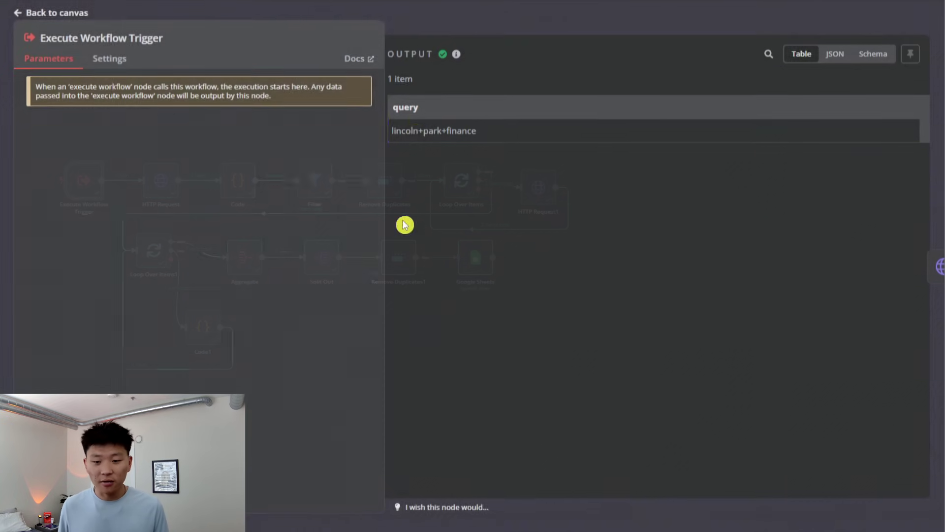
key(Escape)
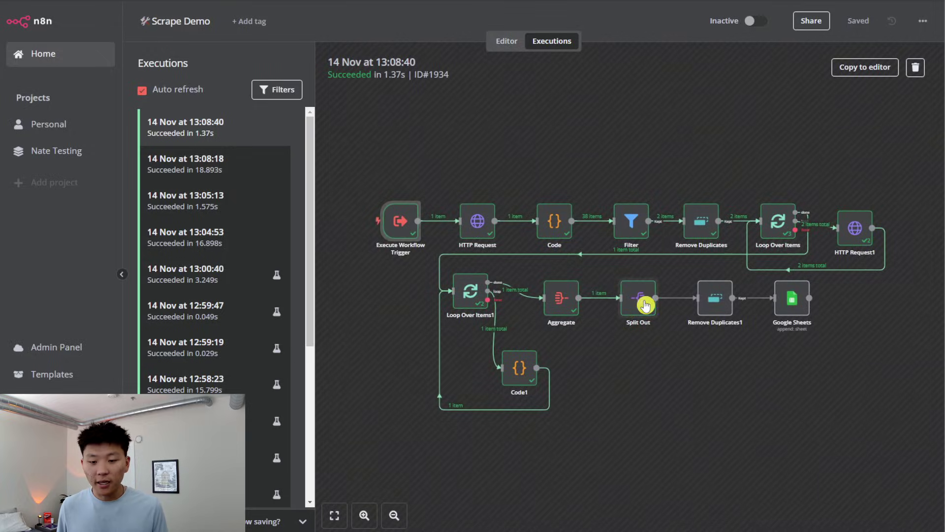
double_click(639, 302)
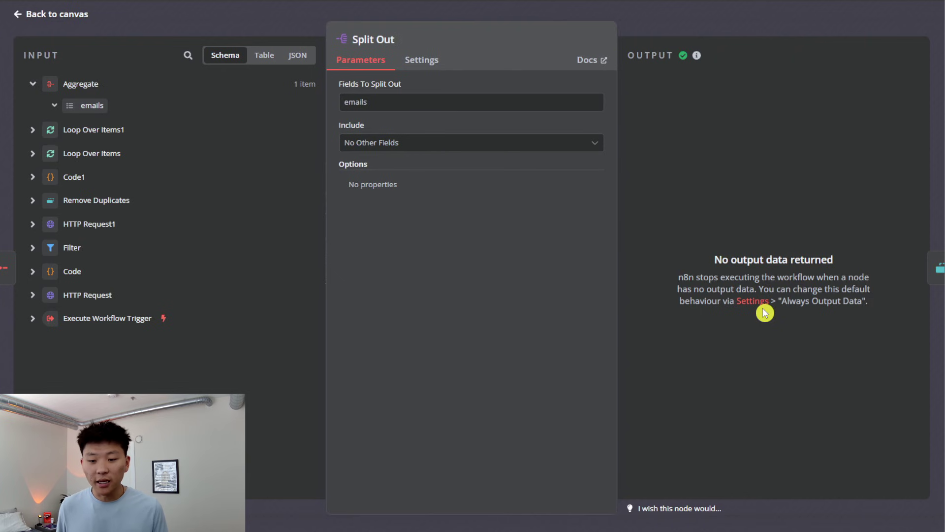
click(658, 10)
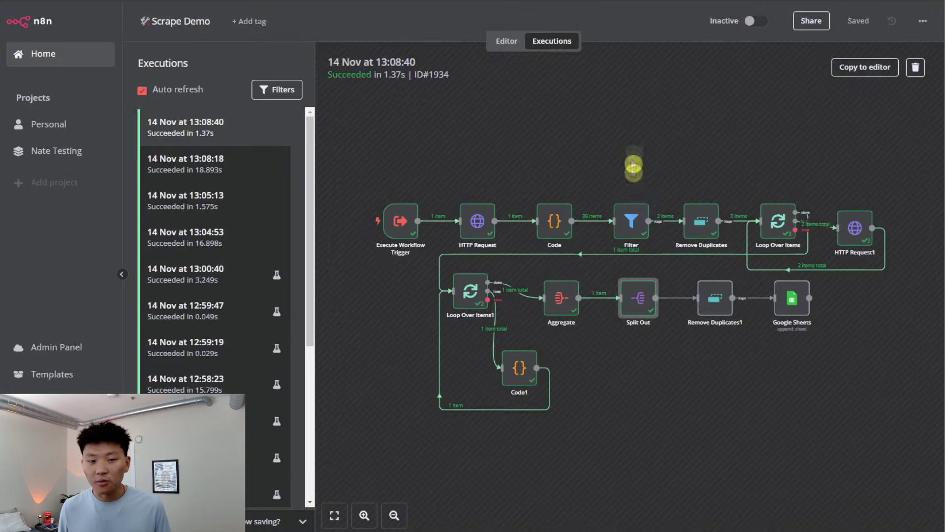
Step: In Scrape Demo's editor, enable Always Output Data for the Split Out node
click(501, 49)
double_click(553, 259)
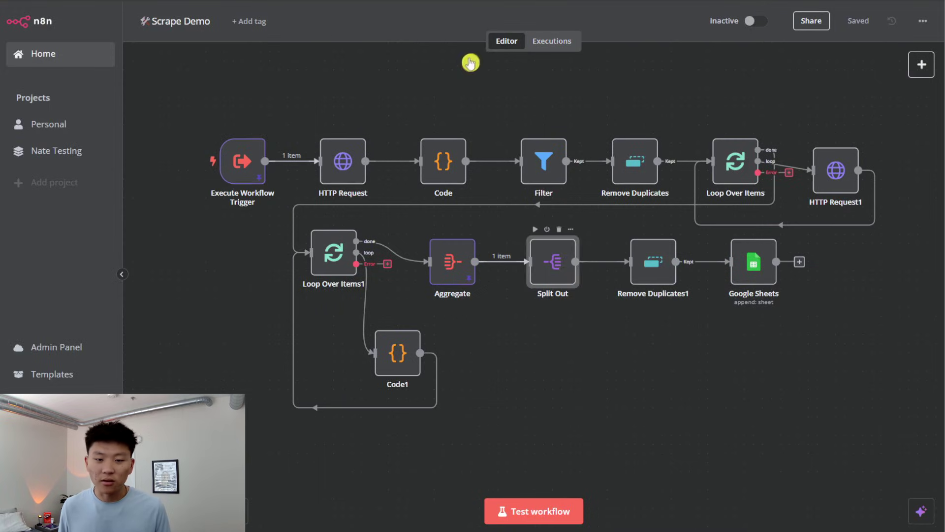
click(426, 62)
click(351, 105)
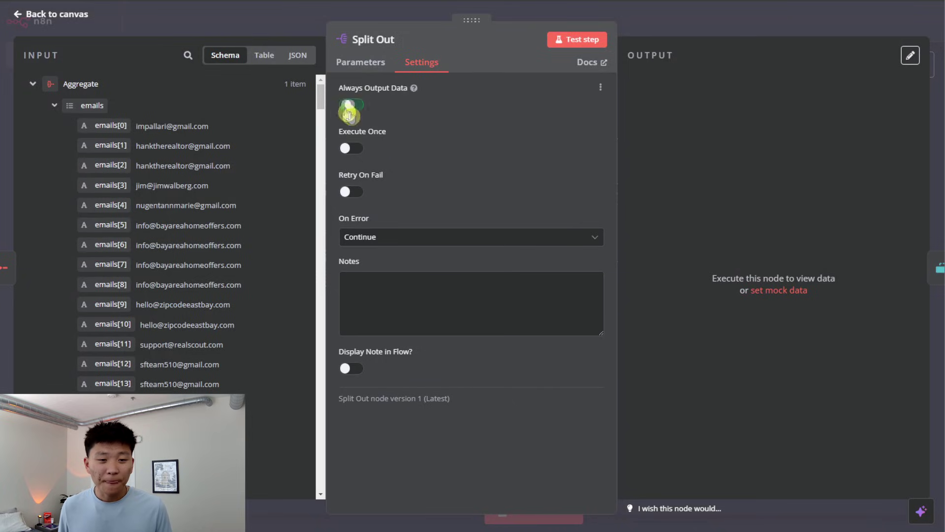
click(671, 33)
Step: Enable Always Output Data for the Remove Duplicates1 node and save the Scrape Demo workflow
double_click(658, 256)
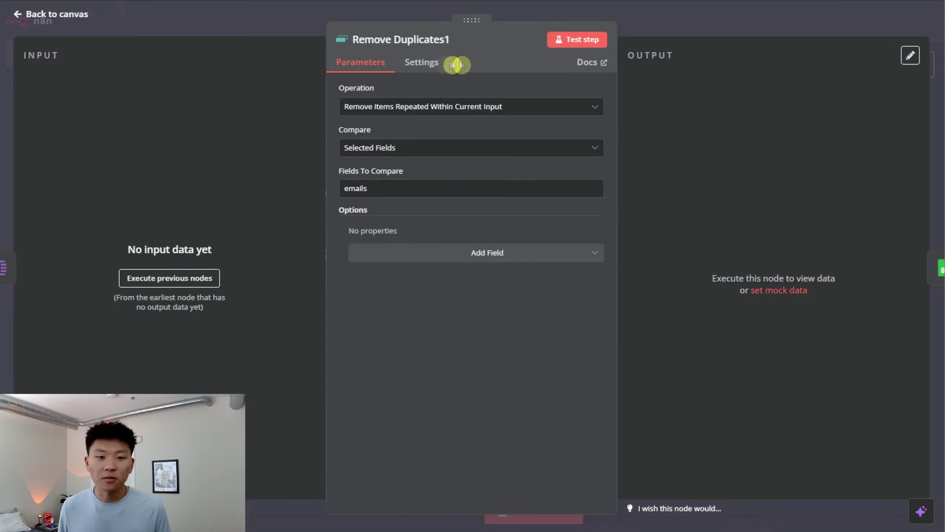
click(454, 63)
click(351, 105)
click(707, 32)
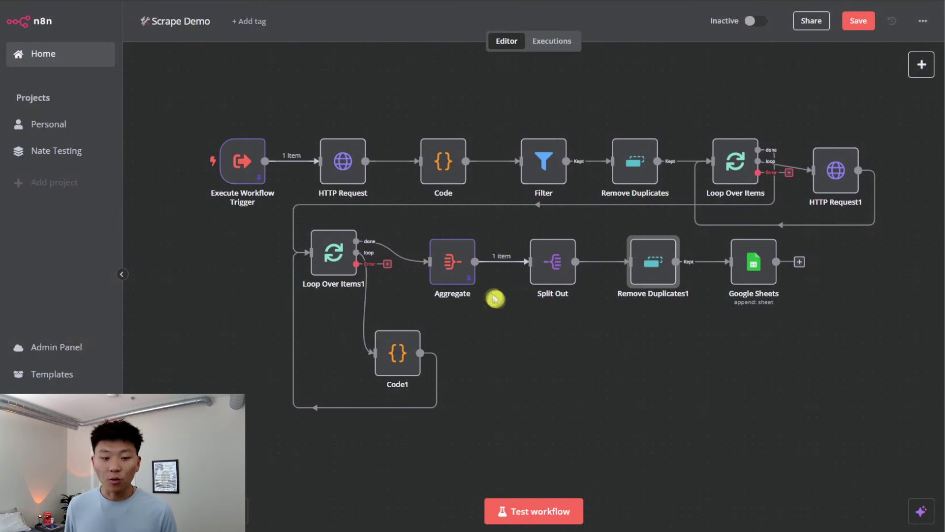
click(854, 24)
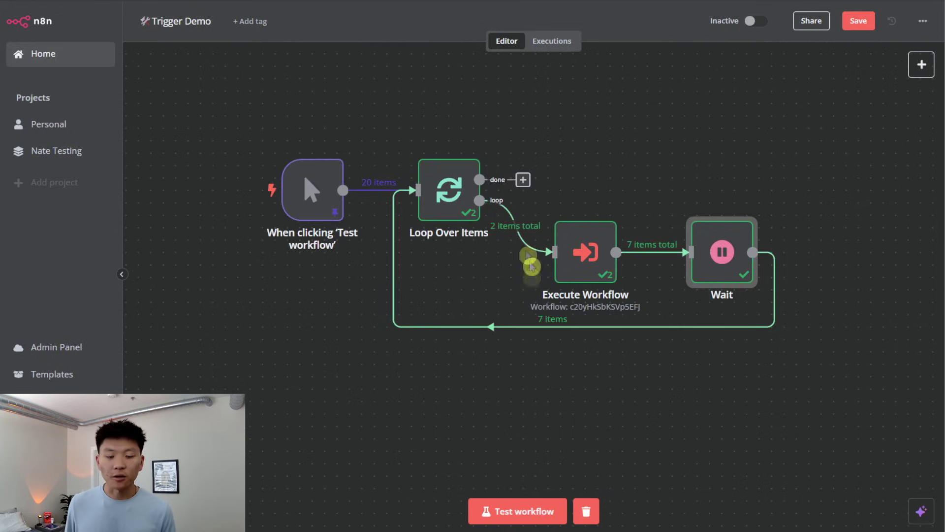
Step: Review the manual trigger's pinned queries in Trigger Demo, and save and run the workflow
click(309, 195)
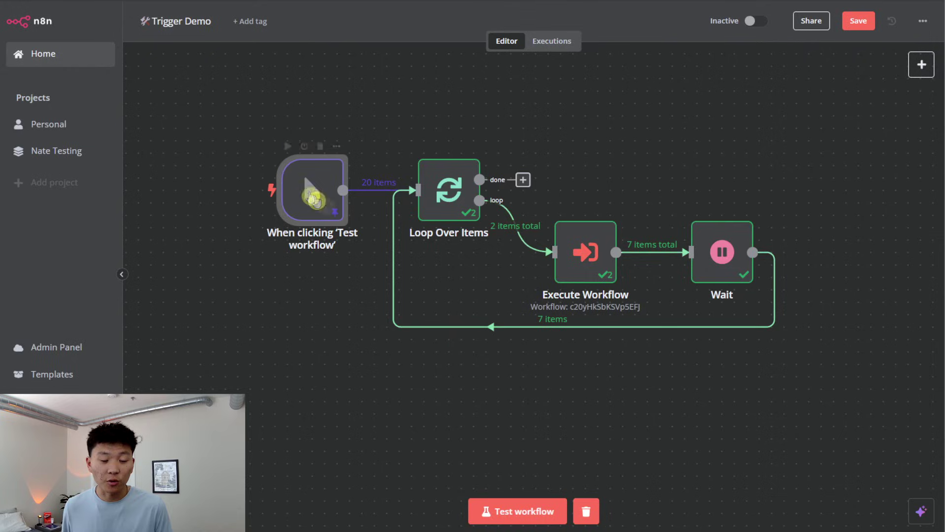
double_click(305, 194)
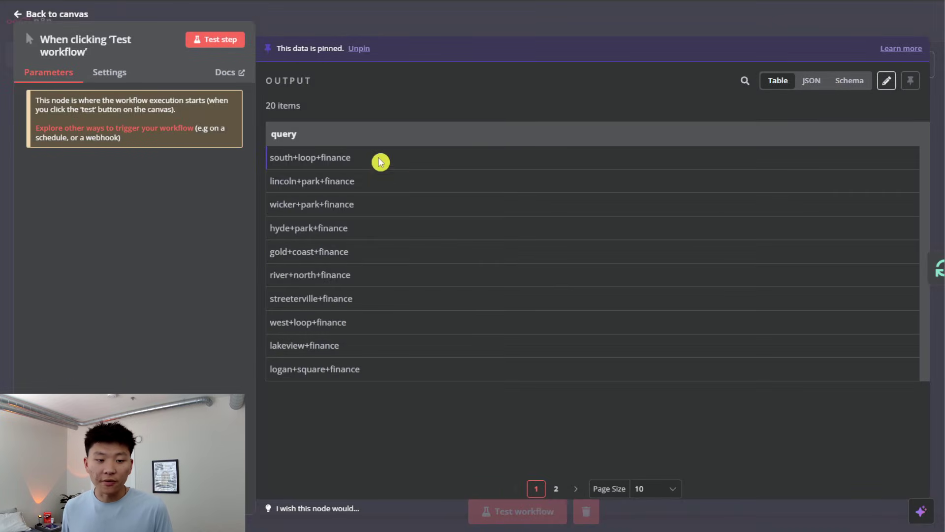
click(546, 29)
click(856, 21)
click(514, 511)
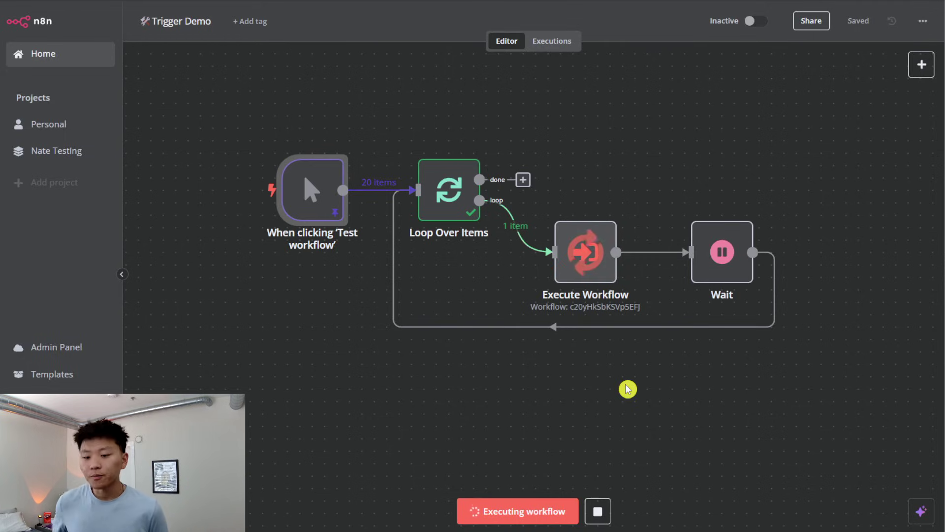
Step: Monitor the scraped emails arriving in Sheet2 of the Scraping Emails spreadsheet while Trigger Demo runs
click(189, 0)
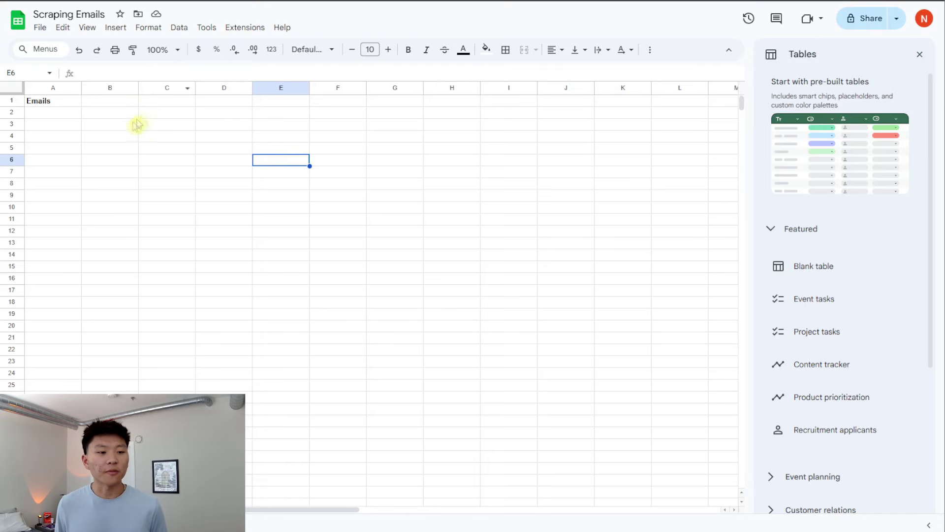
click(398, 1)
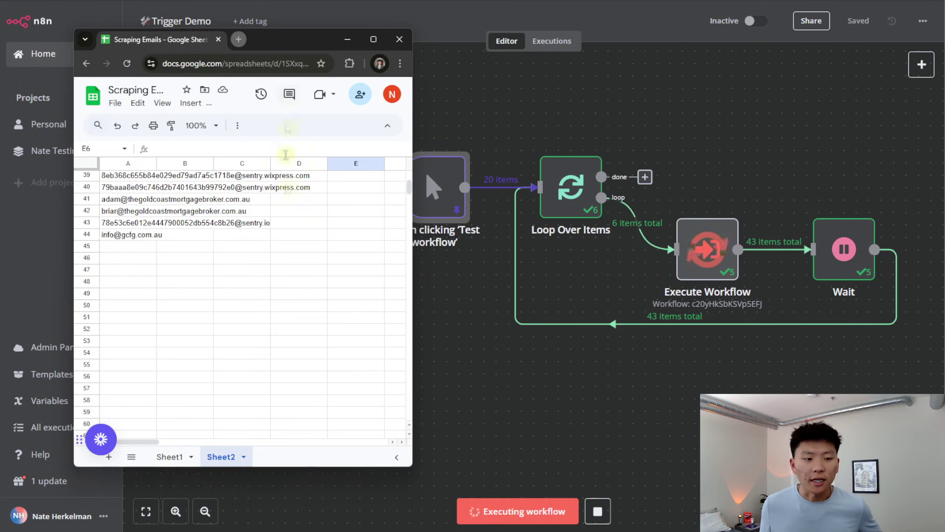
scroll(294, 309, up, 4)
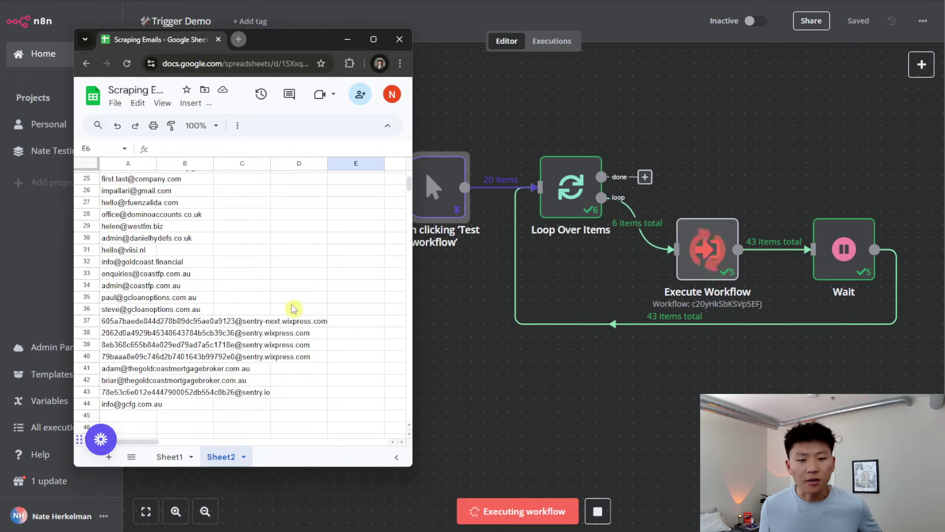
scroll(291, 315, up, 3)
scroll(222, 309, down, 6)
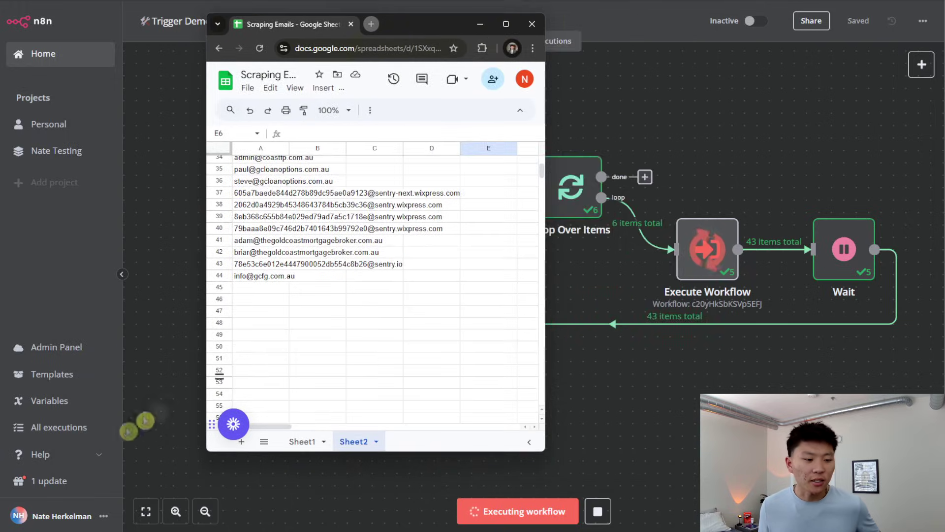
Step: Open Scrape Demo execution #1940 from the full executions list and inspect the trigger query and the Remove Duplicates1 output
click(64, 431)
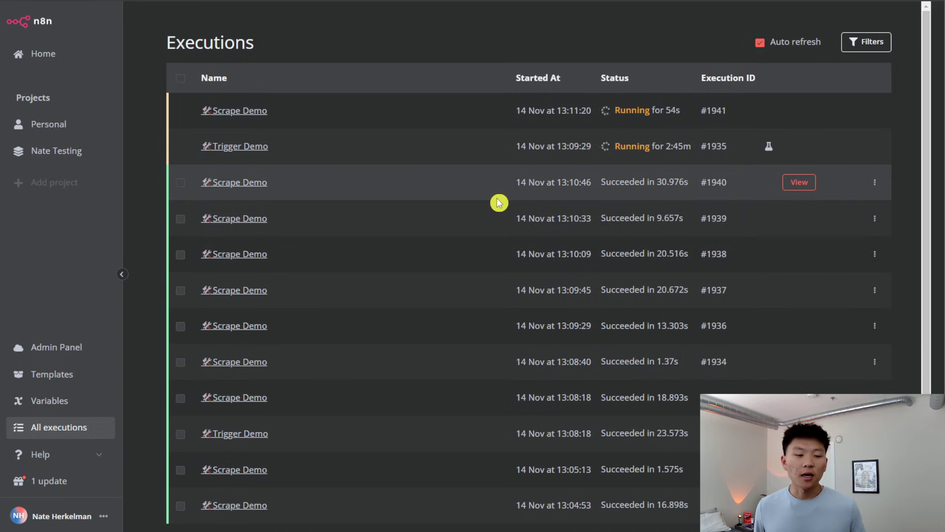
click(315, 1)
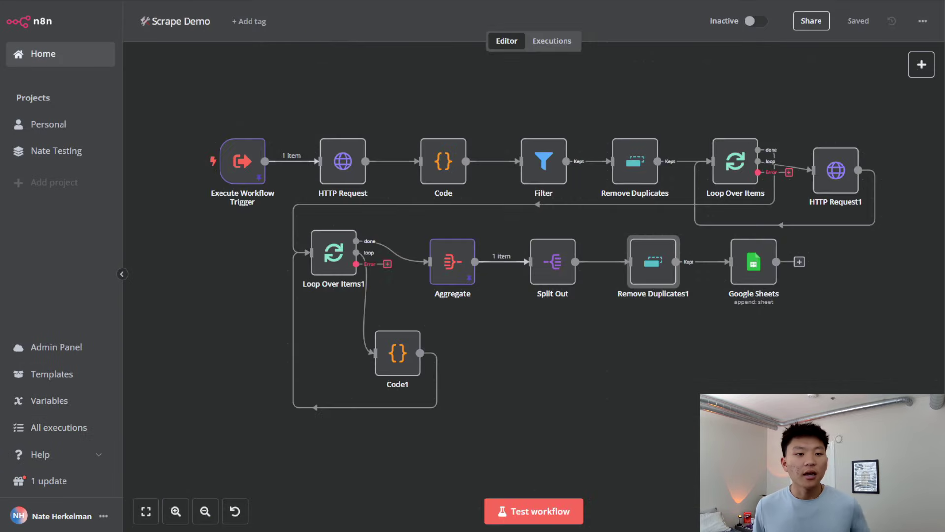
click(344, 0)
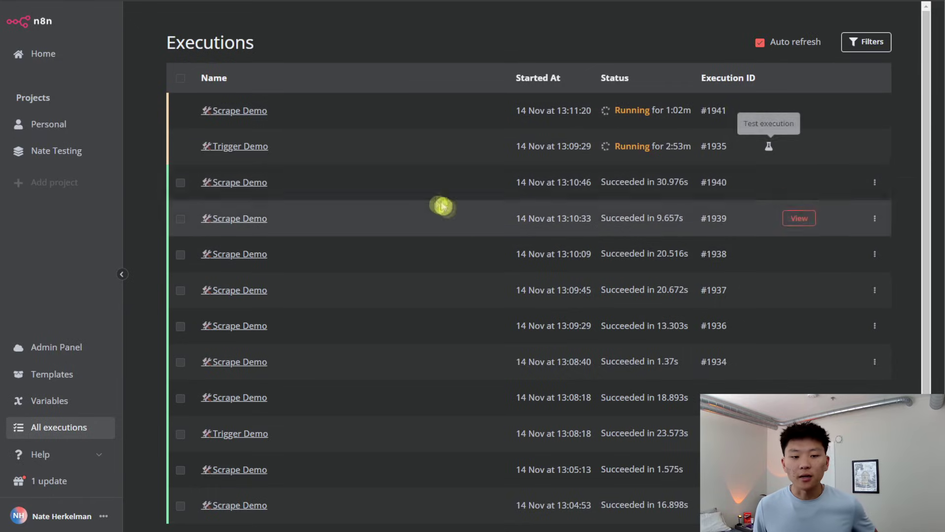
click(801, 185)
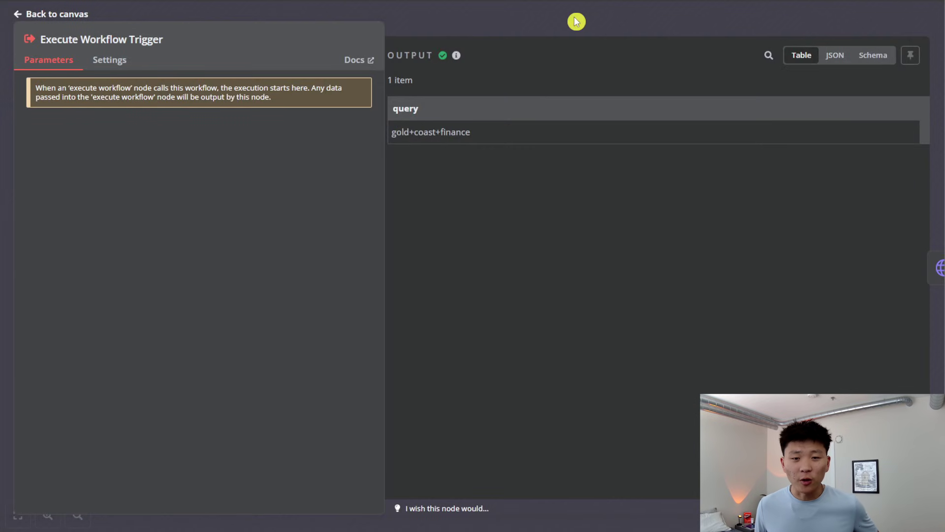
click(576, 21)
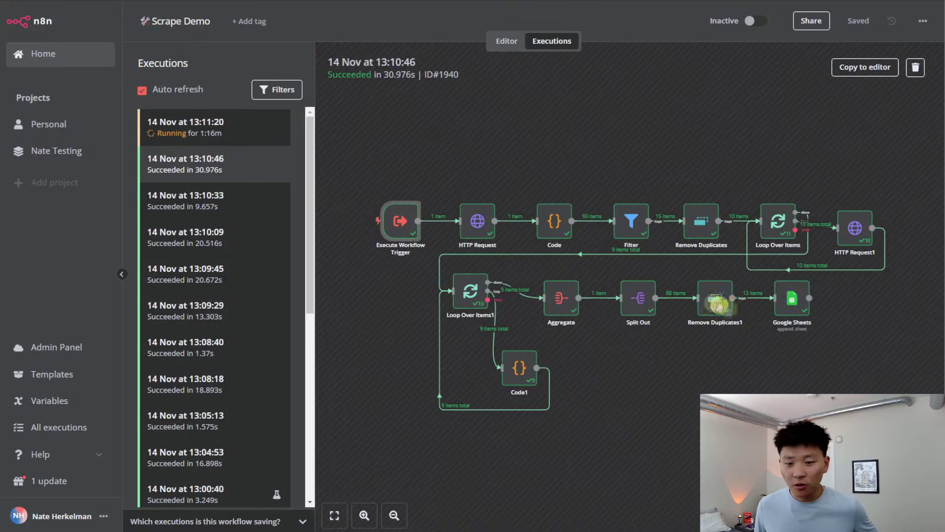
double_click(715, 298)
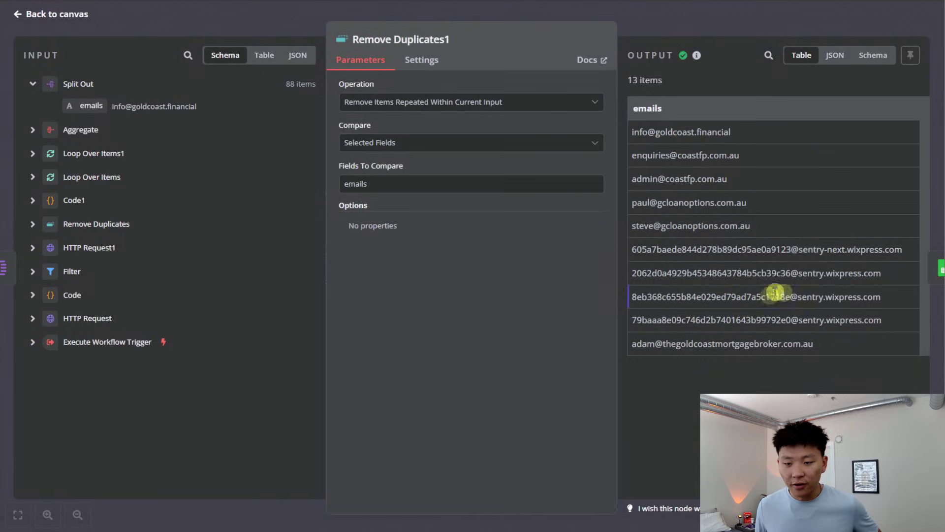
click(720, 15)
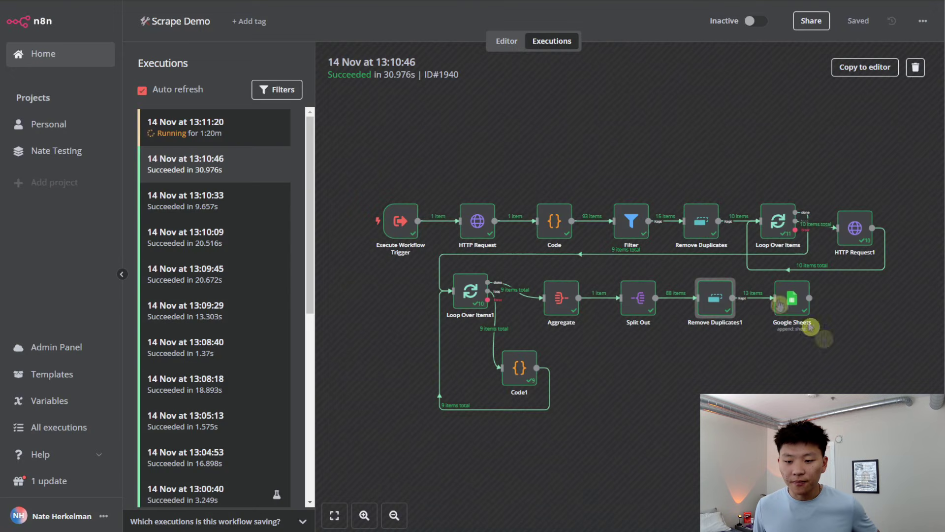
Step: Switch to the Scraping Emails spreadsheet and check the newly scraped emails in Sheet2 against the execution, and put the sheet window away
mouse_move(523, 525)
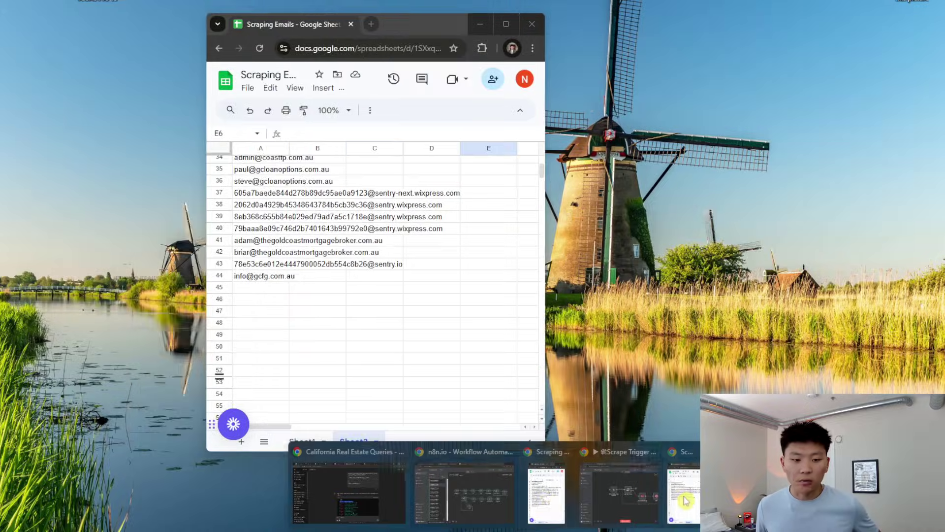
click(546, 490)
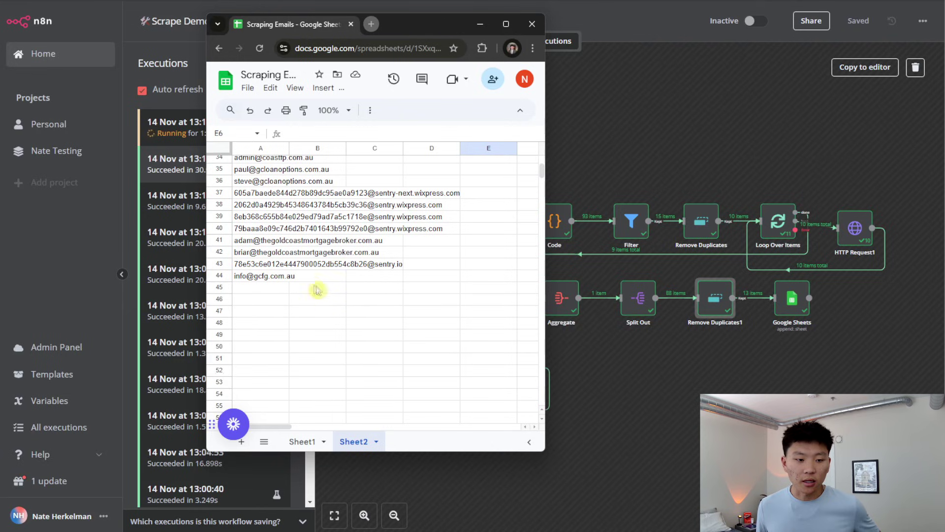
scroll(391, 301, up, 10)
scroll(390, 302, down, 10)
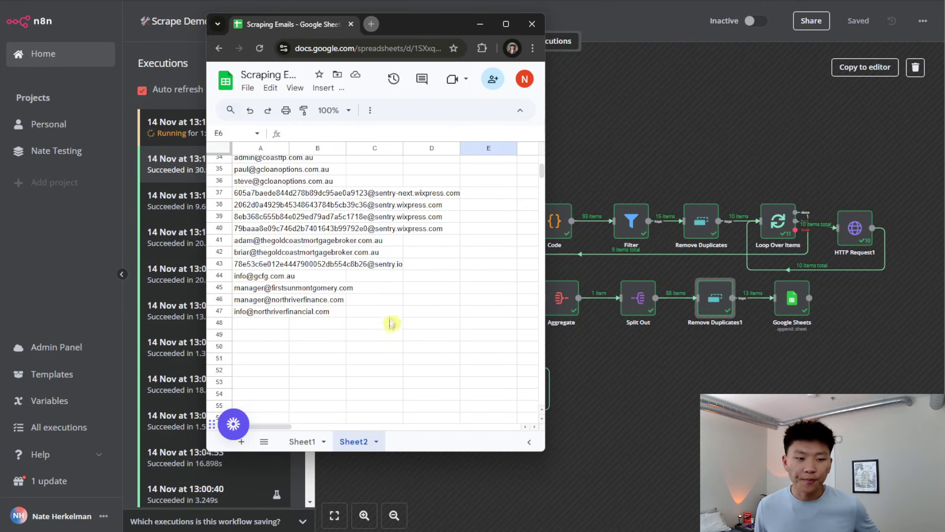
scroll(395, 351, up, 2)
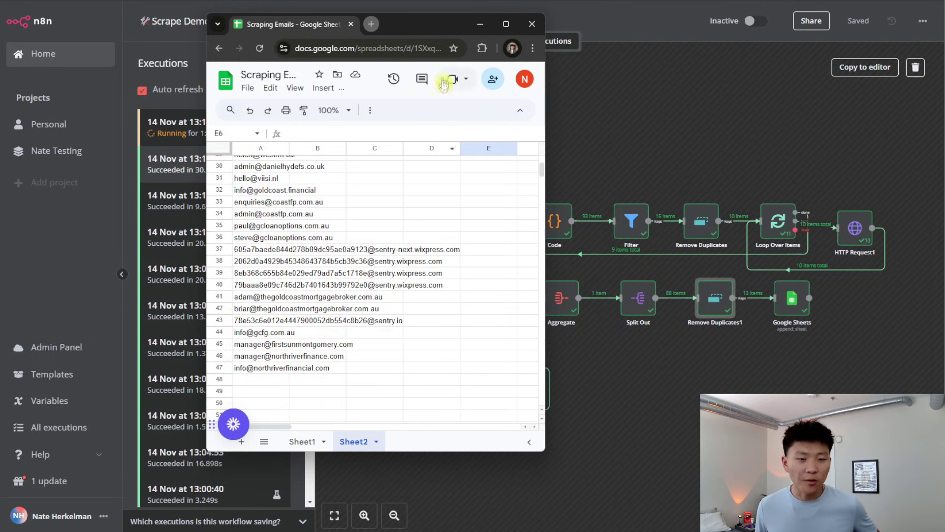
drag(412, 27, 620, 73)
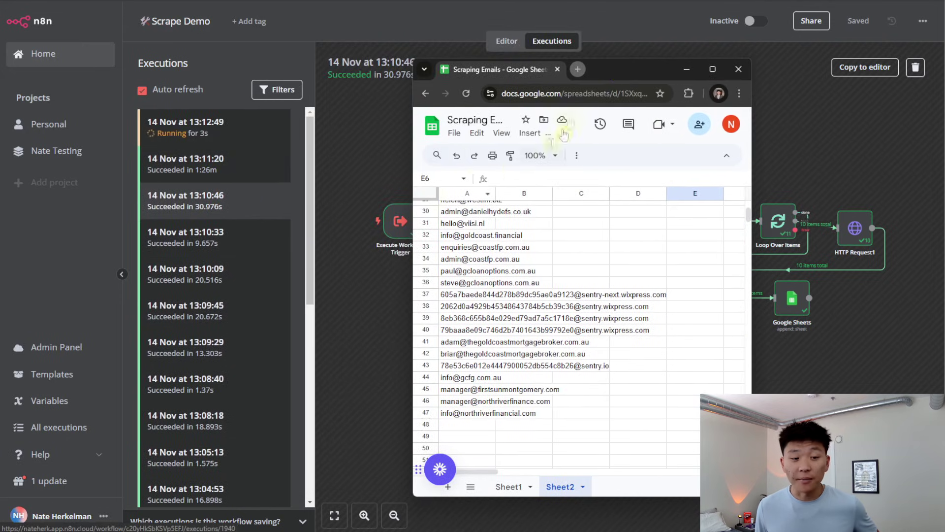
click(457, 379)
click(581, 401)
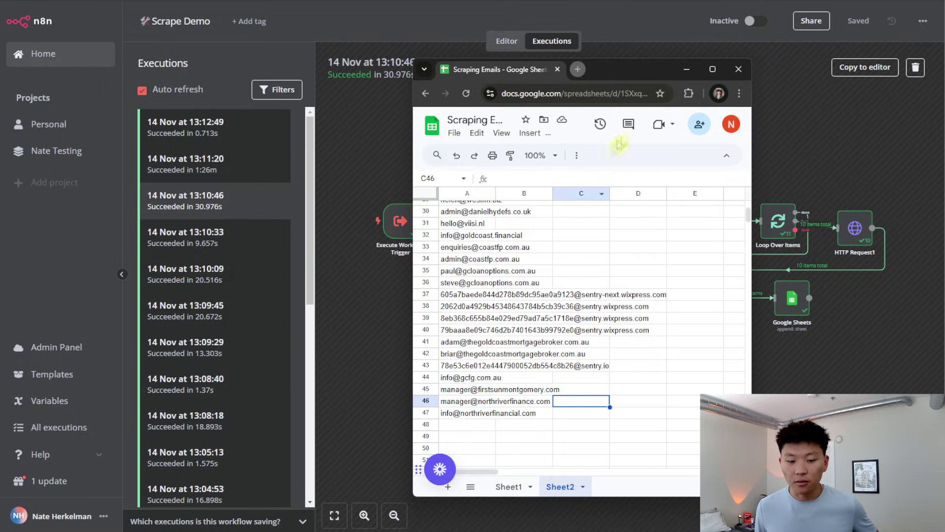
click(688, 66)
Step: Open Trigger Demo from the home workflow list and look over the manual trigger's pinned query output
click(506, 40)
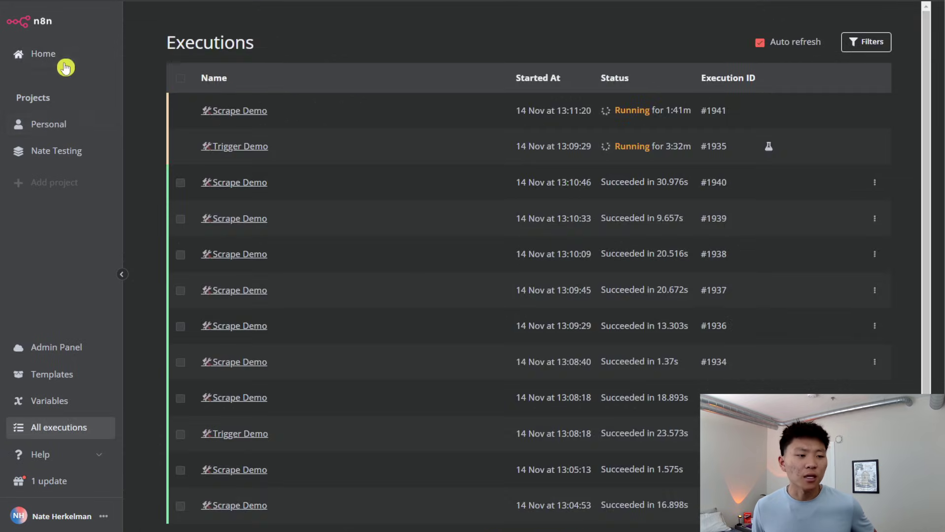
click(65, 68)
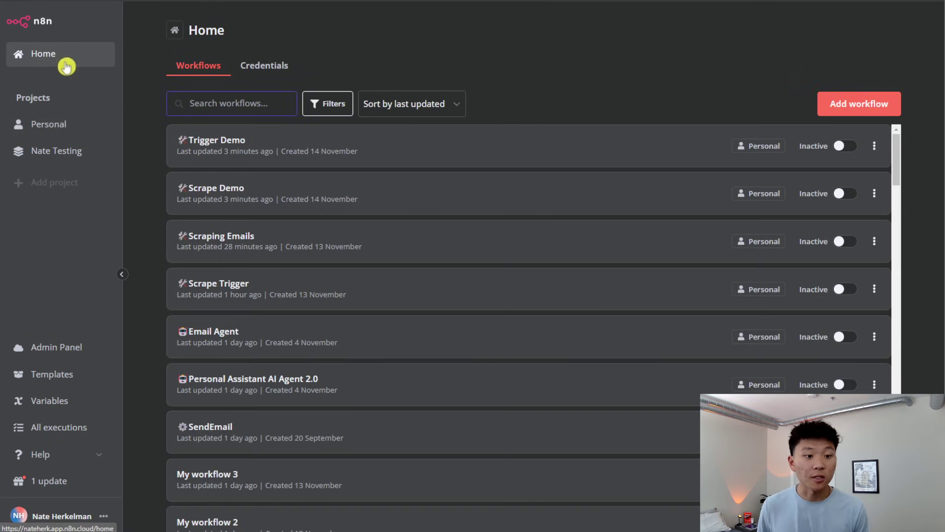
click(260, 170)
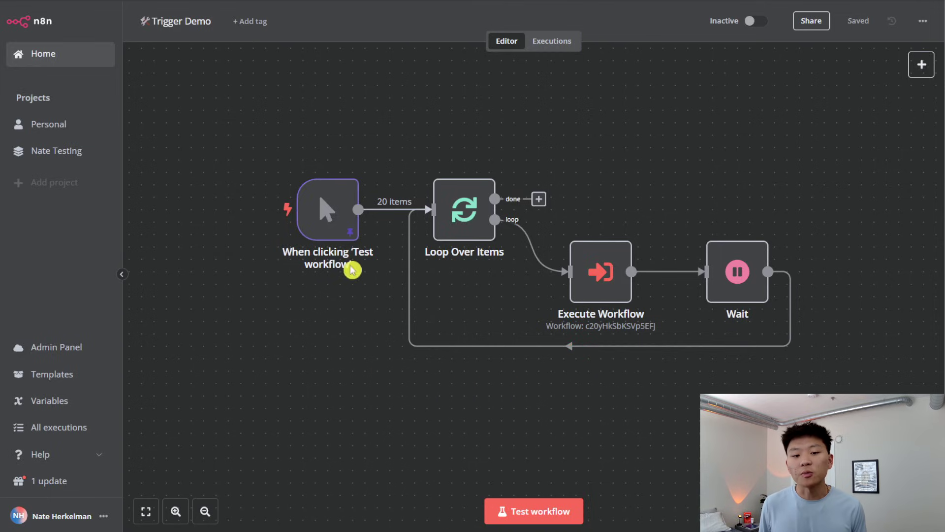
double_click(327, 207)
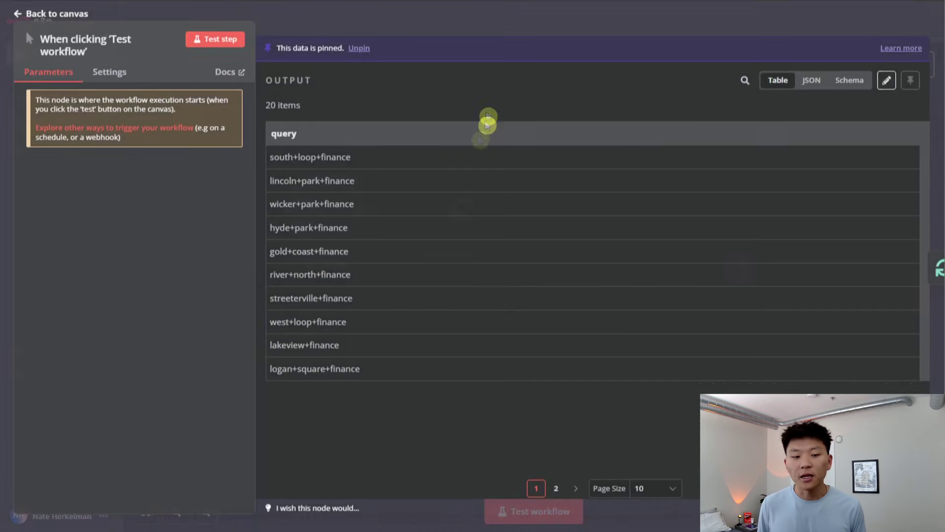
click(580, 28)
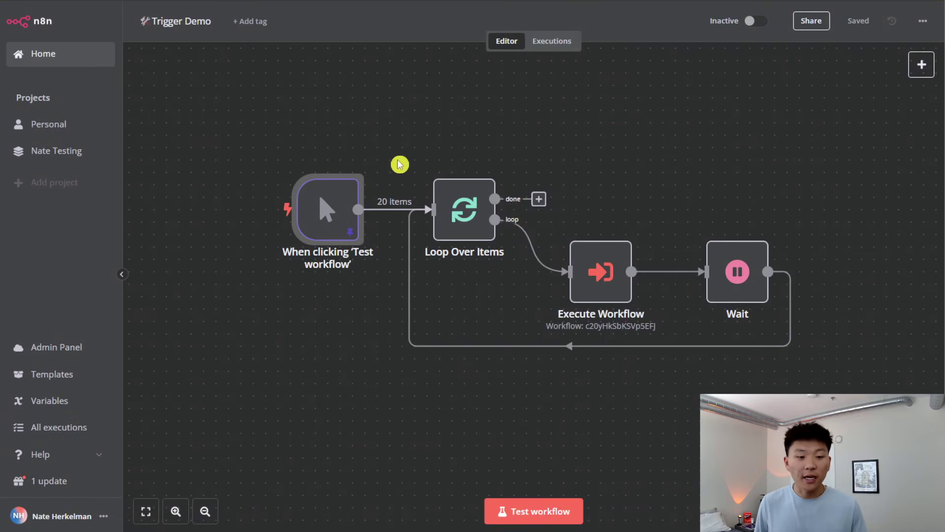
Step: Add an OpenAI node with the message model action to the Trigger Demo canvas
drag(399, 162, 654, 129)
scroll(916, 81, right, 2)
click(918, 71)
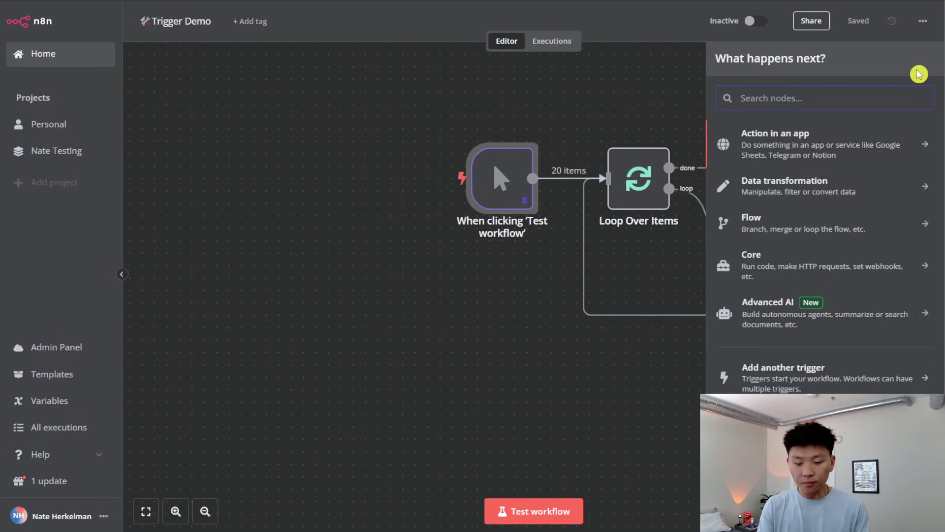
text(open)
key(Return)
click(802, 322)
Step: Switch to ChatGPT and review the generated JSON list of Chicago neighborhood finance queries
key(alt+Tab)
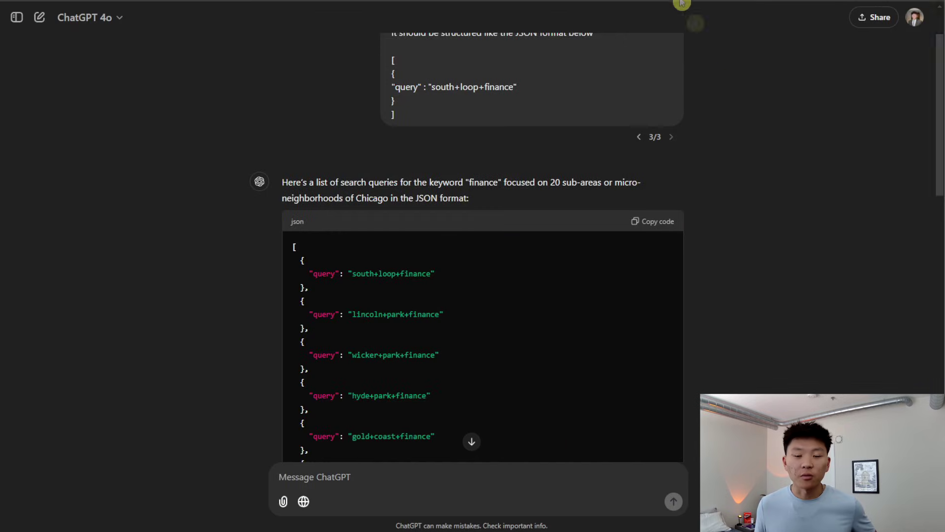
scroll(475, 341, down, 5)
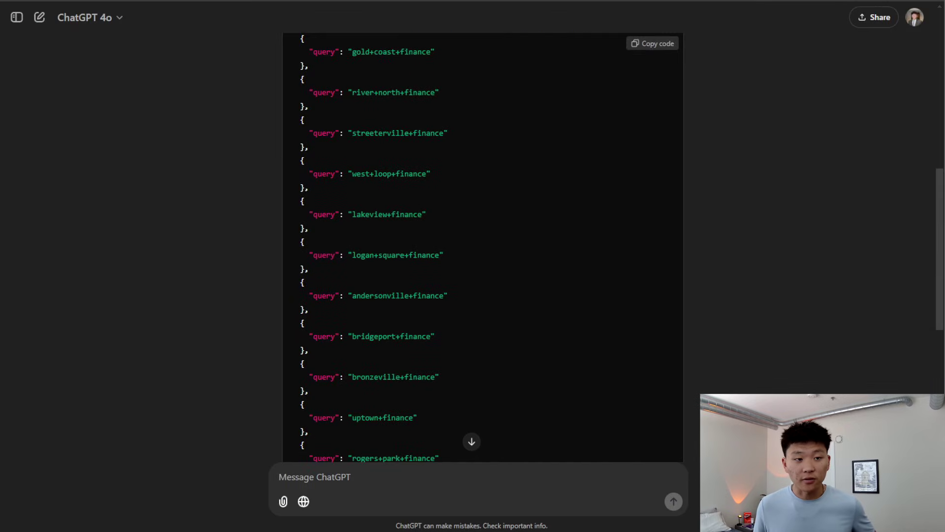
key(alt+Tab)
Step: Back in Trigger Demo, close the OpenAI node's settings and place the node ahead of the manual trigger
click(672, 31)
drag(824, 185, 312, 211)
click(377, 252)
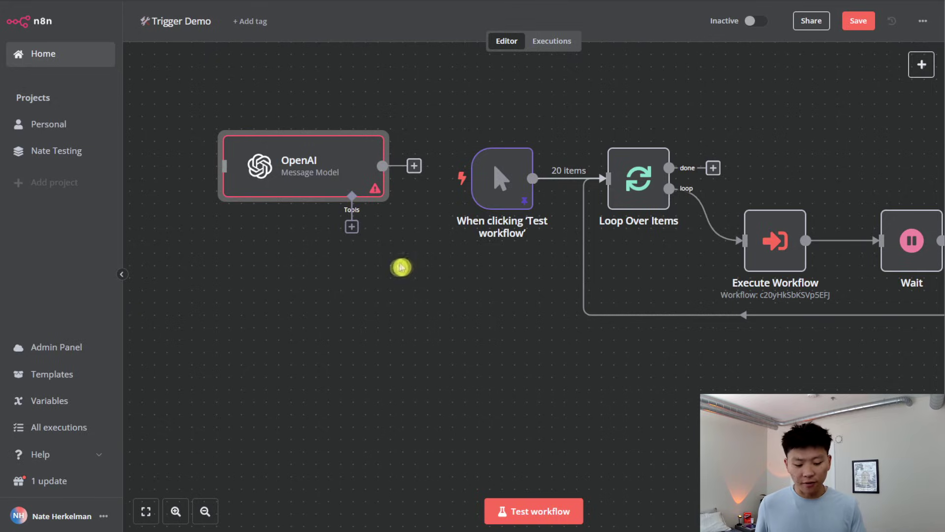
scroll(405, 266, up, 2)
drag(389, 270, 506, 340)
scroll(506, 340, down, 2)
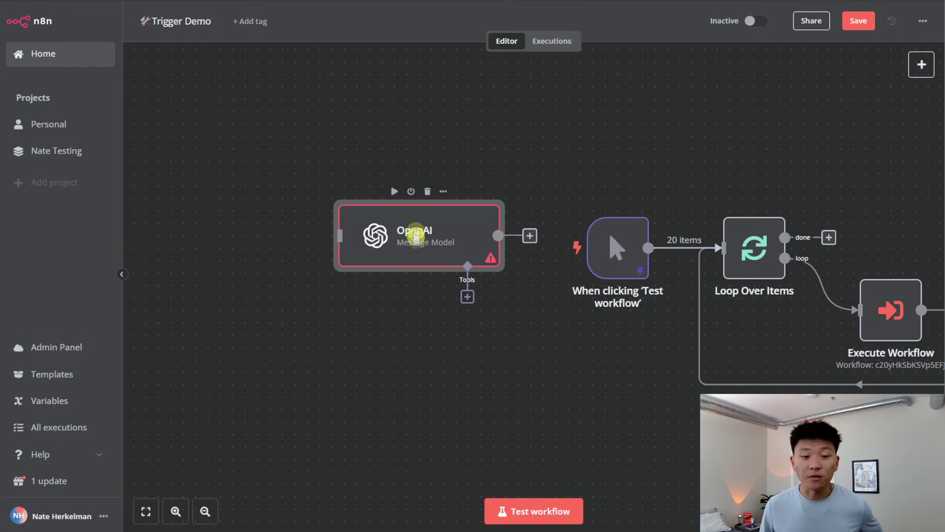
Step: Examine the JSON behind the manual trigger's pinned queries, save the output as it is, and return to the canvas
double_click(590, 232)
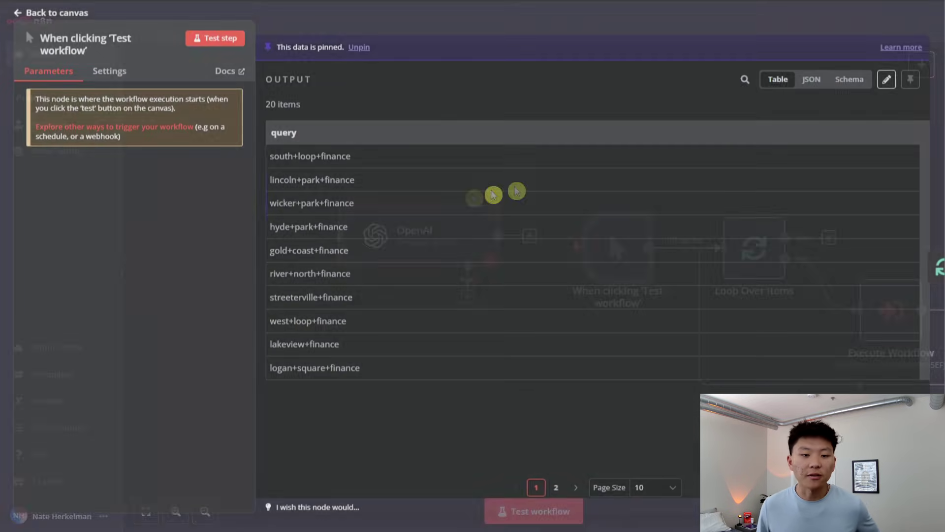
click(884, 79)
scroll(418, 296, down, 6)
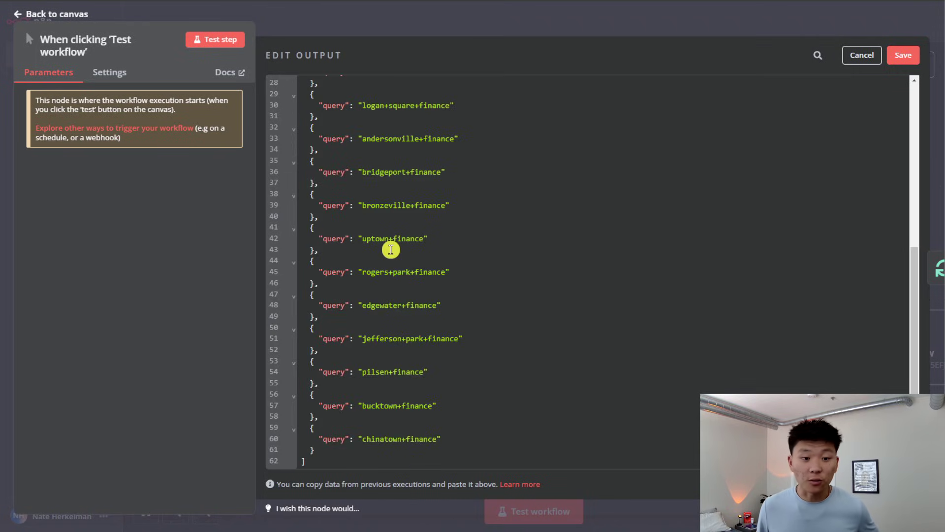
scroll(417, 303, up, 6)
click(903, 55)
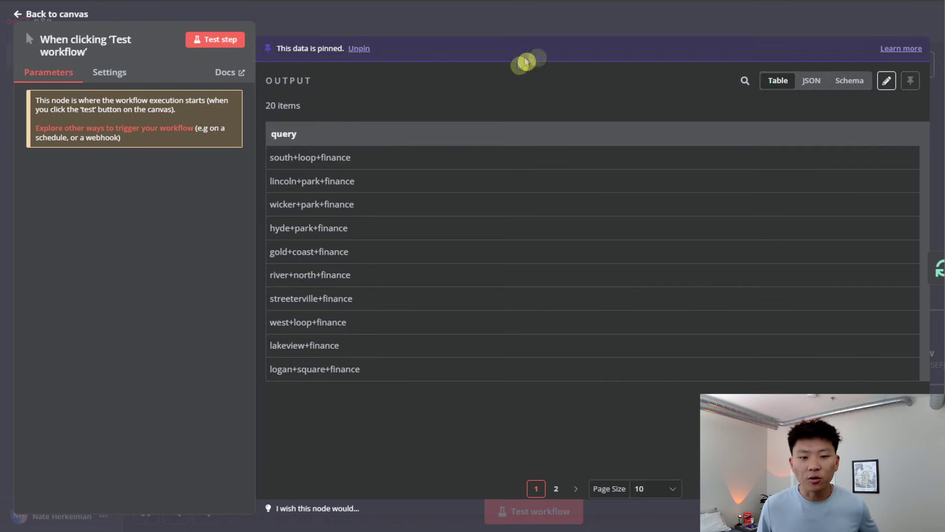
key(Escape)
Step: Shift the OpenAI node slightly farther from the manual trigger and save the Trigger Demo workflow
drag(456, 234, 445, 246)
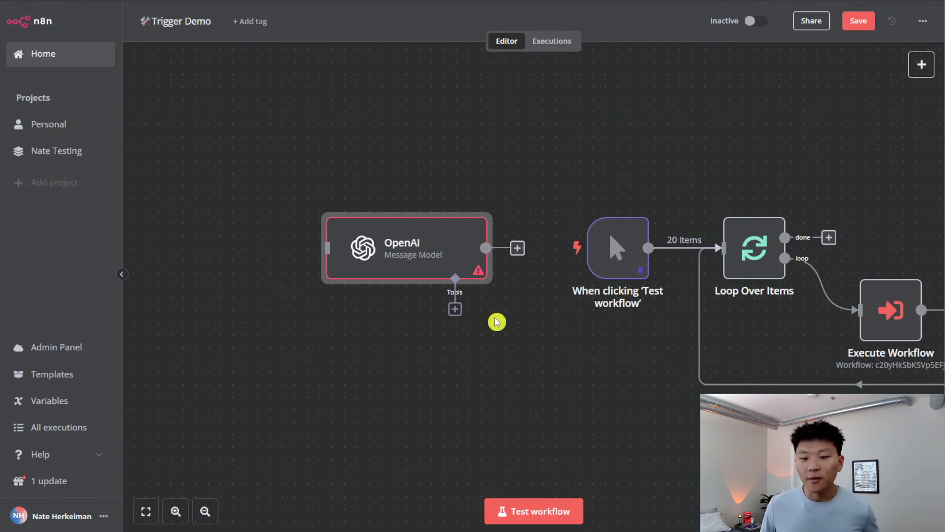
scroll(581, 379, down, 3)
drag(570, 369, 433, 309)
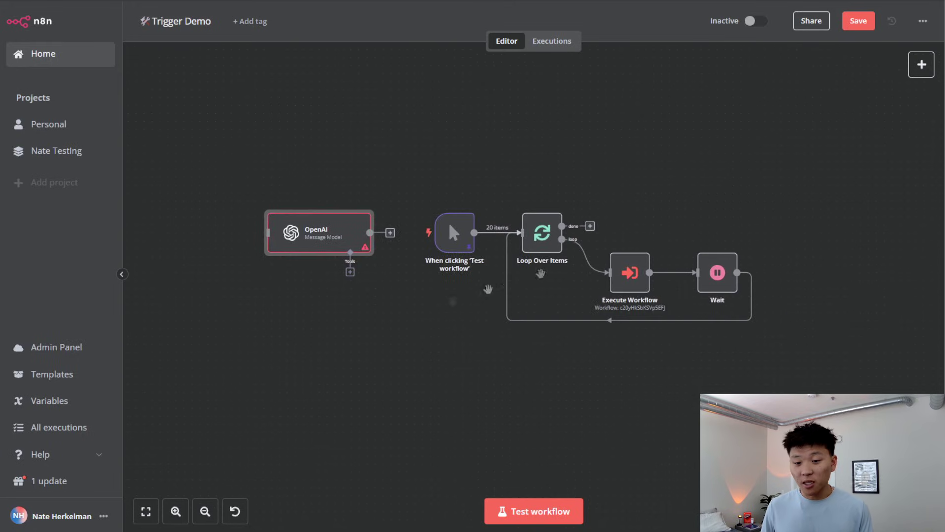
click(858, 20)
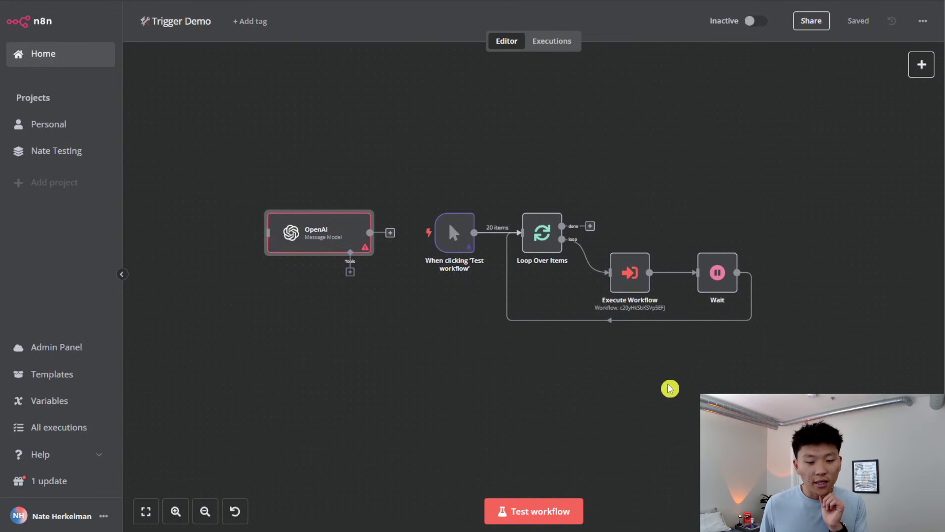
scroll(661, 379, up, 2)
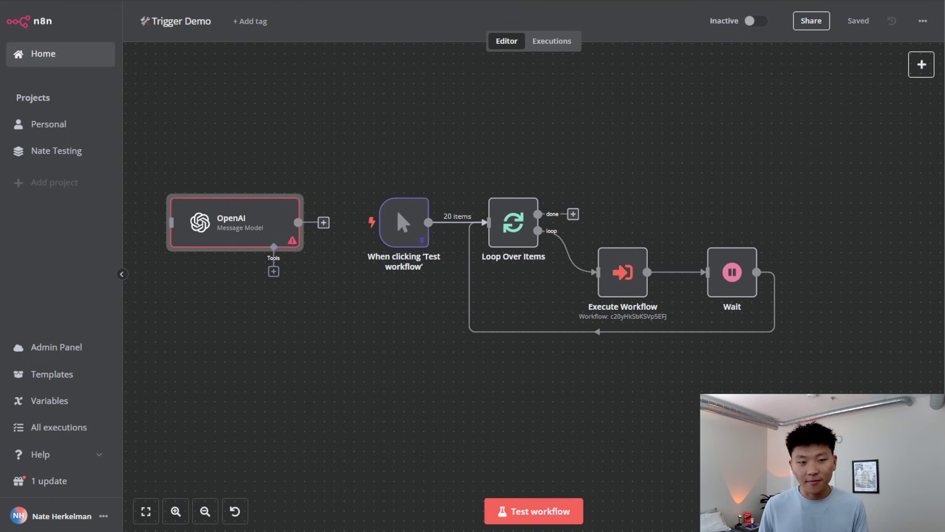